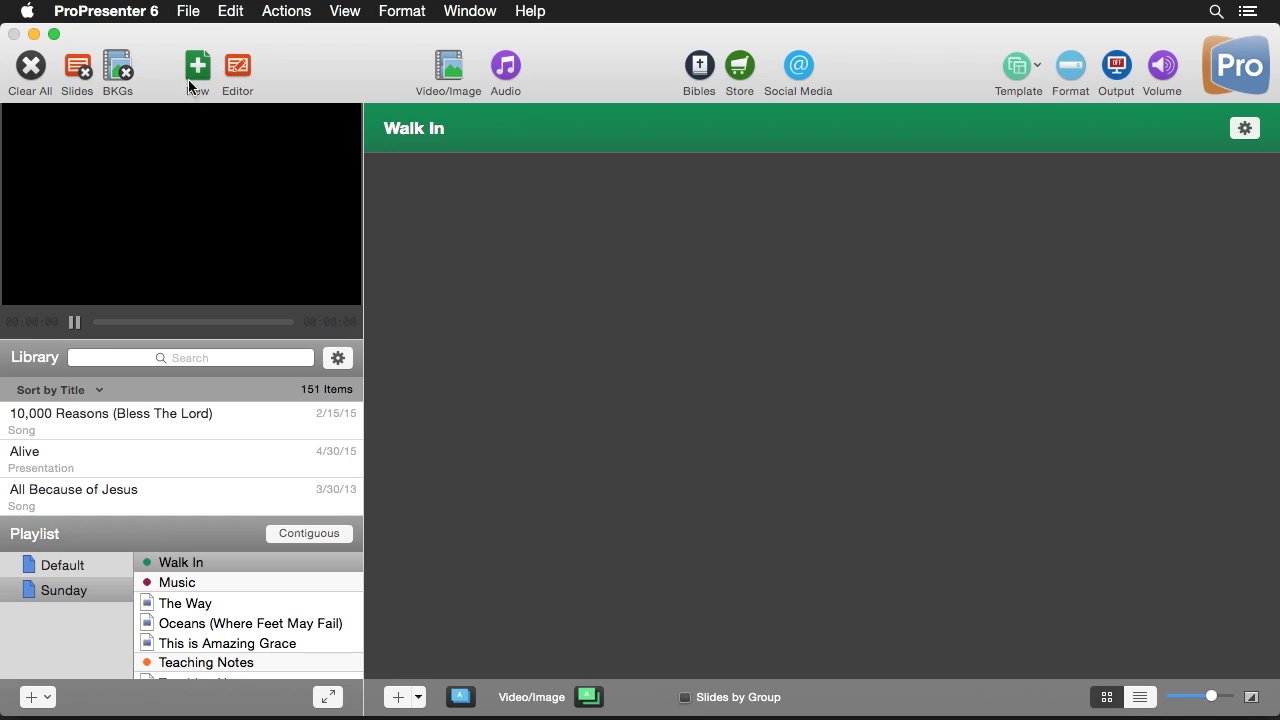
Create a new Presentation-category document named LOOP.
click(193, 77)
text(LOOP)
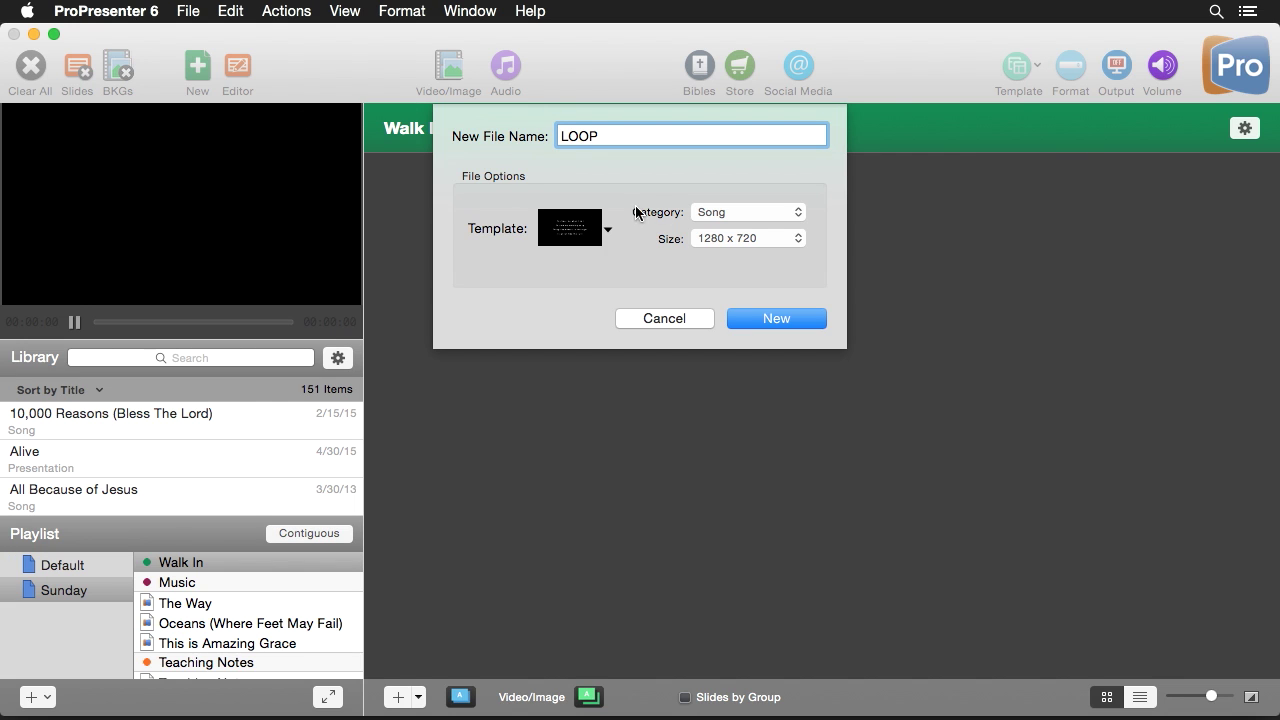
click(714, 212)
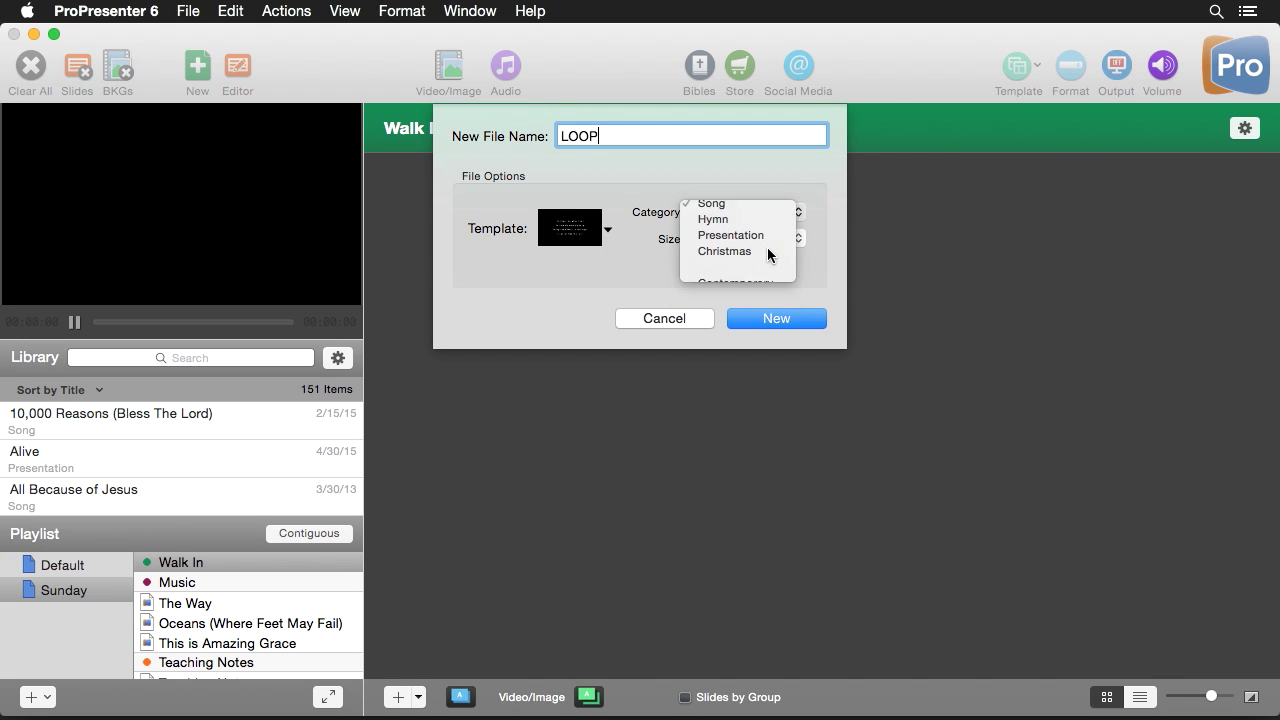
click(760, 235)
click(791, 319)
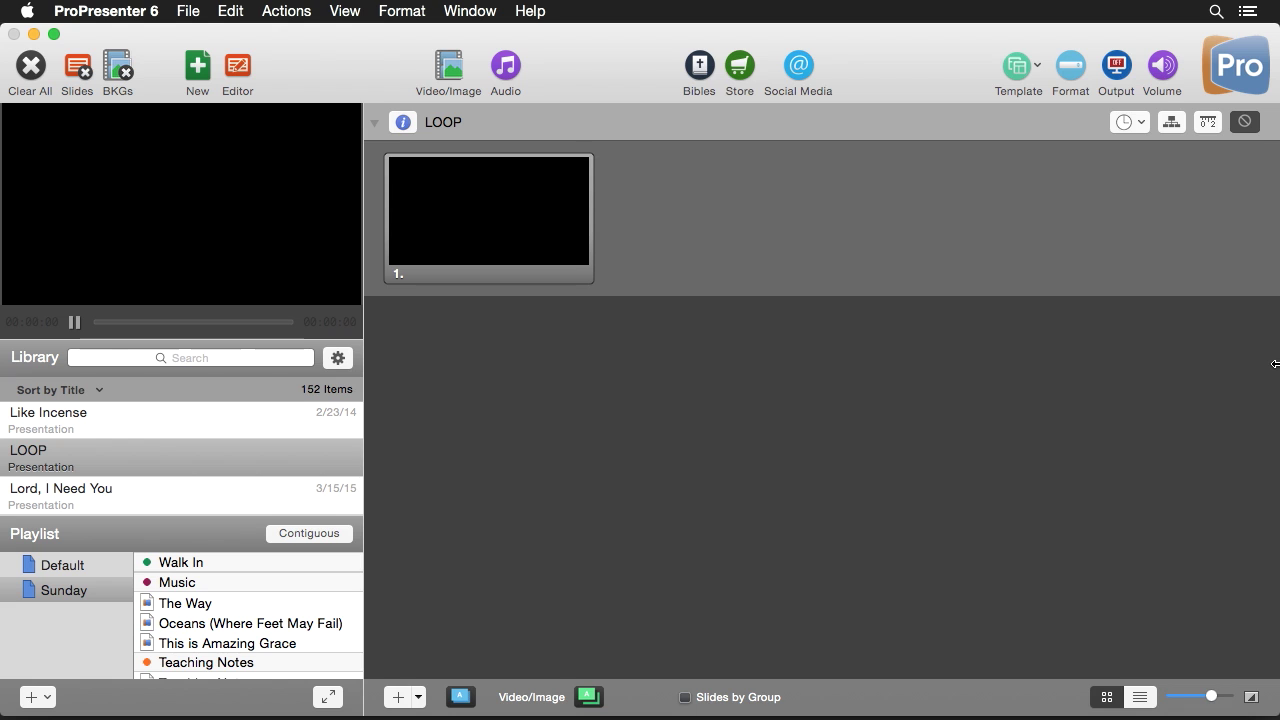
drag(1263, 357, 1155, 347)
Drag all seven images from the Announcement Slides folder into LOOP after the blank slide.
click(1228, 185)
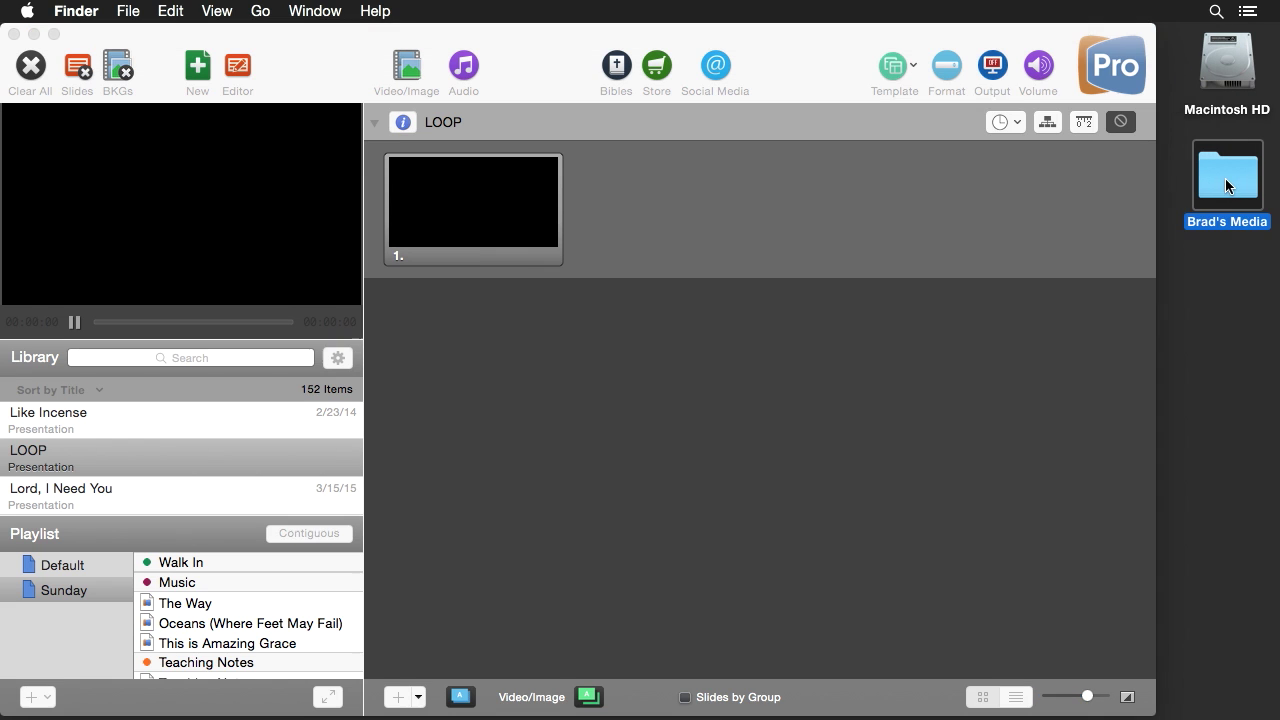
double_click(1227, 185)
double_click(1067, 204)
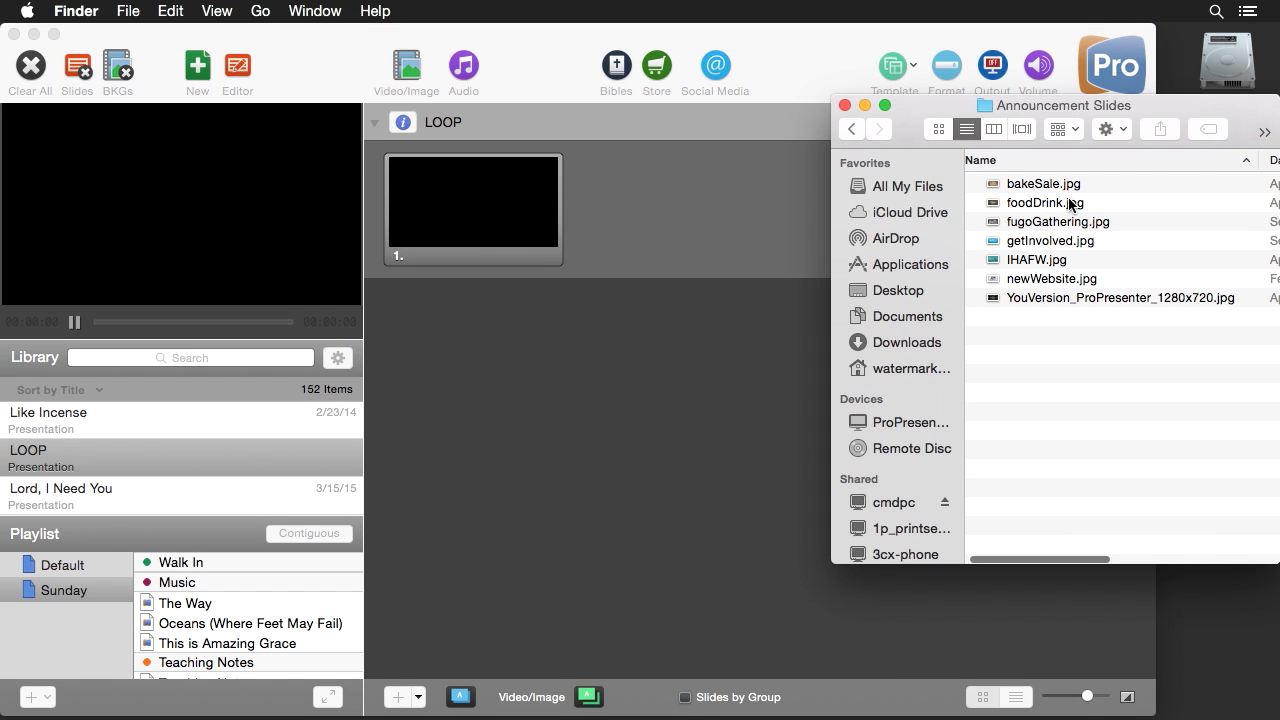
drag(1080, 334, 684, 192)
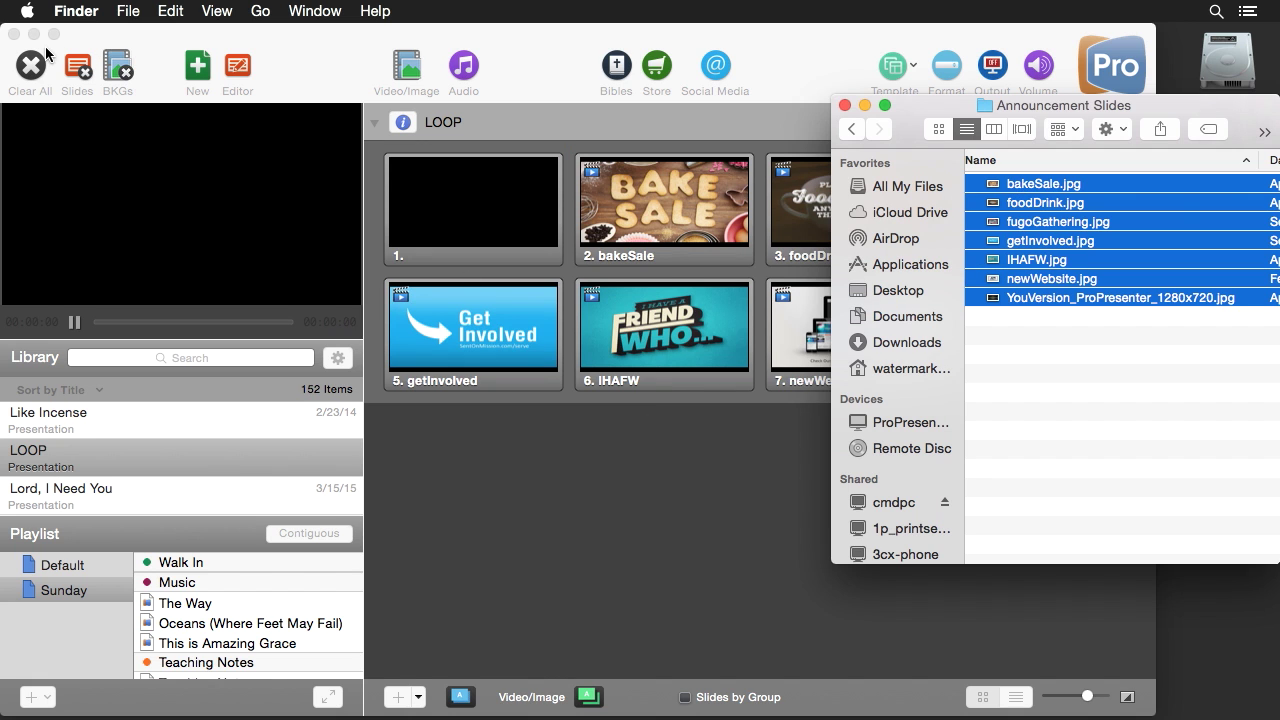
click(54, 35)
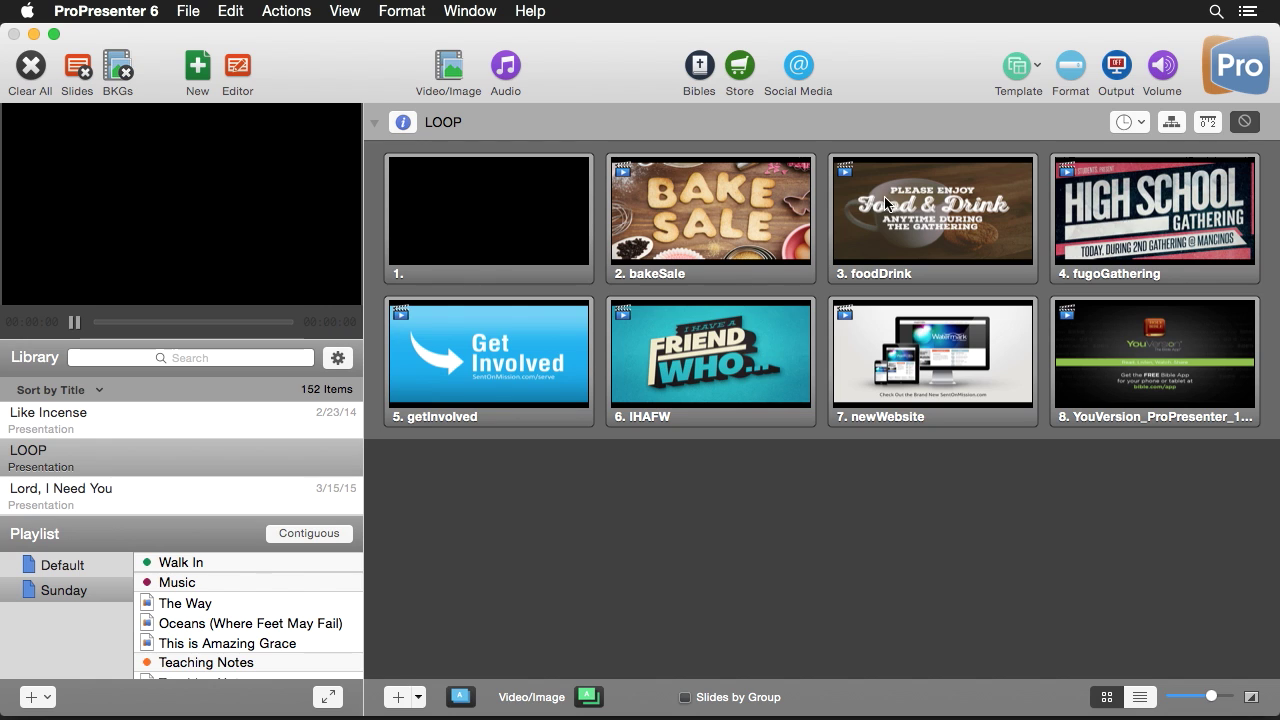
Delete the blank first slide so LOOP starts with bakeSale.
right_click(654, 204)
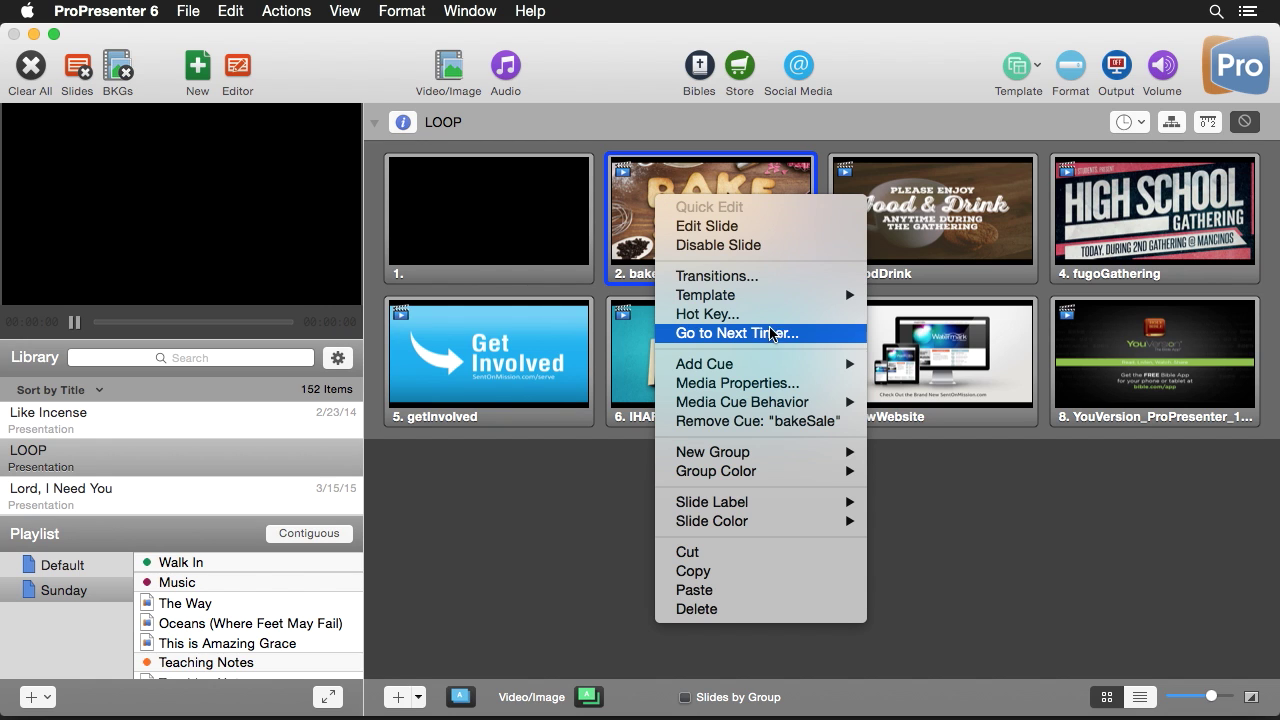
click(580, 478)
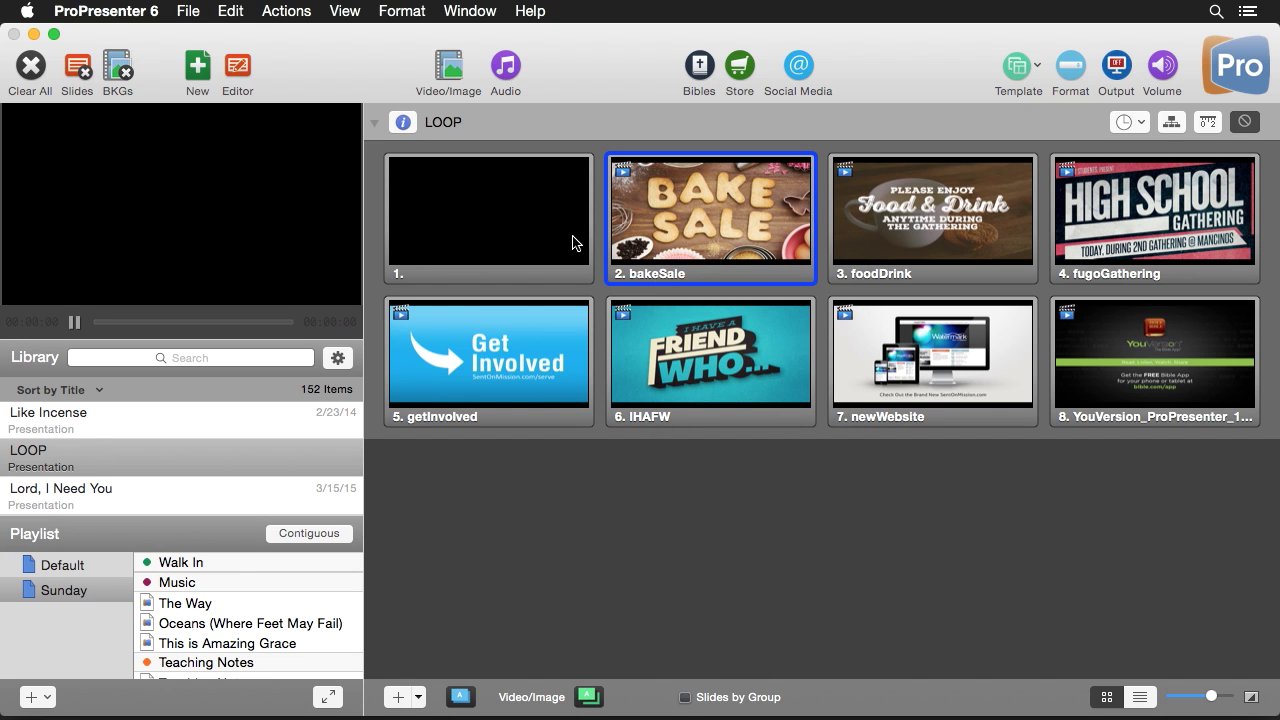
right_click(549, 211)
click(630, 585)
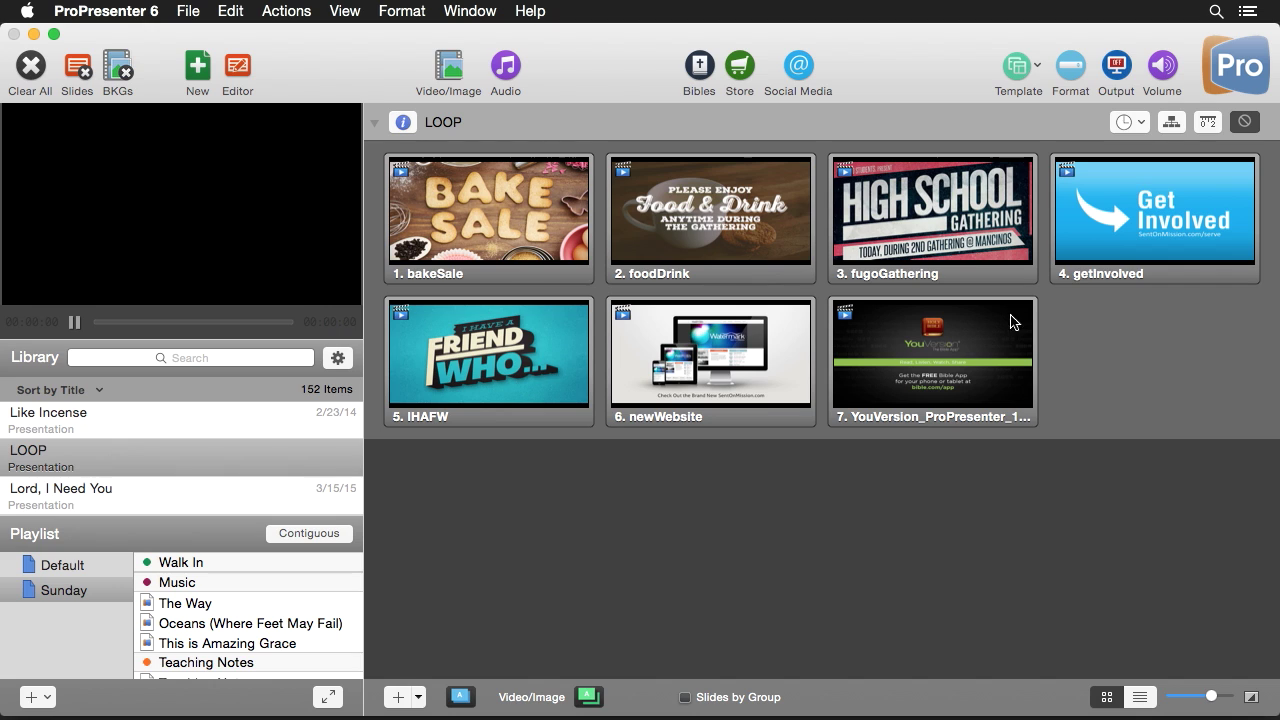
click(1140, 122)
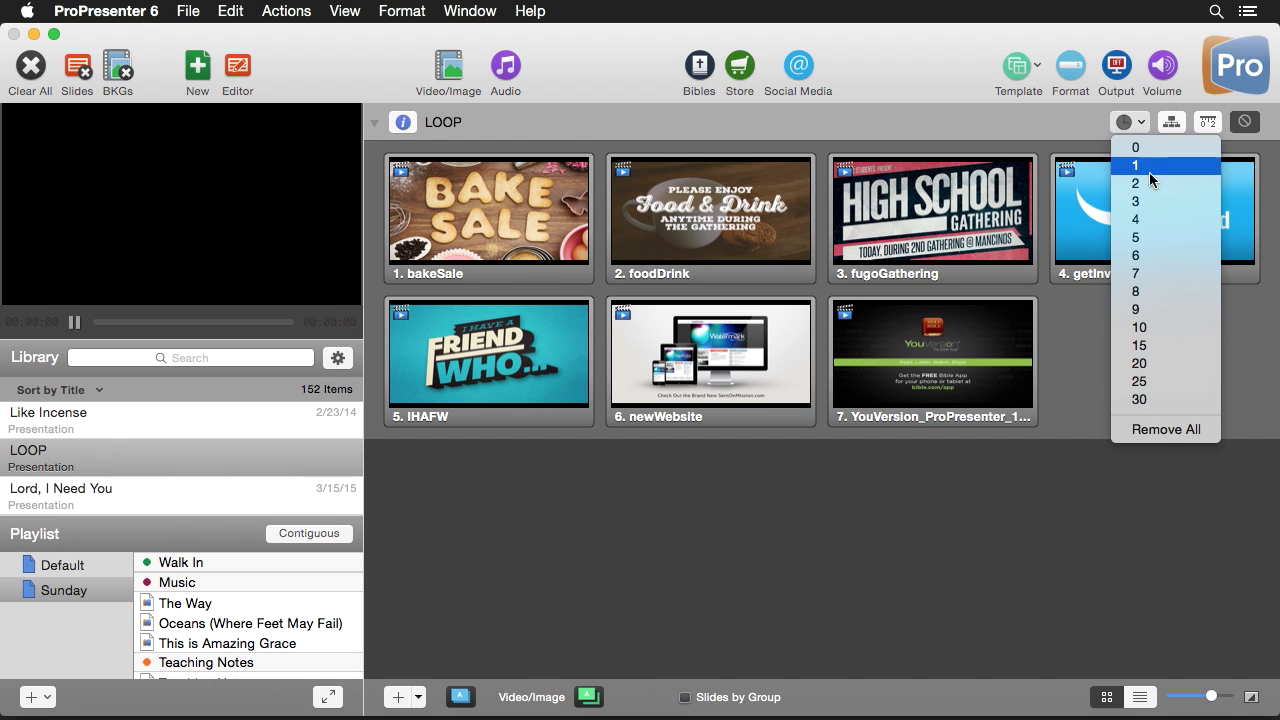
Give every slide a 3-second timer and test the auto-advancing loop from IHAFW.
click(1136, 201)
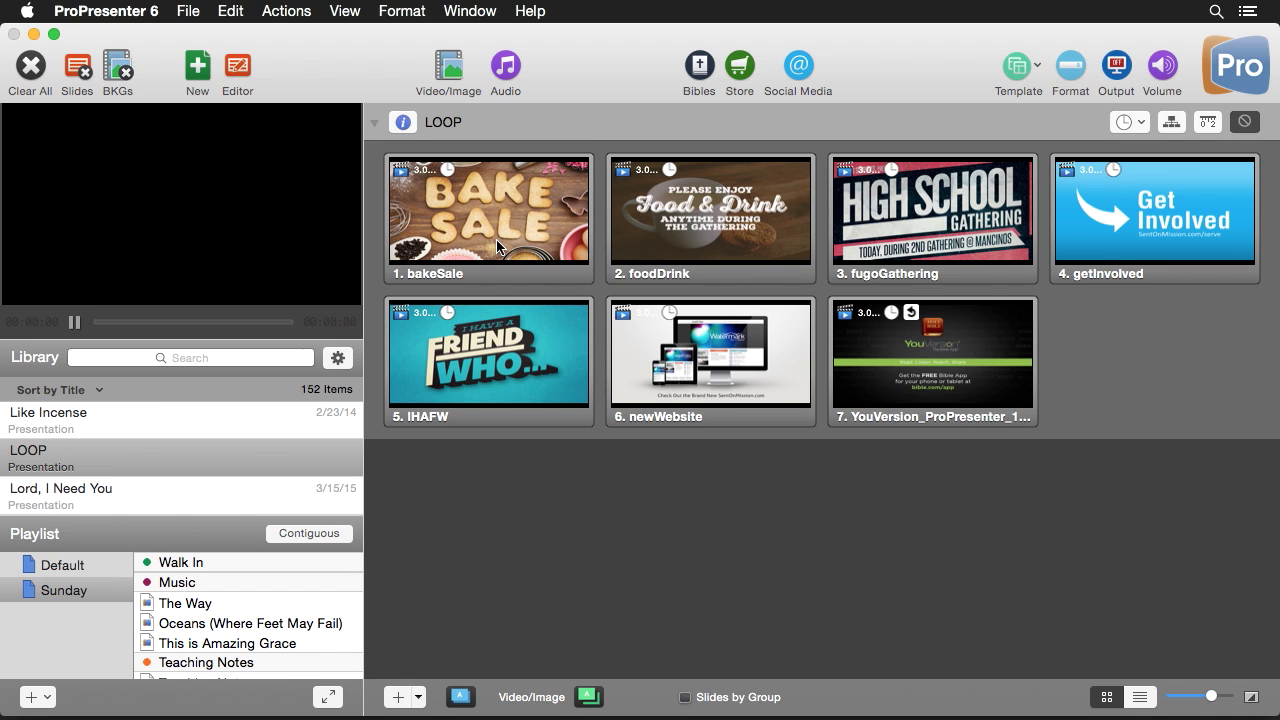
click(556, 378)
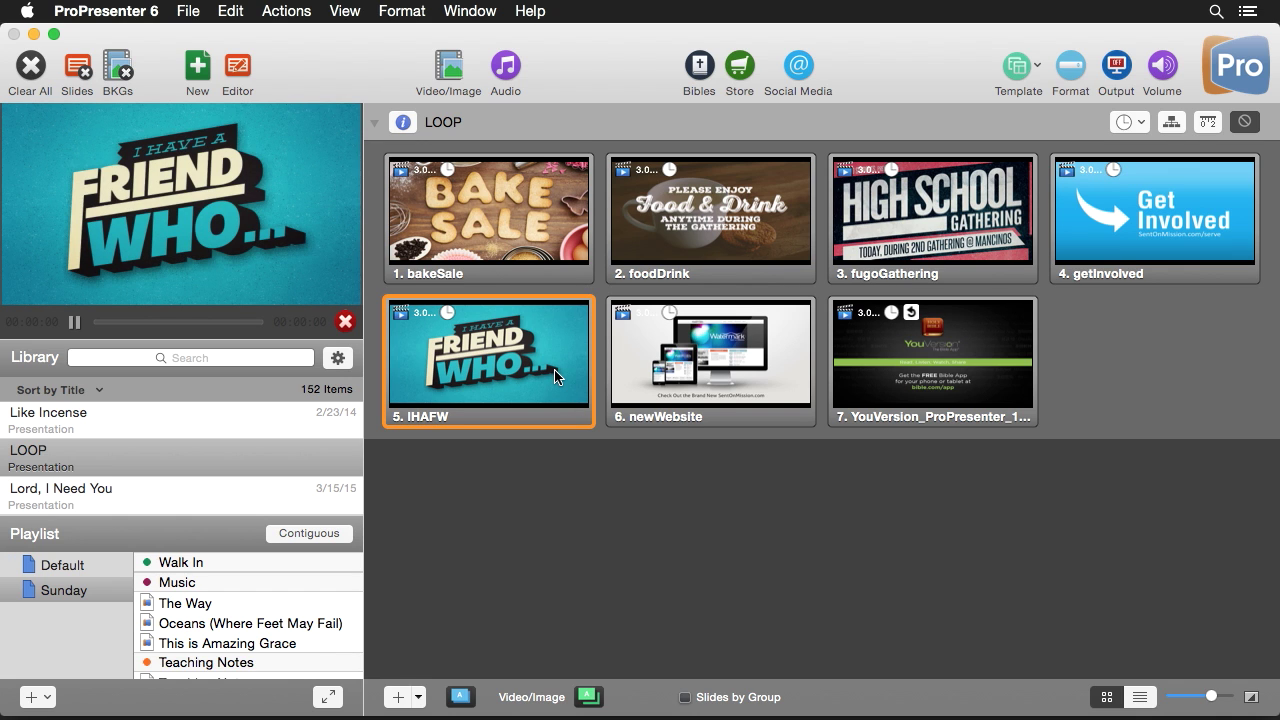
click(678, 340)
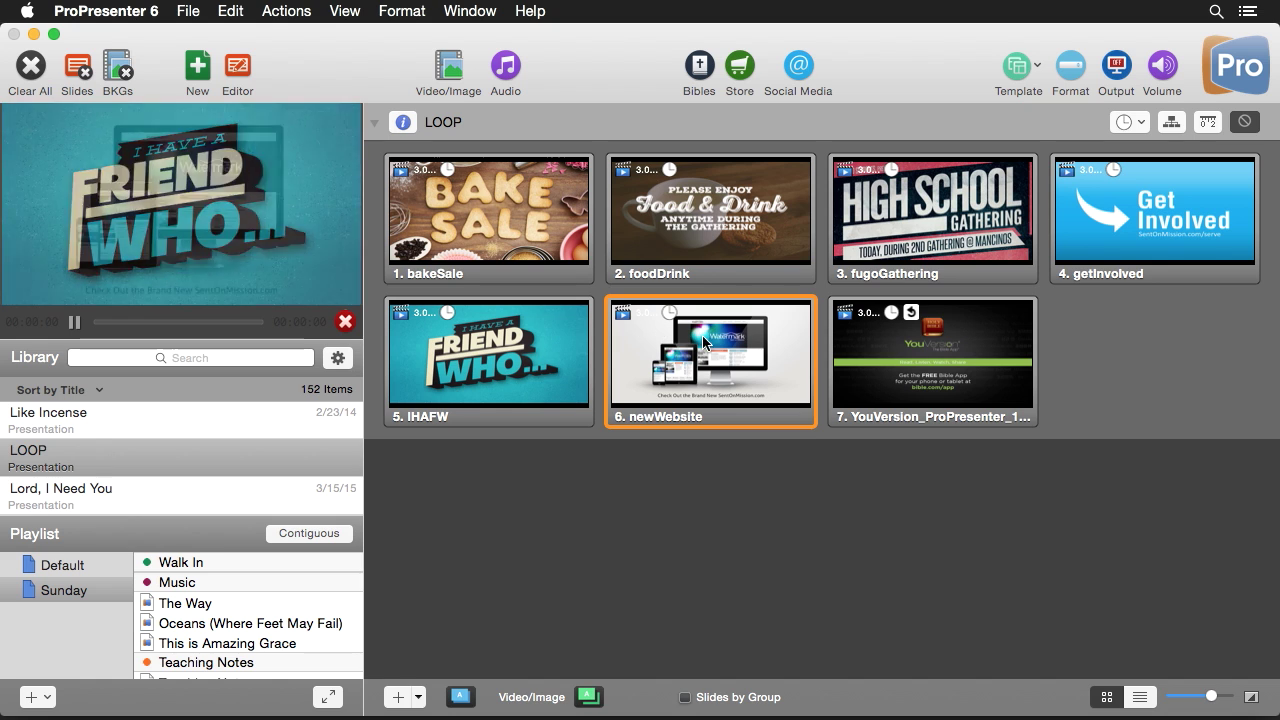
click(921, 334)
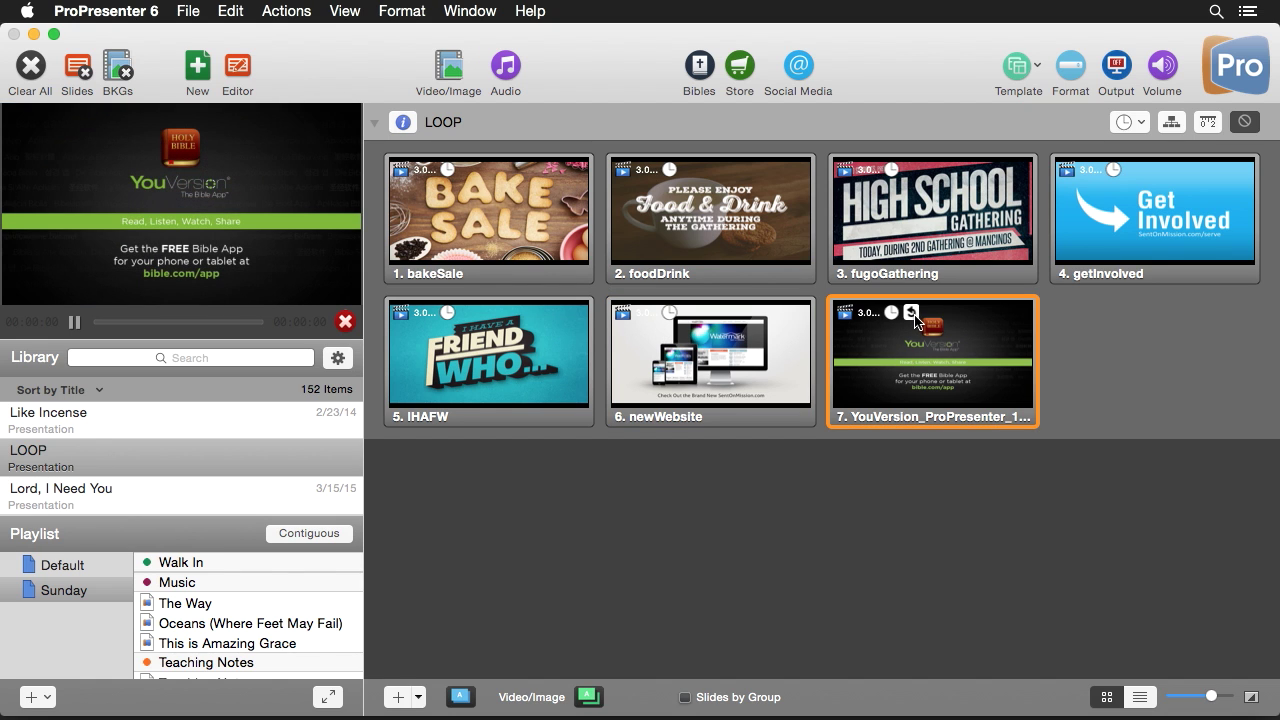
click(469, 219)
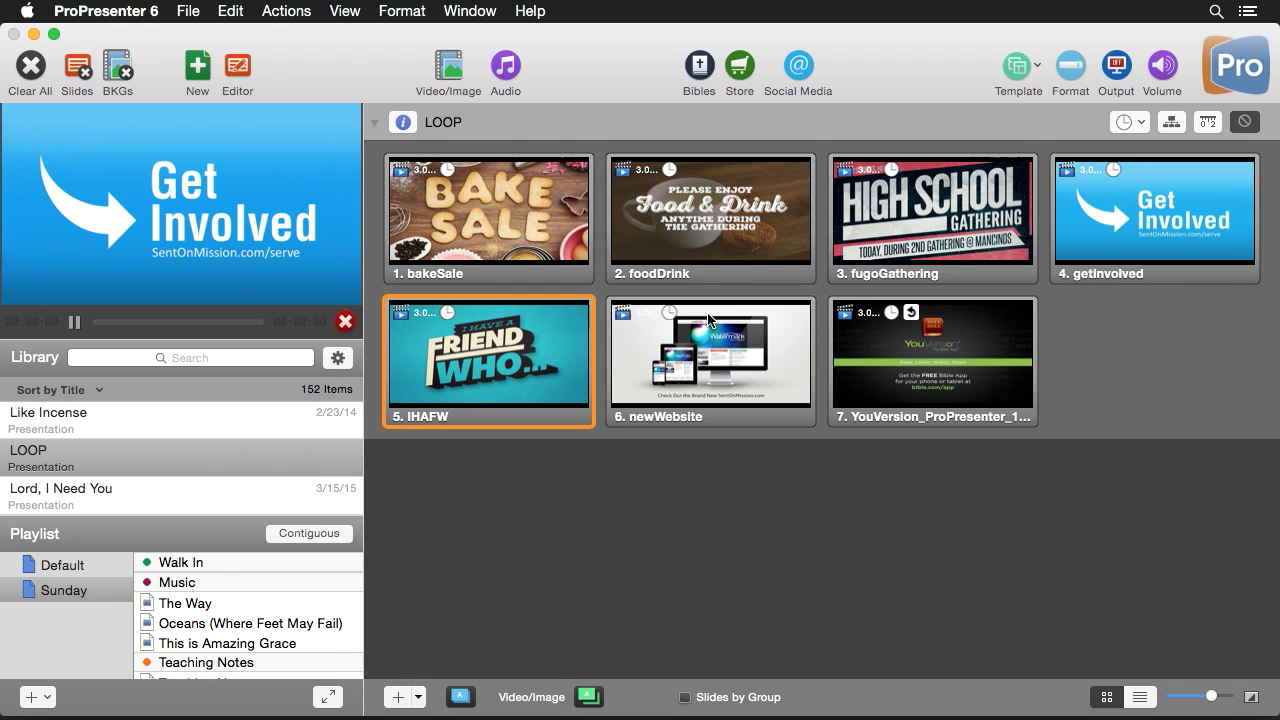
click(1242, 122)
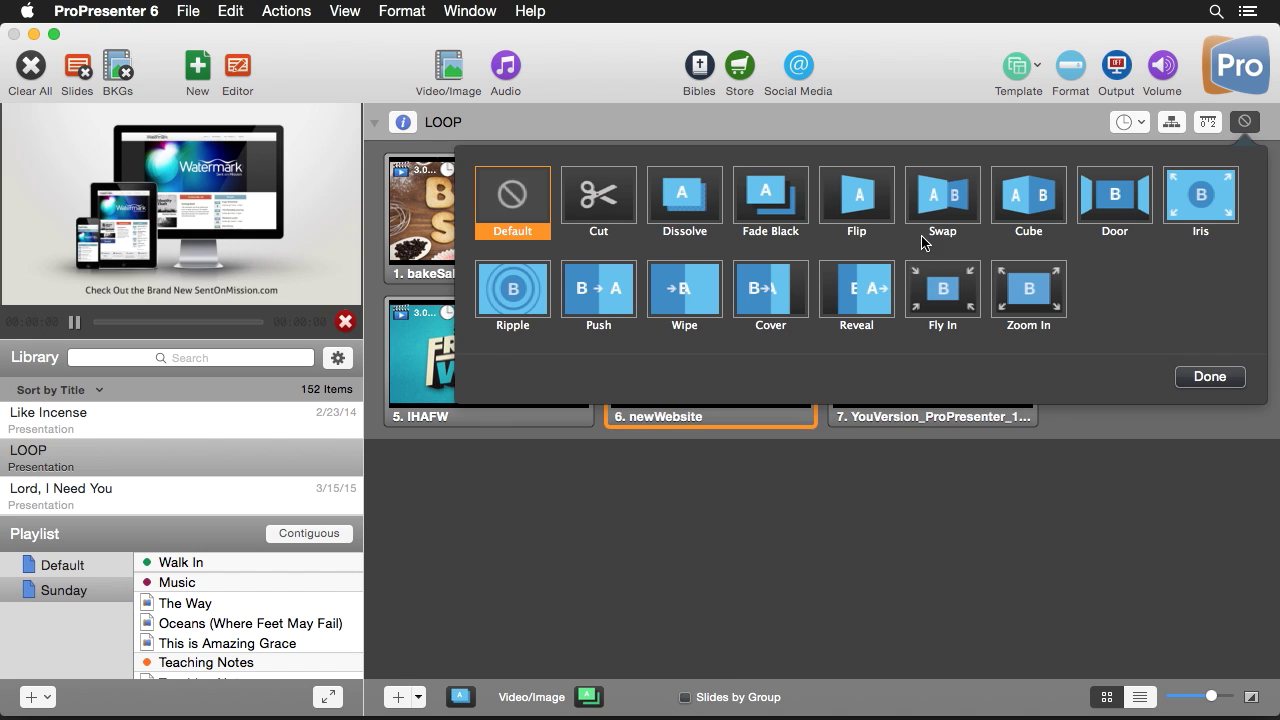
Apply a Push transition to LOOP after previewing Cube and Swap, then clear the output.
click(1031, 203)
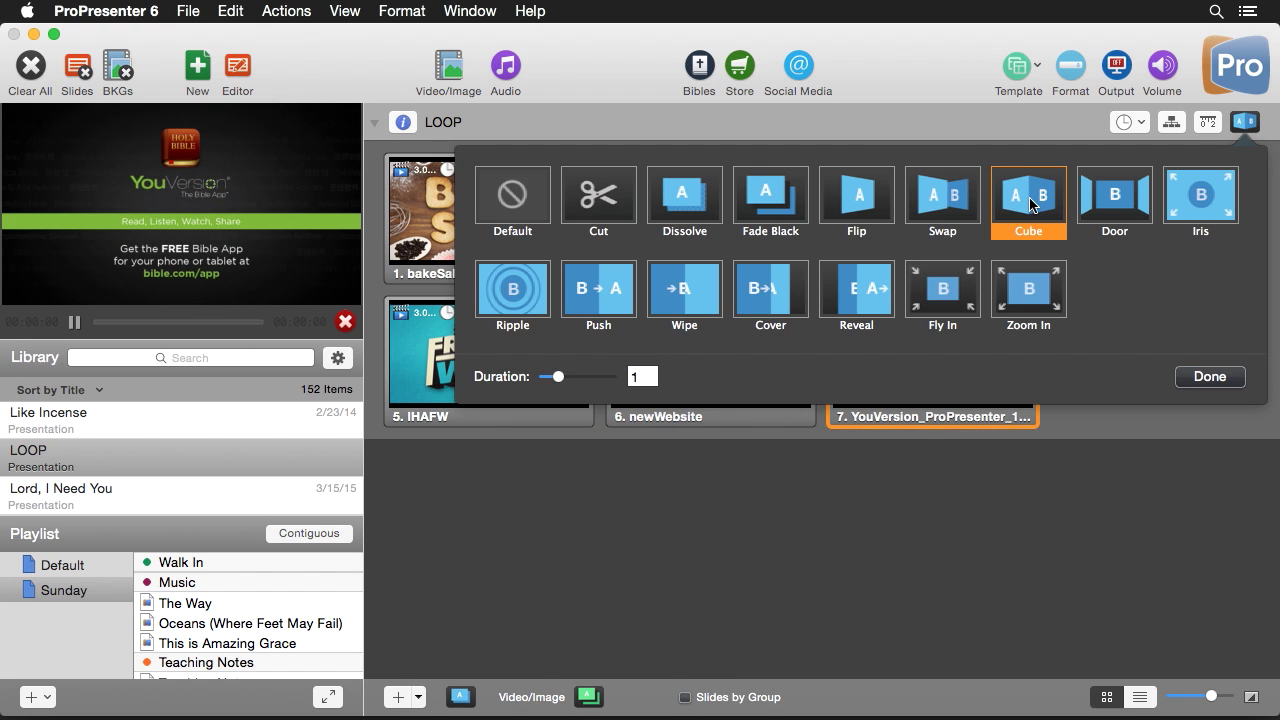
click(933, 203)
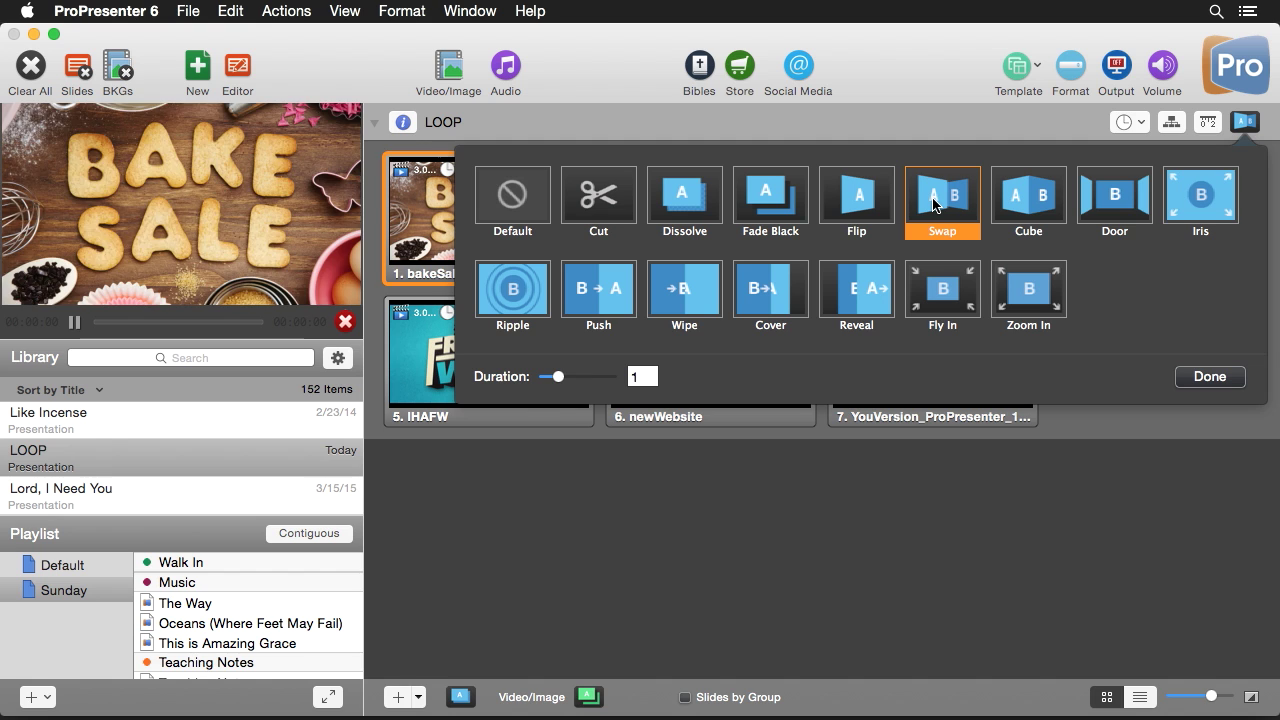
click(597, 300)
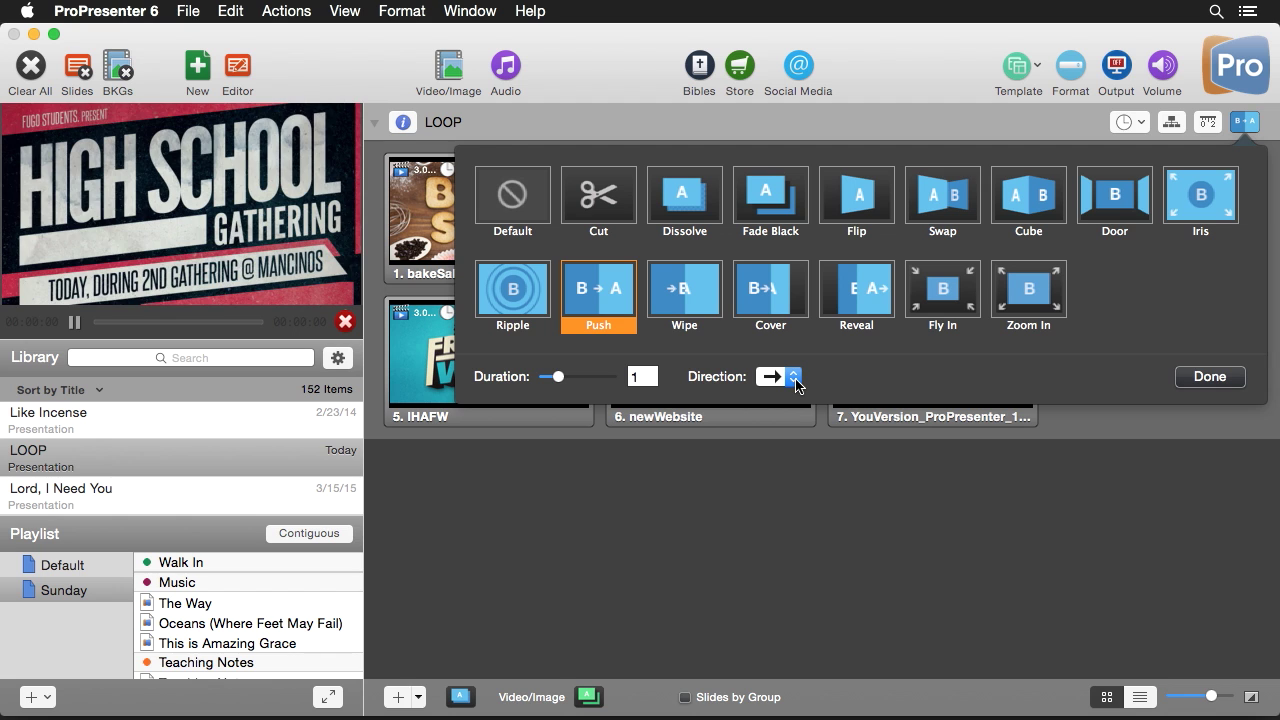
click(1209, 377)
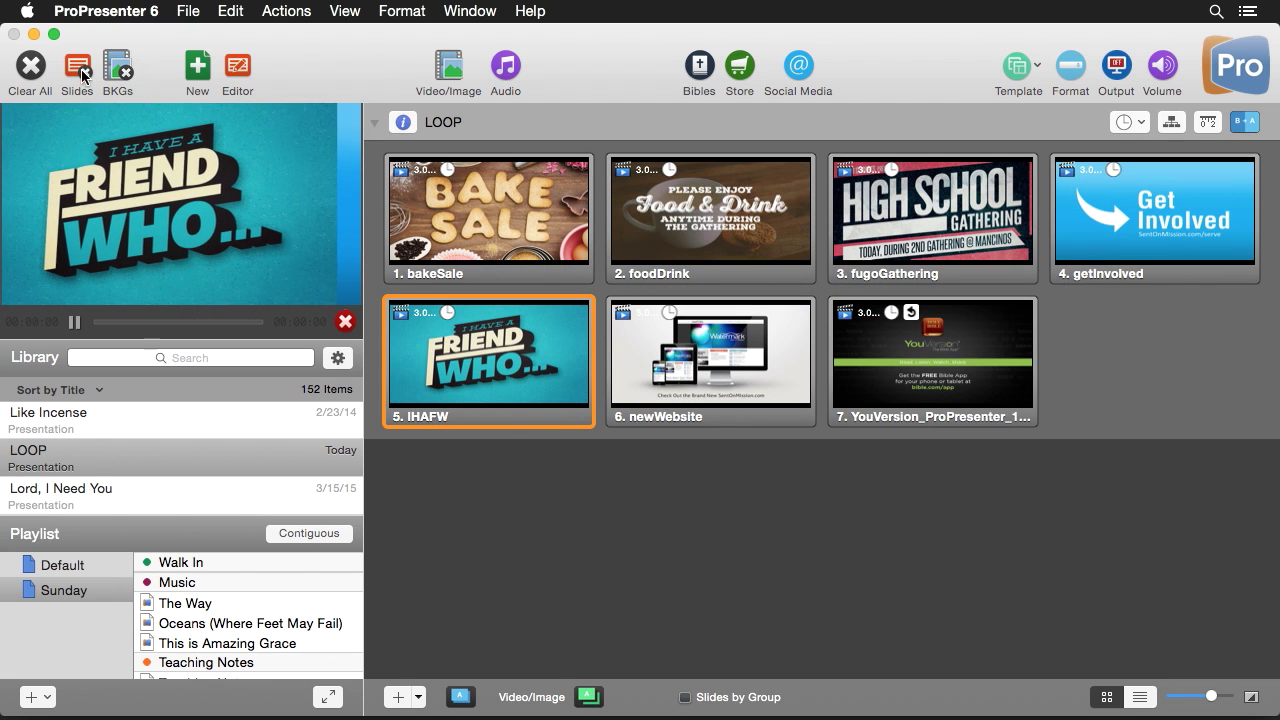
click(30, 68)
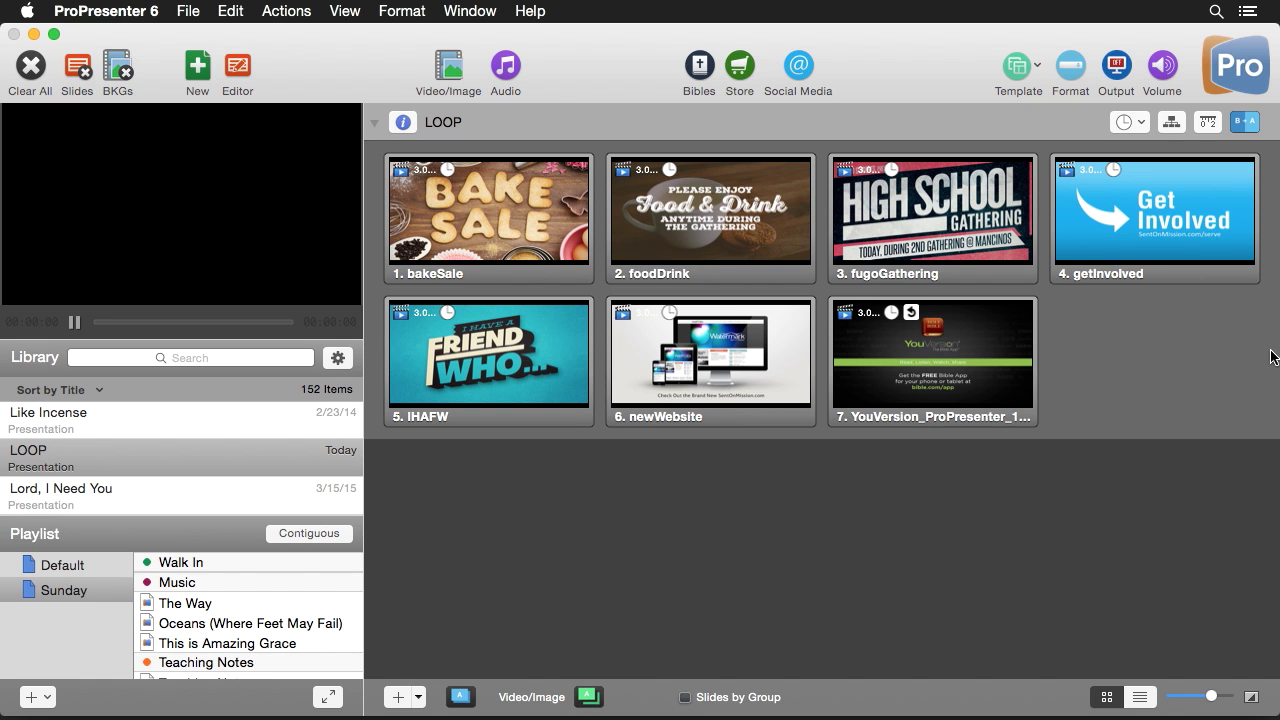
drag(1253, 348, 1122, 345)
Insert ThosePeople_Intro.mp4 from the Mini Movie folder as slide 3, between foodDrink and fugoGathering.
click(1150, 130)
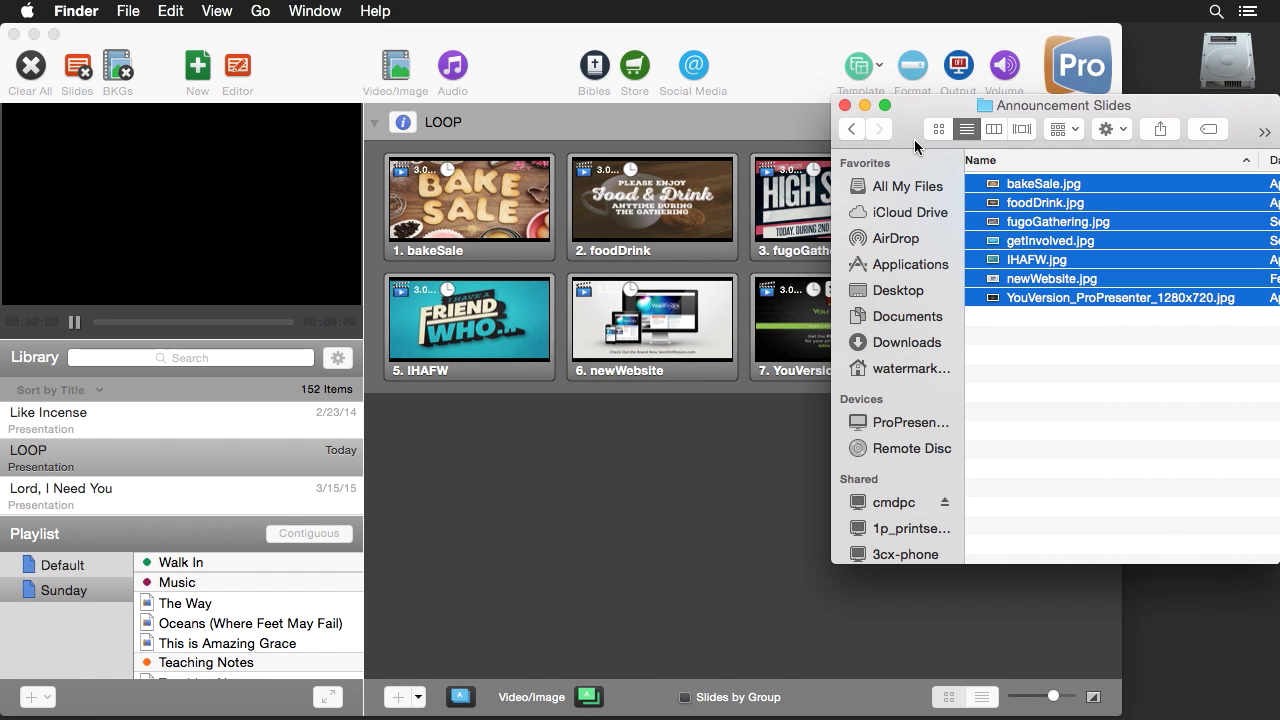
click(863, 131)
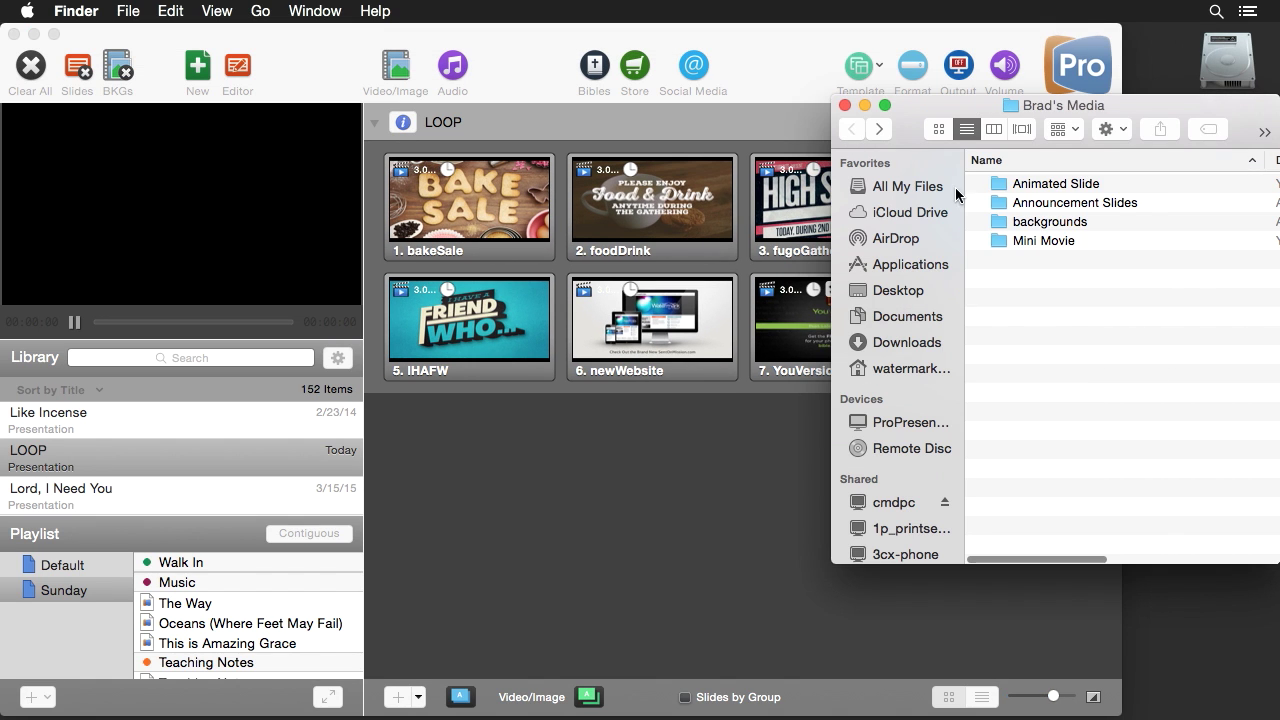
double_click(1020, 241)
drag(1039, 185, 748, 228)
click(54, 34)
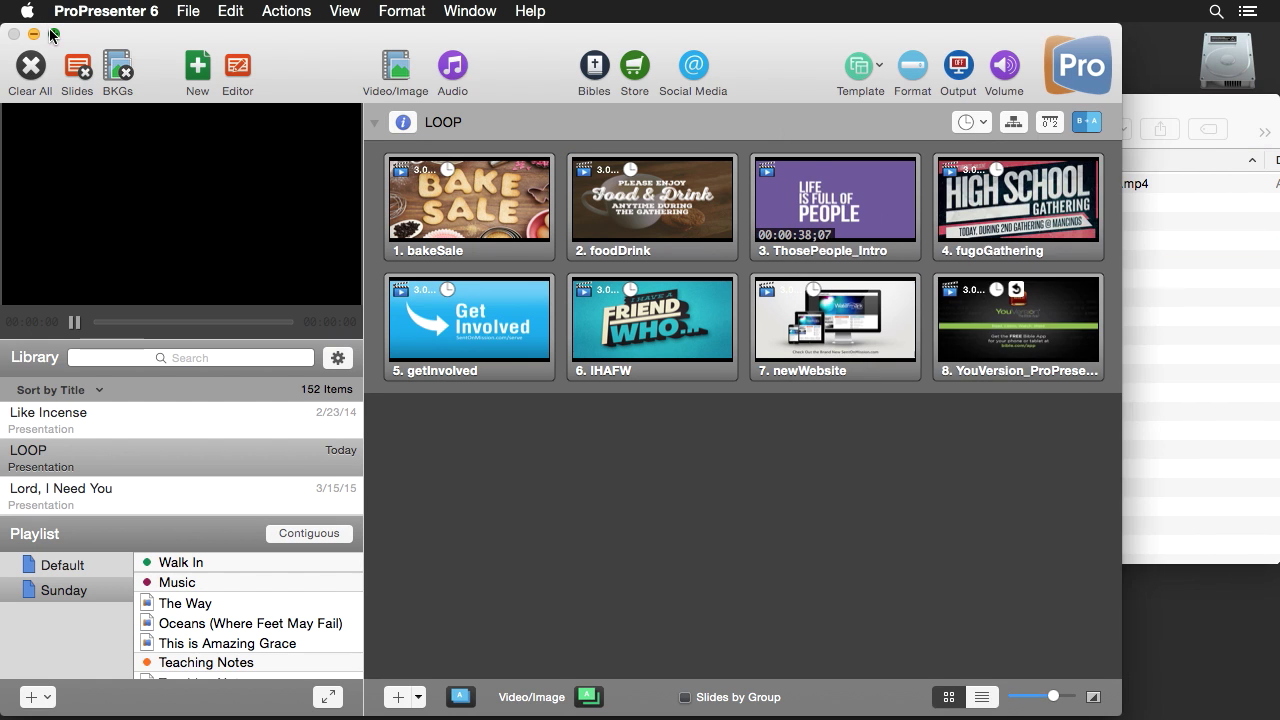
Set the ThosePeople_Intro slide's timer to 0 seconds and play it live.
right_click(870, 225)
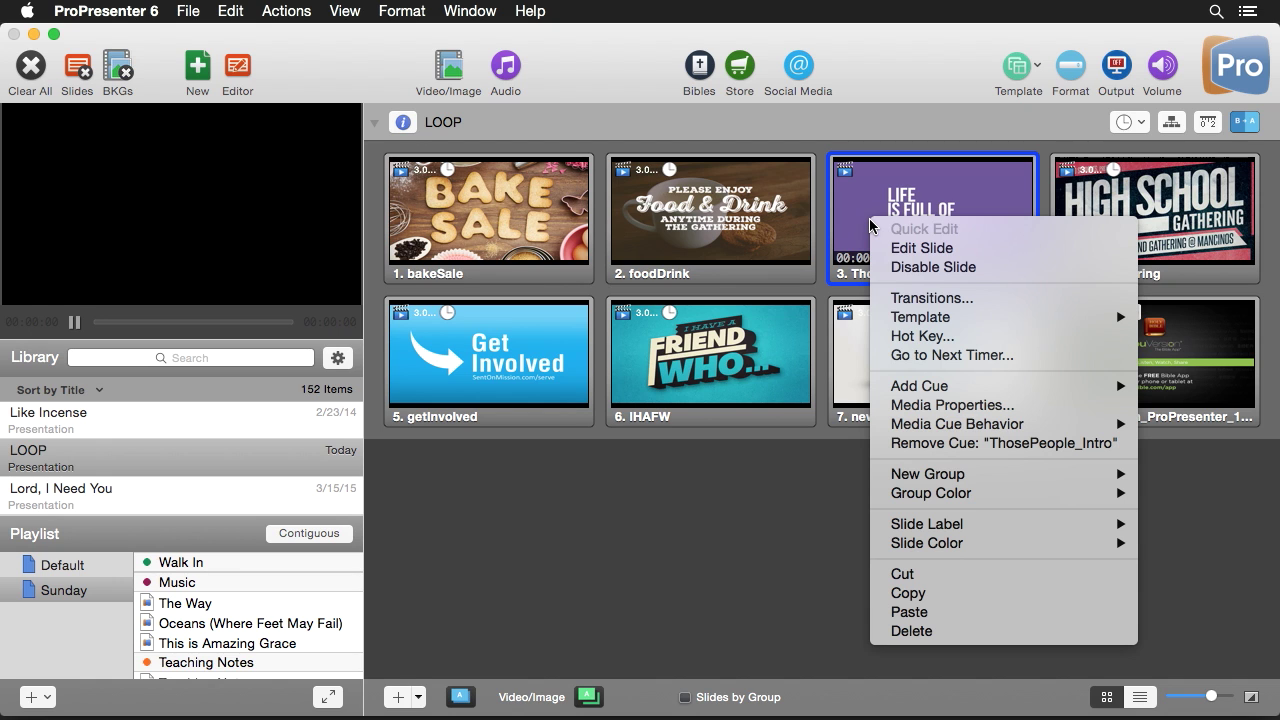
click(948, 356)
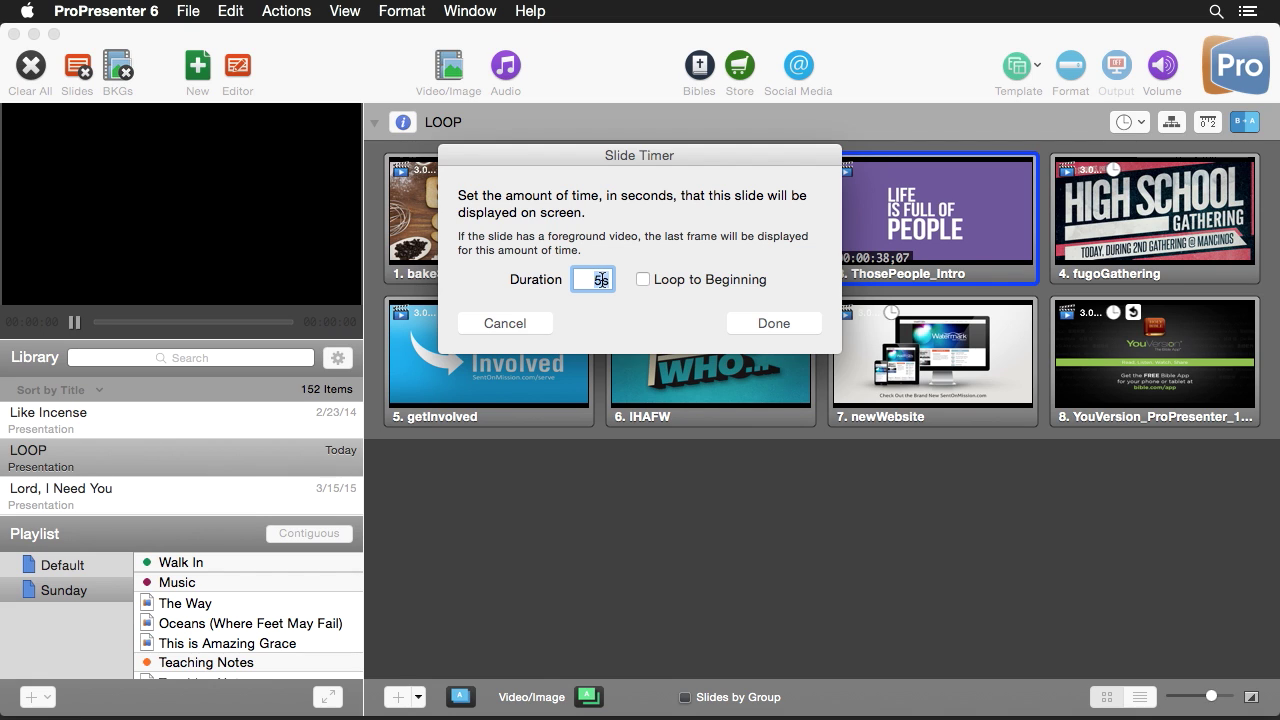
click(609, 282)
drag(609, 282, 587, 284)
text(0)
click(784, 322)
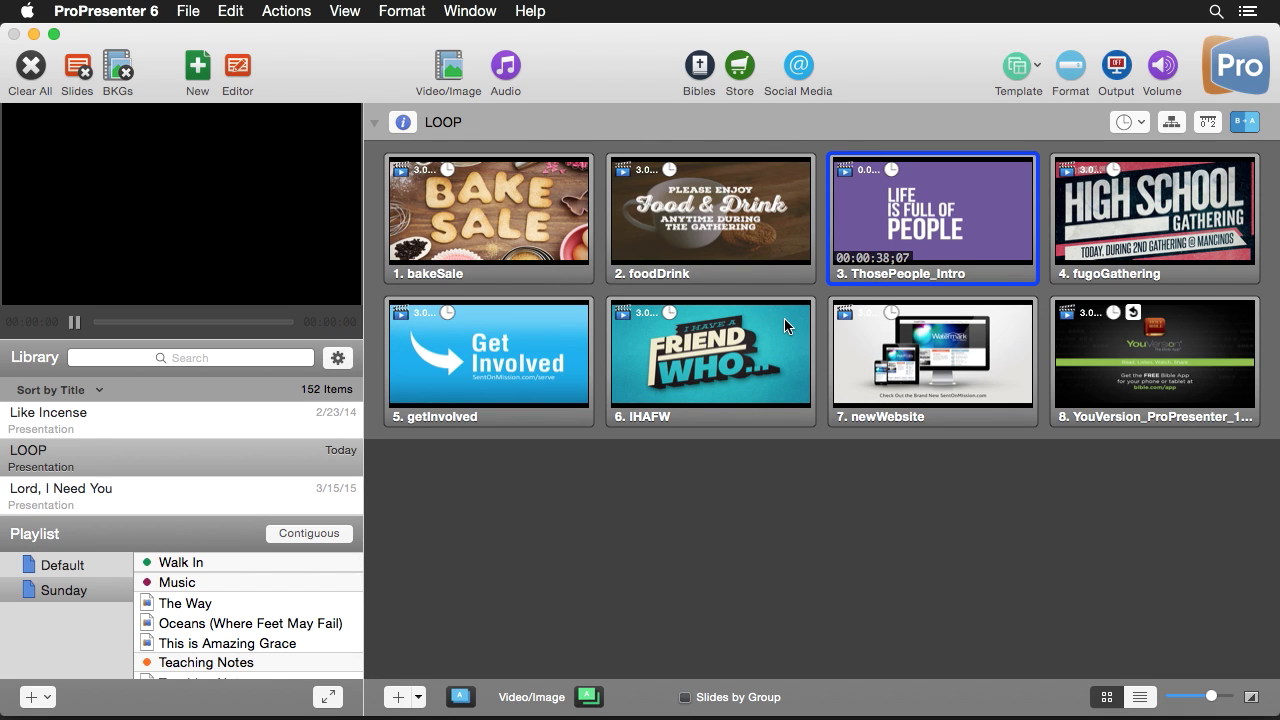
click(958, 224)
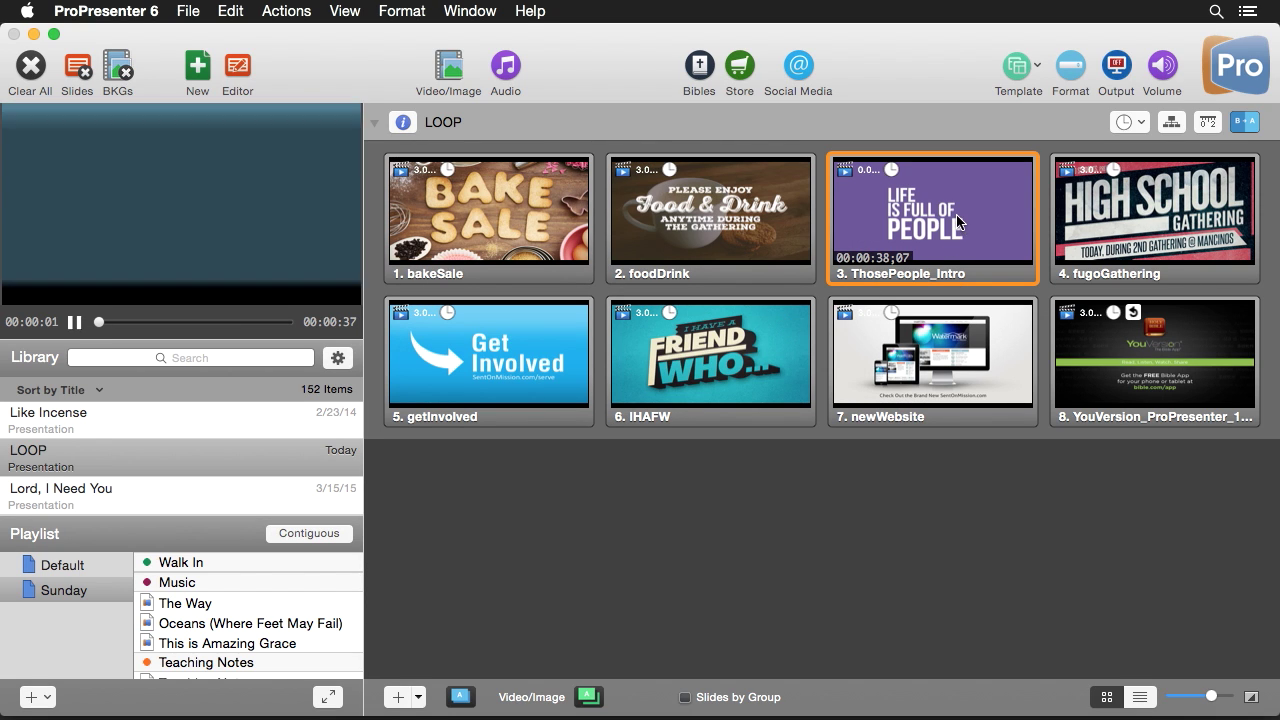
Test the video's auto-advance by playing foodDrink then ThosePeople_Intro, then clear the output.
click(287, 324)
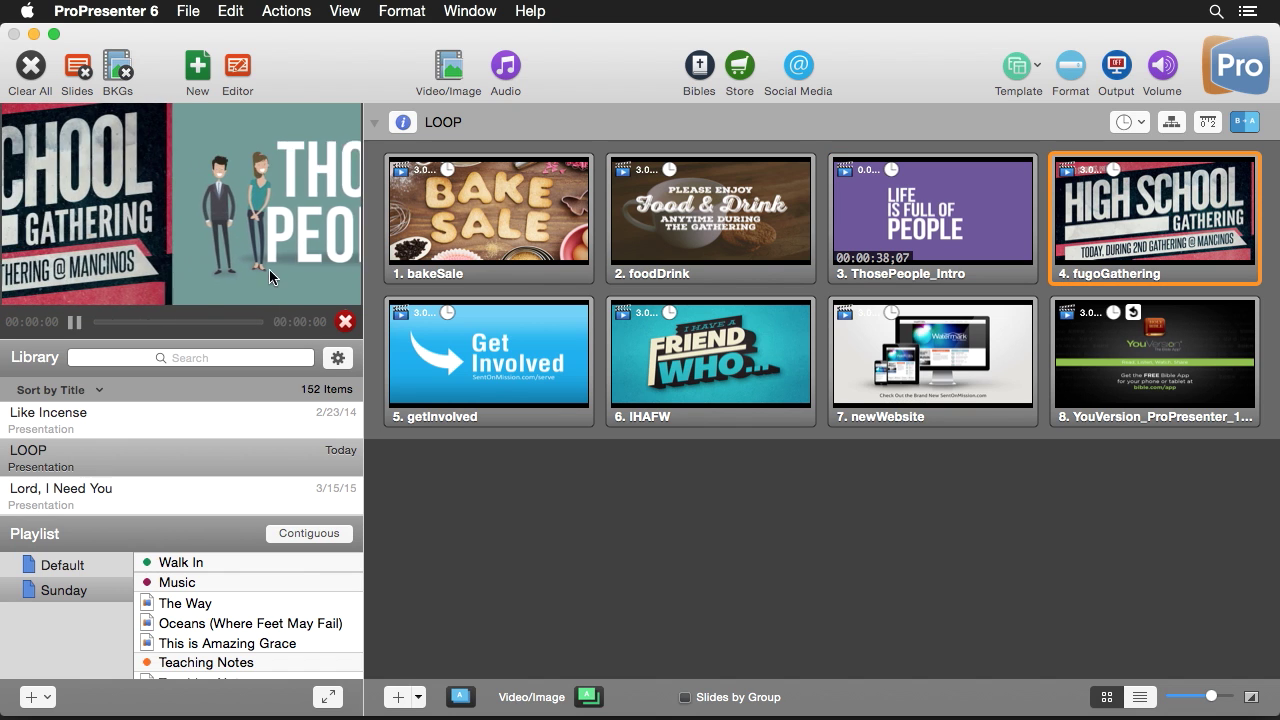
click(703, 229)
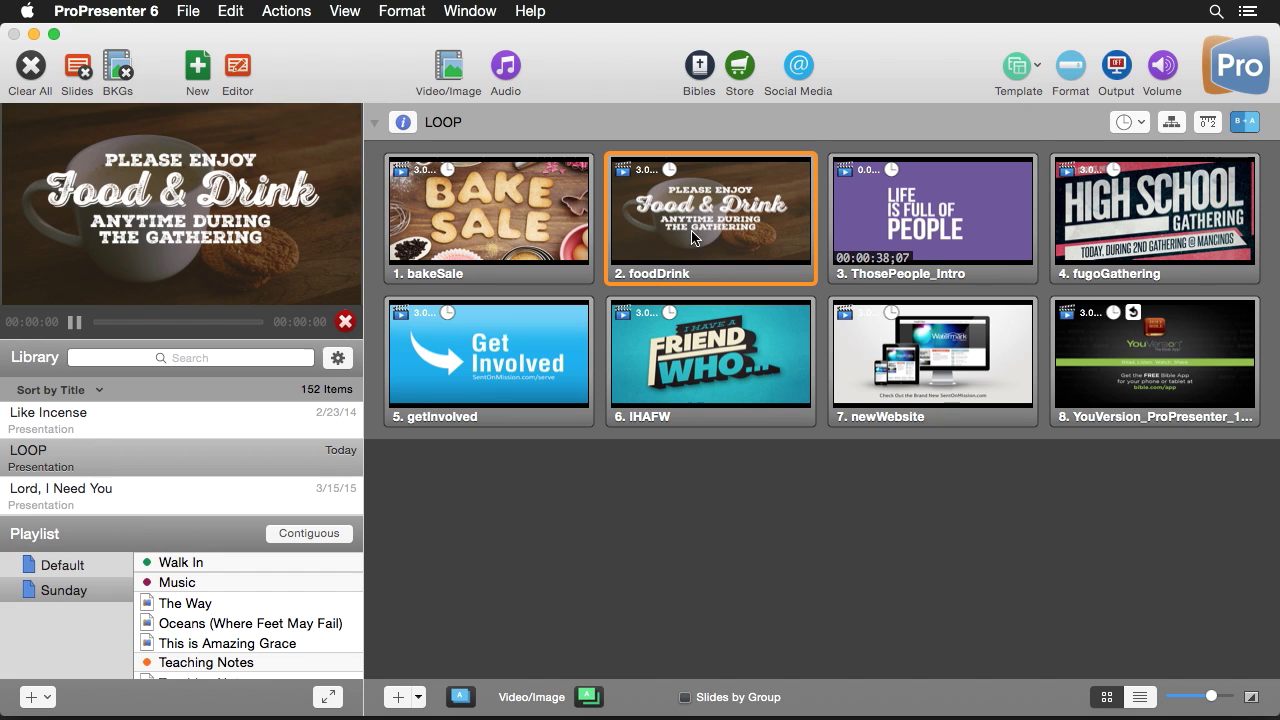
key(Right)
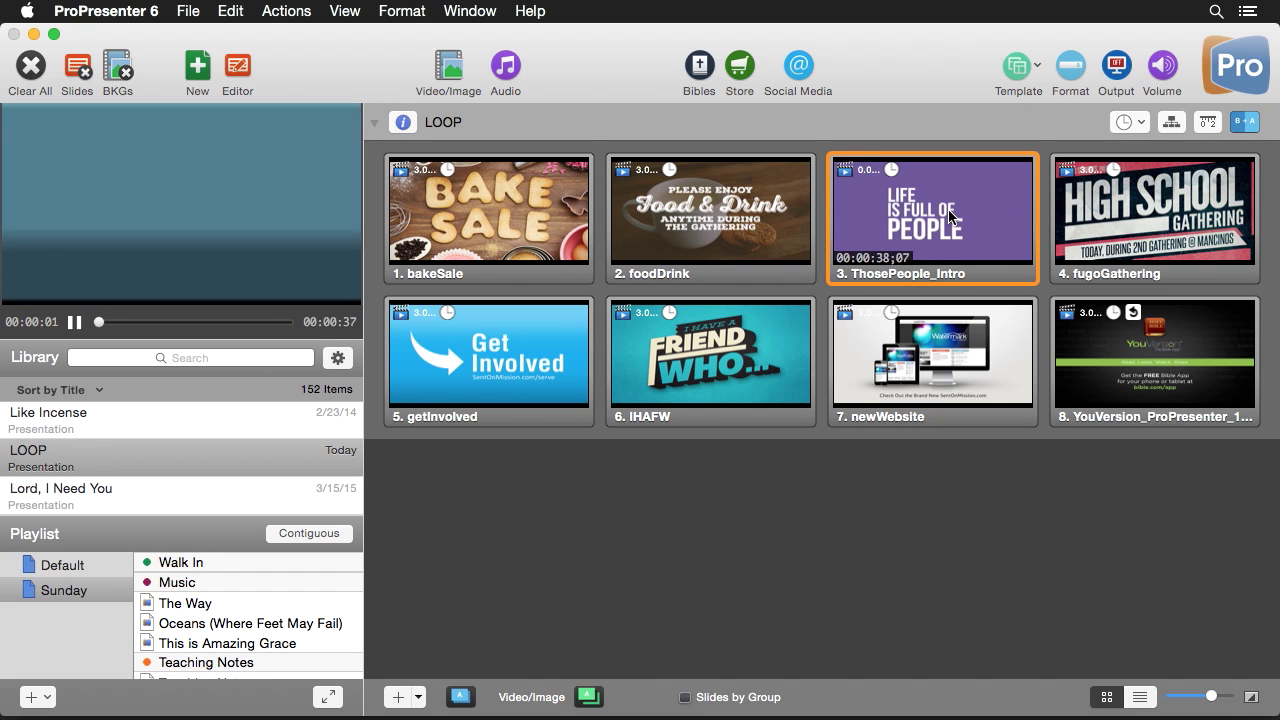
click(27, 66)
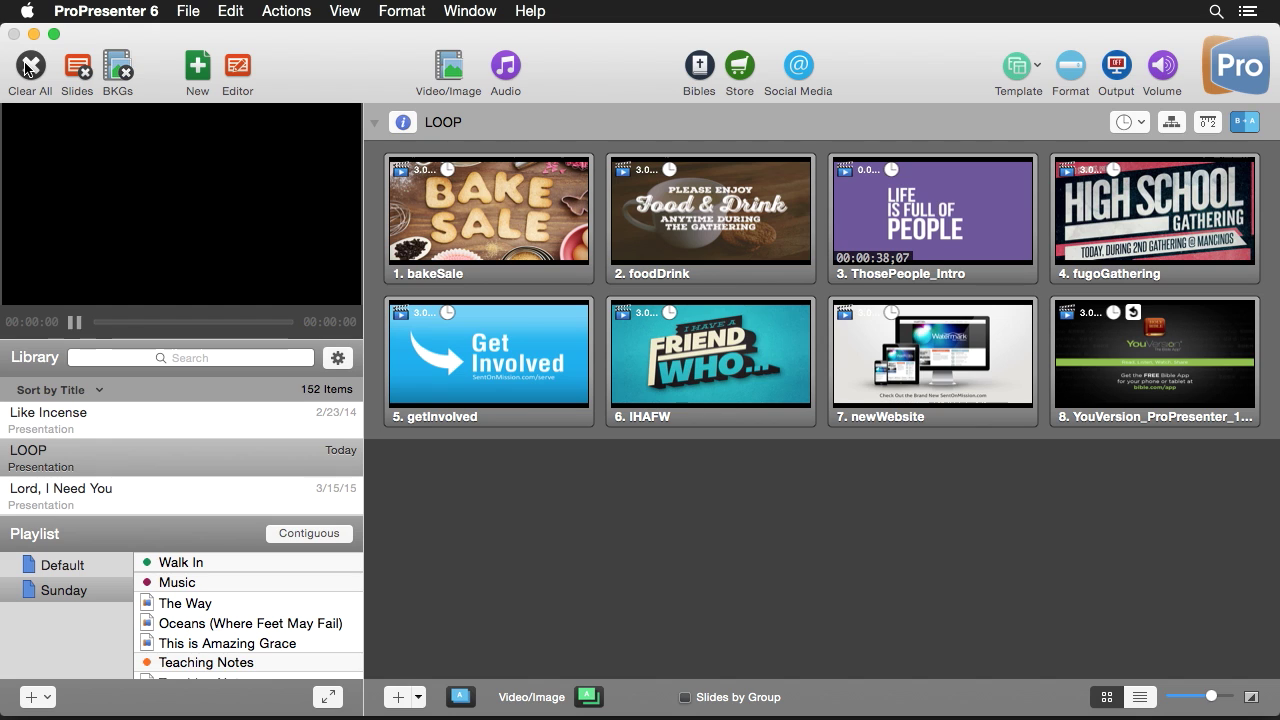
Add a blank slide 7 between IHAFW and newWebsite with a 3-second timer.
click(399, 703)
drag(470, 520, 849, 356)
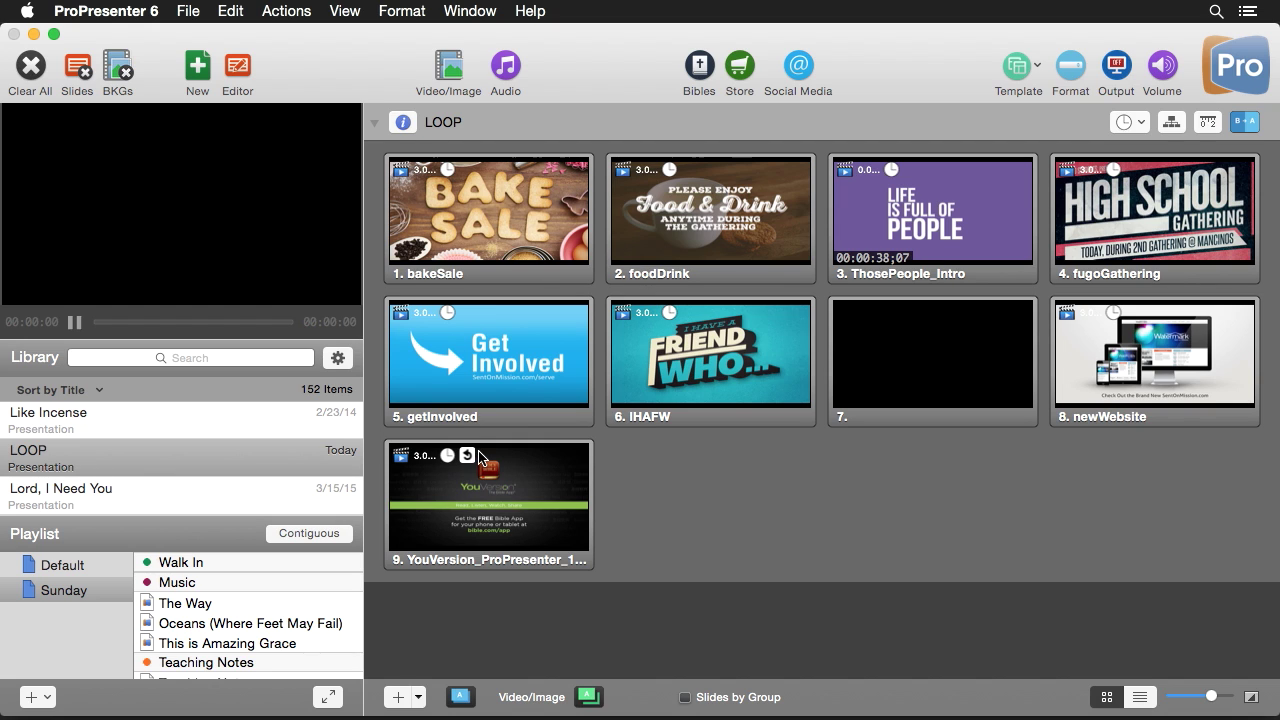
right_click(902, 351)
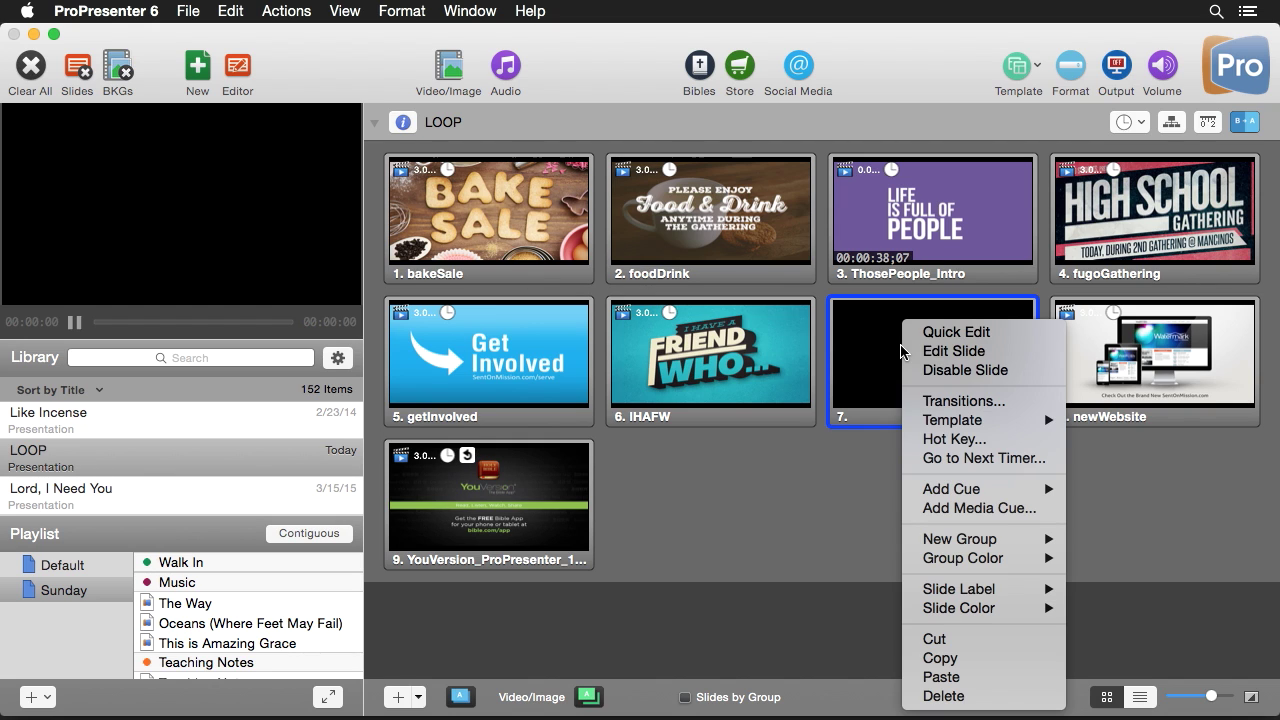
click(1025, 463)
text(3)
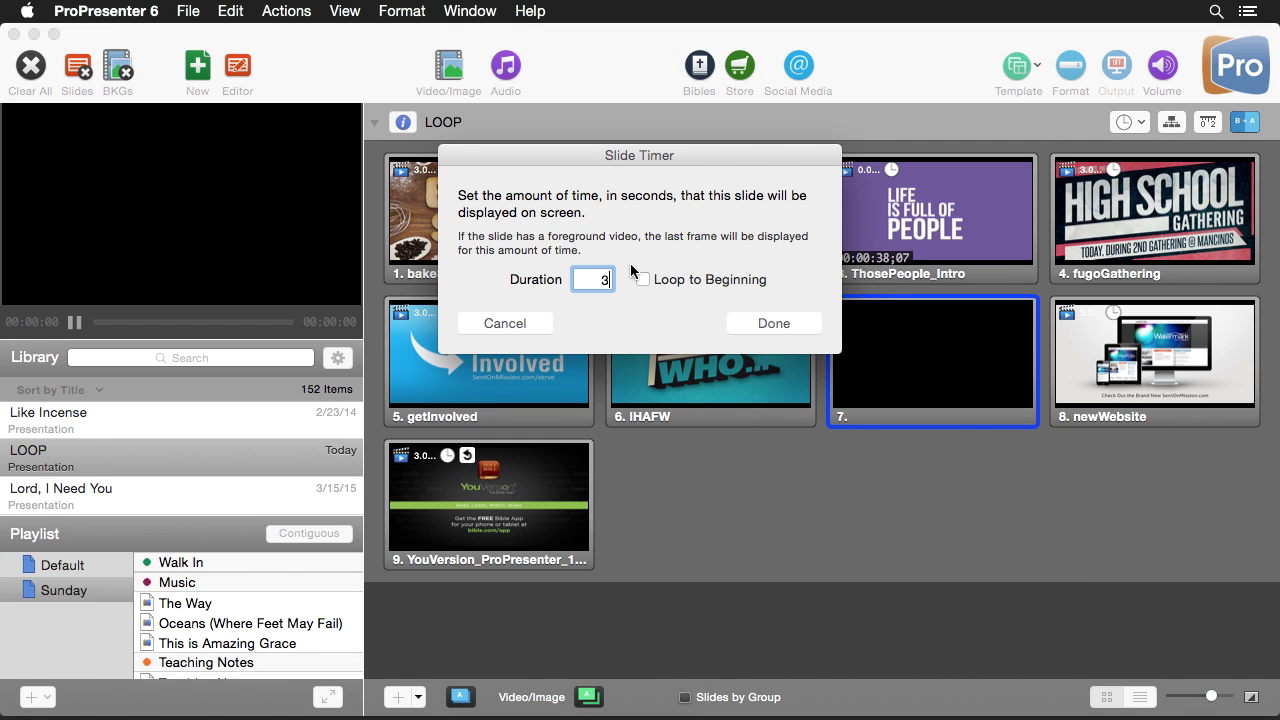
click(774, 323)
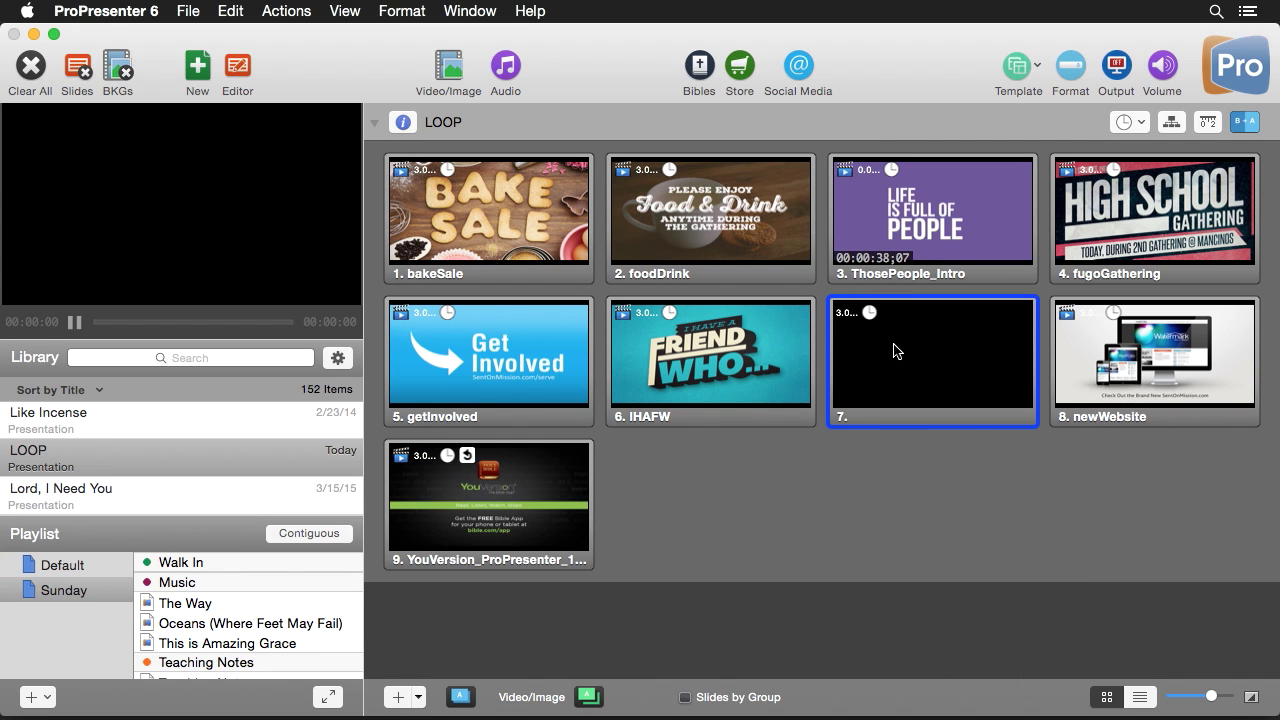
In the Editor, delete slide 7's placeholder text box and add a rectangle shape.
click(240, 70)
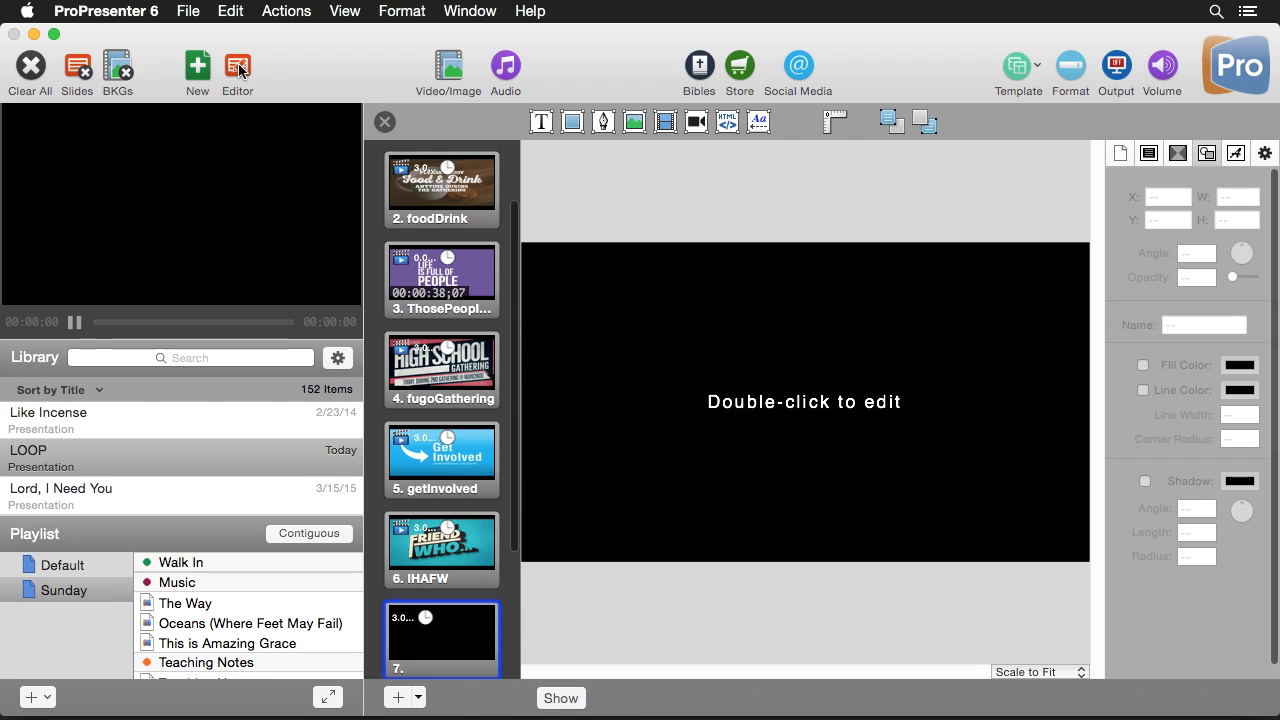
click(838, 416)
key(Delete)
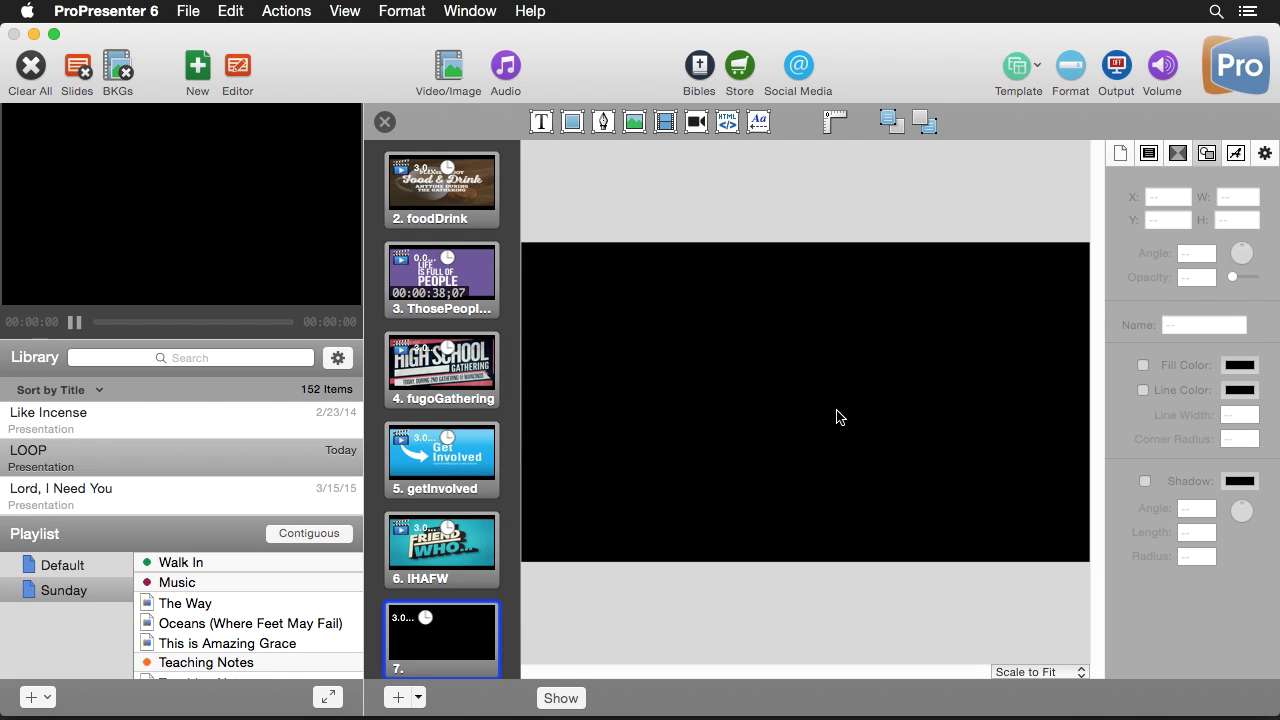
click(572, 123)
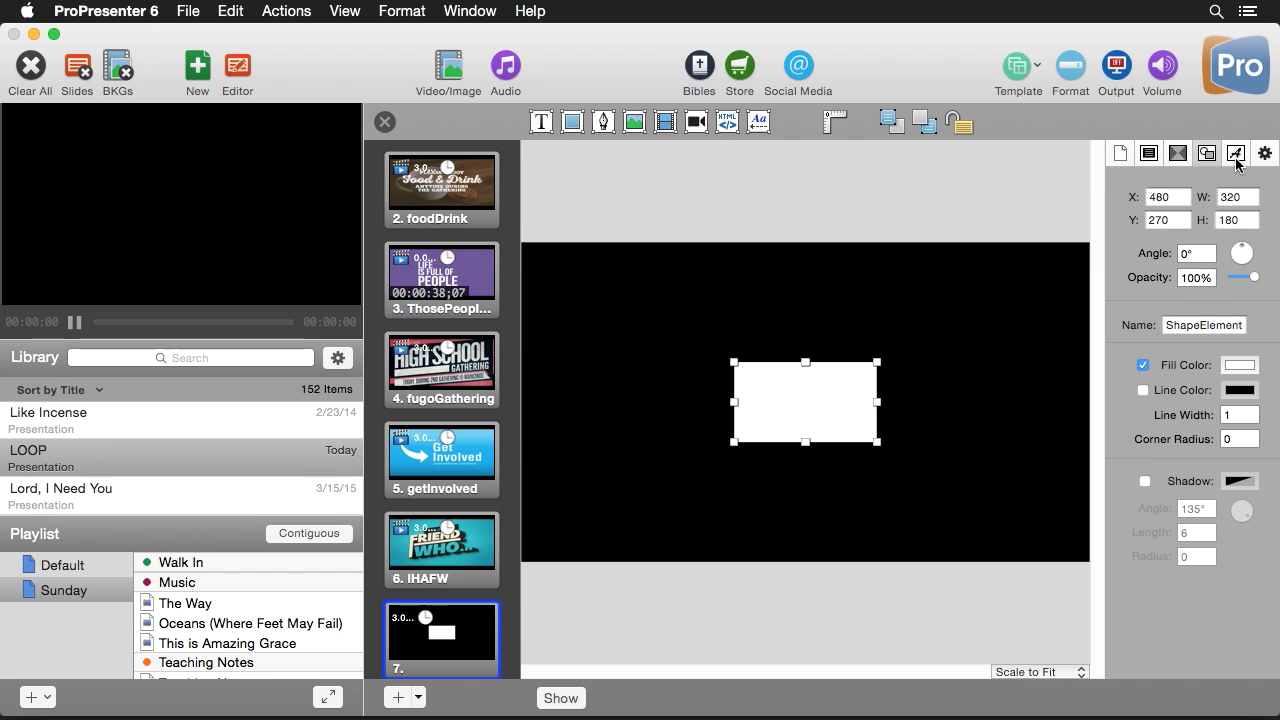
Size the rectangle to 1280×720 at X 0, Y 0 so it fills the slide.
double_click(1214, 198)
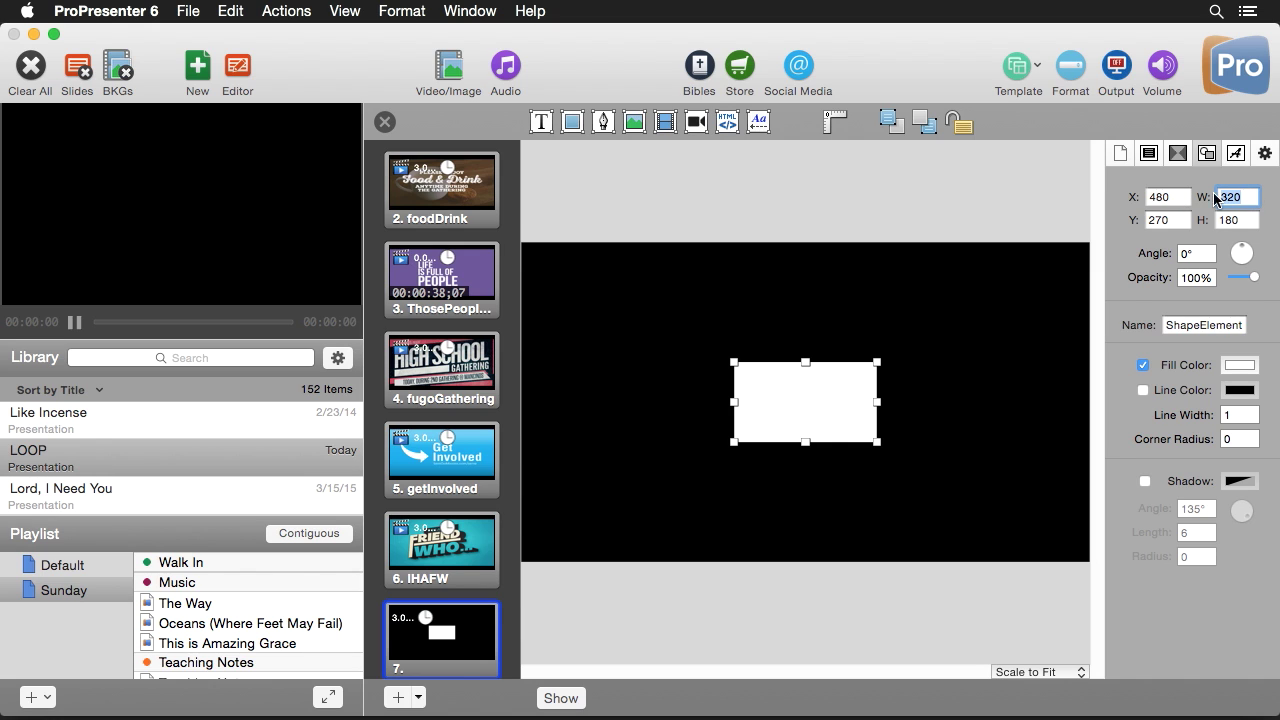
text(128)
key(Tab)
text(72)
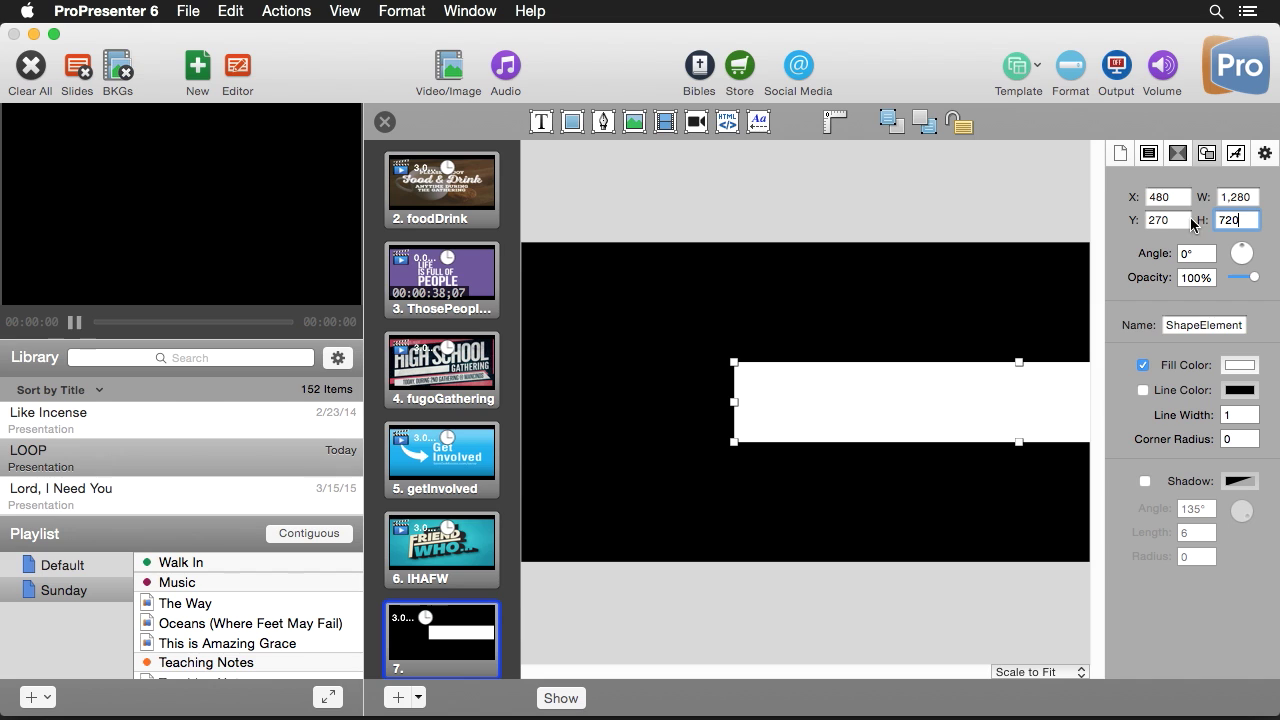
key(Tab)
text(0)
key(Tab)
text(0)
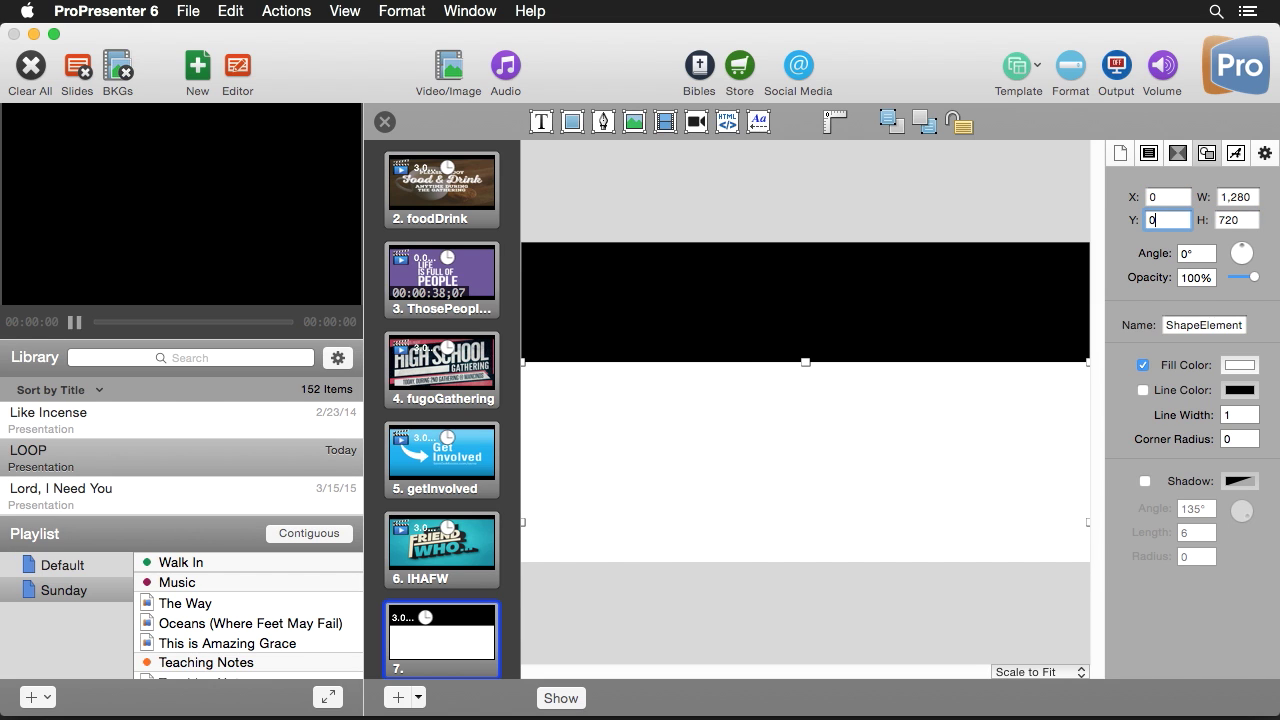
key(Return)
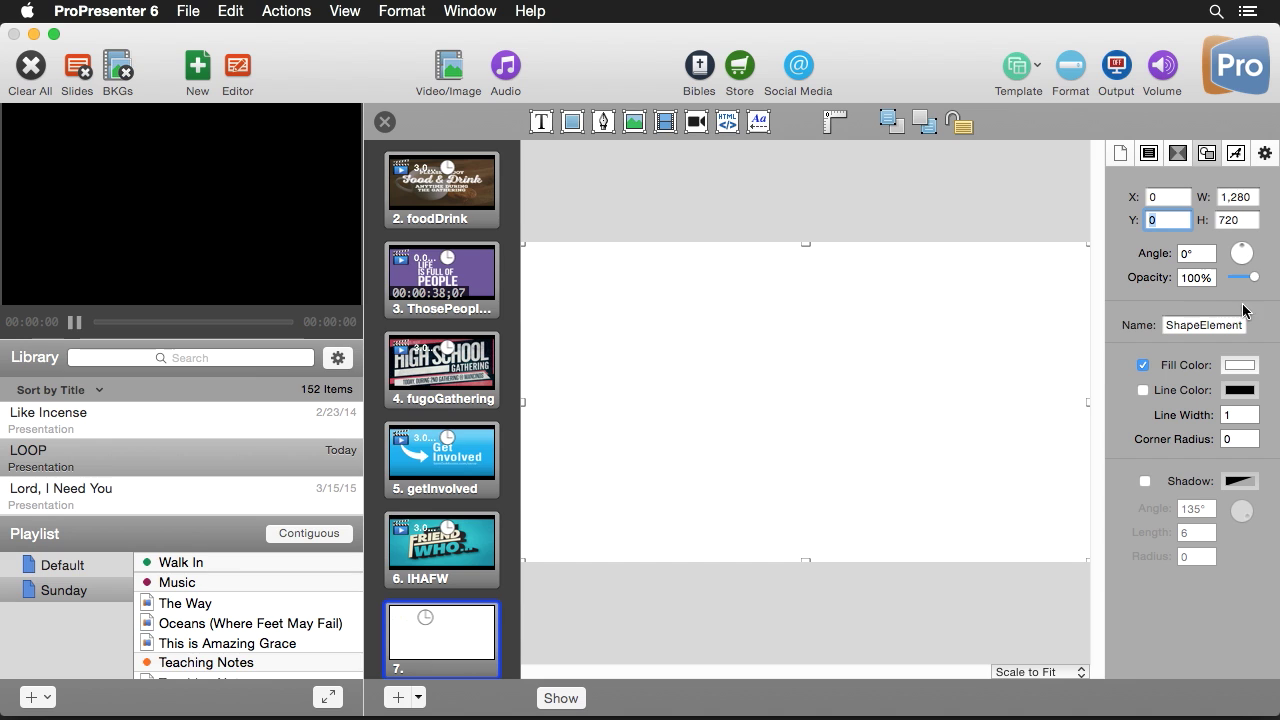
Fill the rectangle with teal.
click(1238, 367)
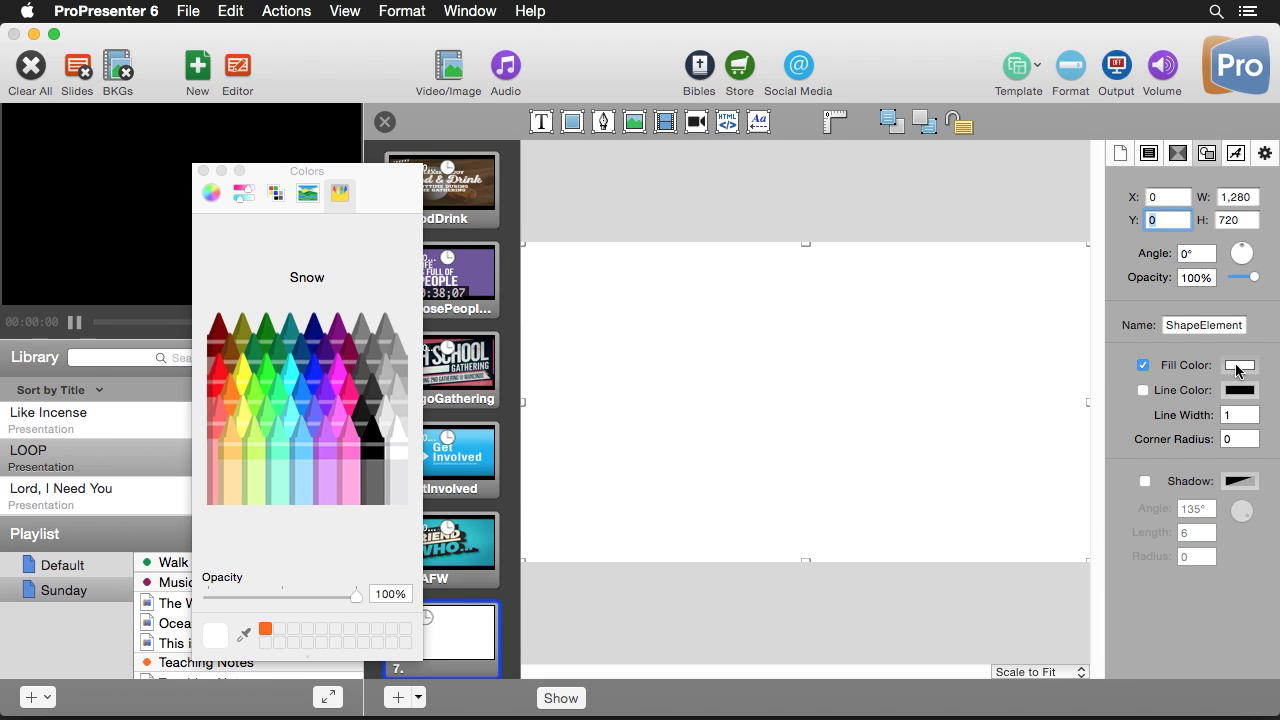
click(290, 340)
click(203, 171)
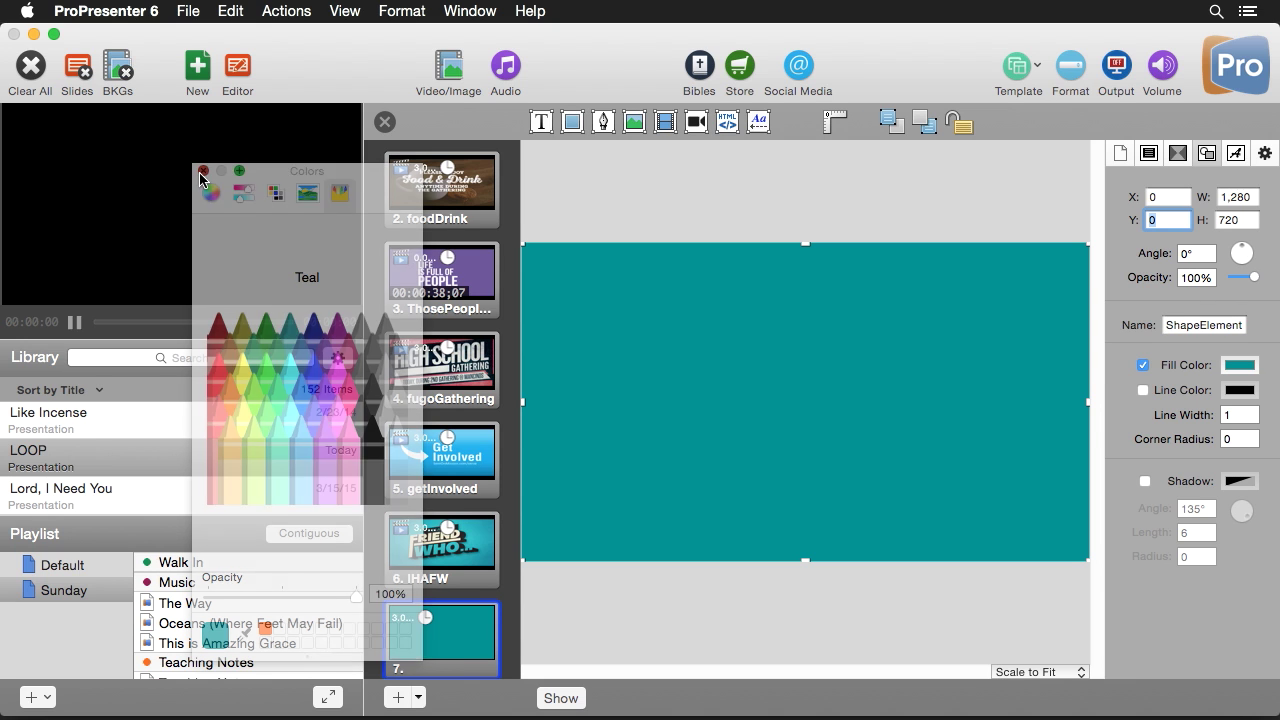
click(752, 182)
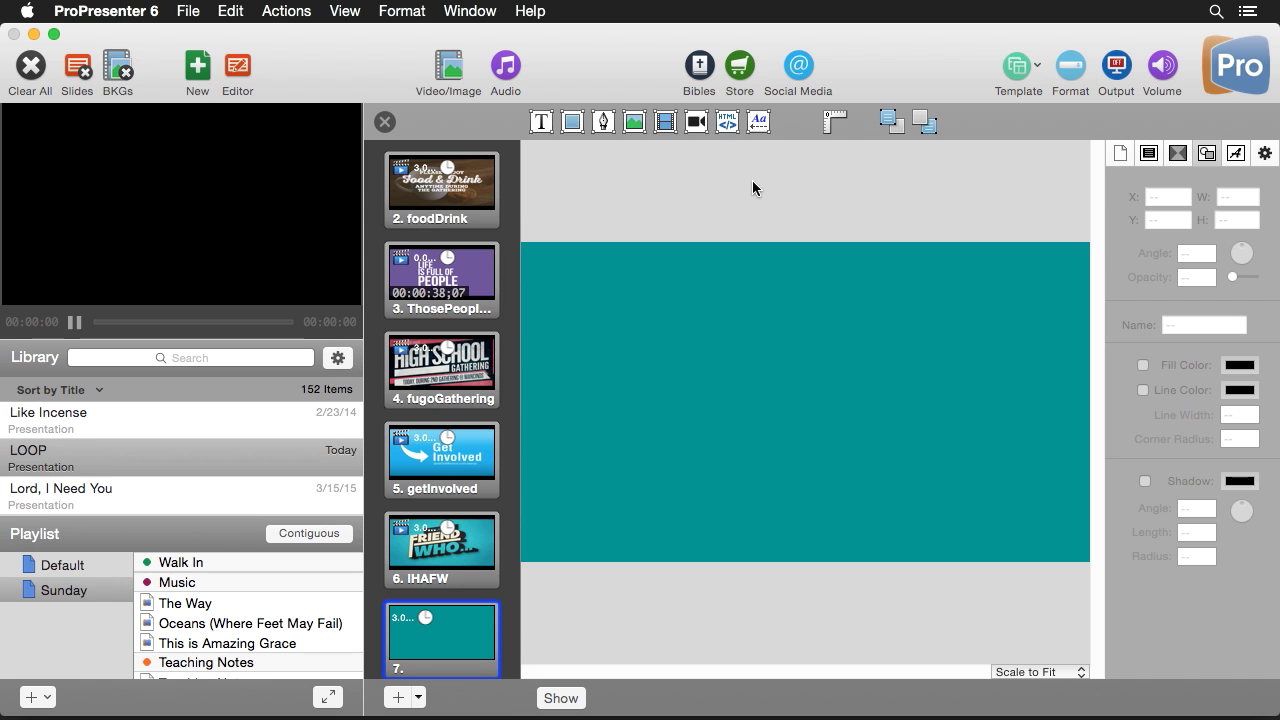
click(633, 122)
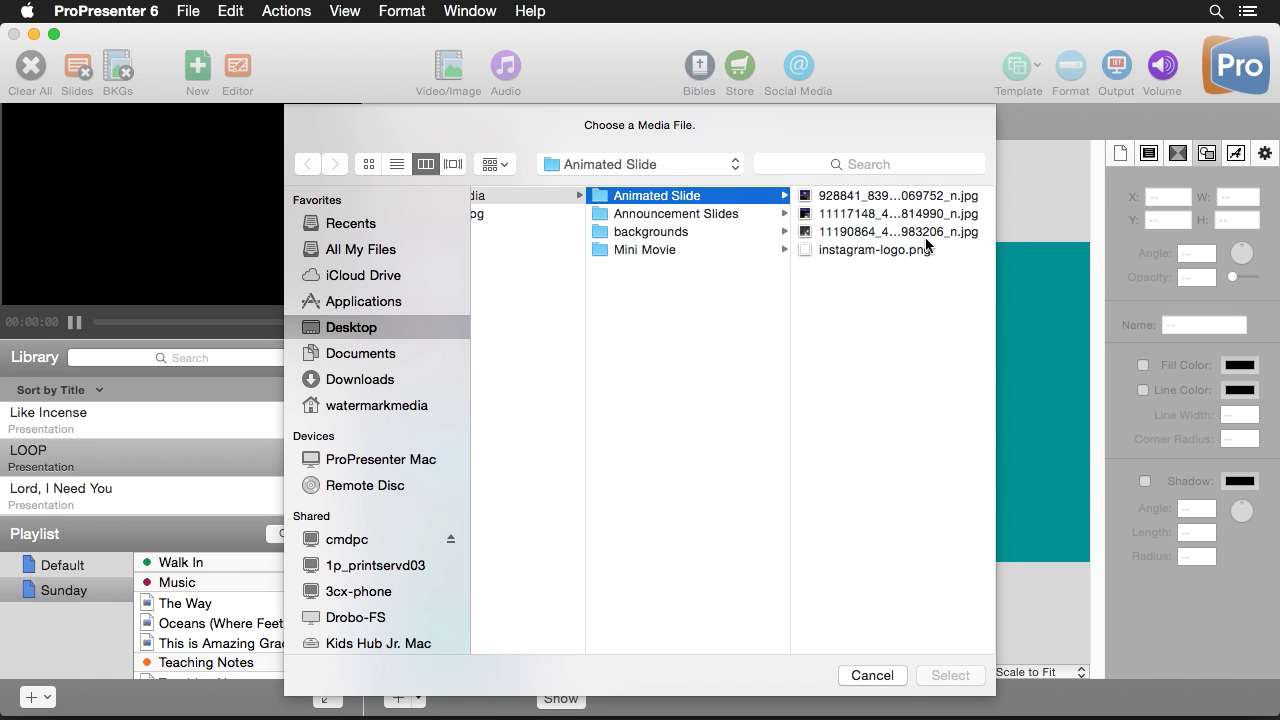
Insert instagram-logo.png on slide 7 and shrink it to 292×292 in the upper left.
click(866, 250)
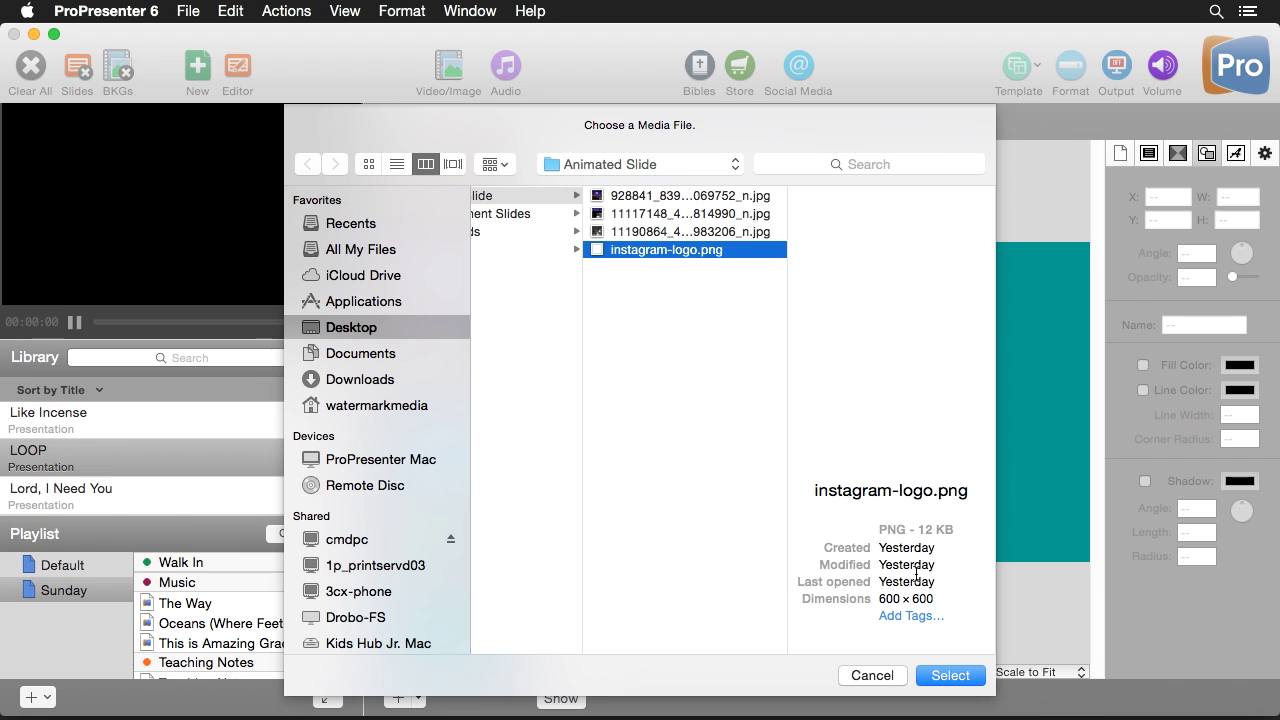
click(950, 676)
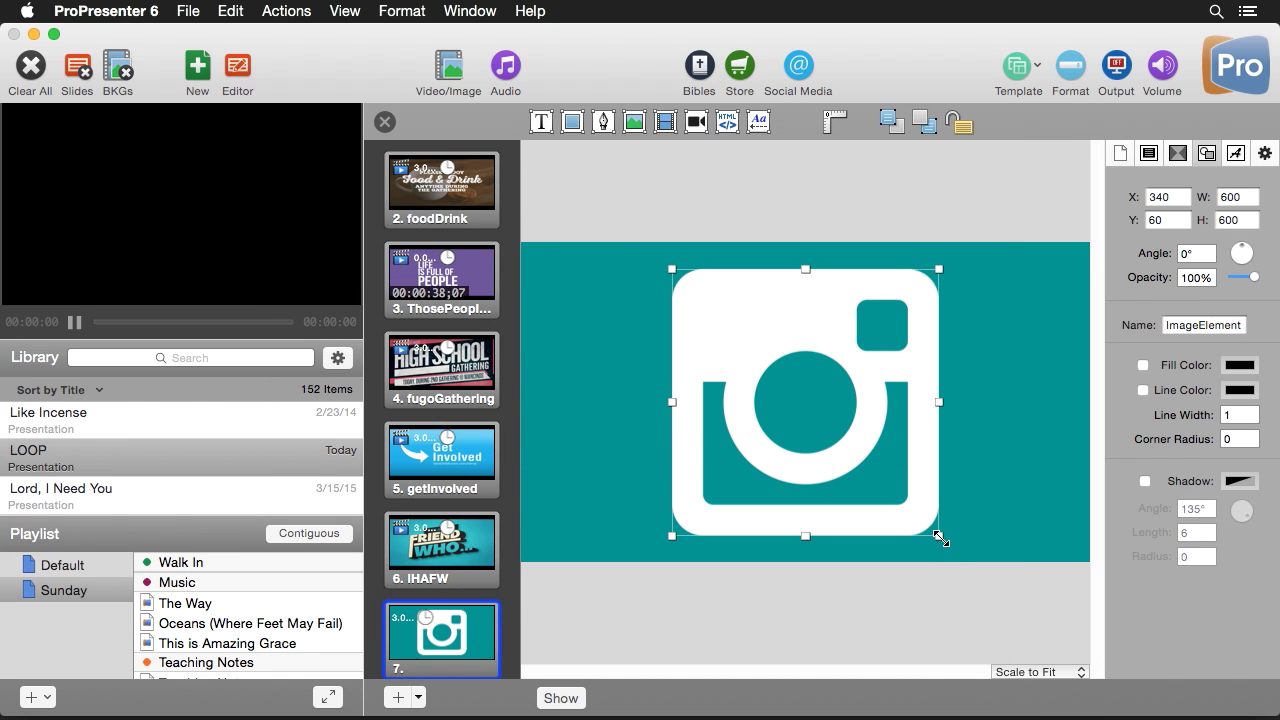
drag(940, 539, 802, 400)
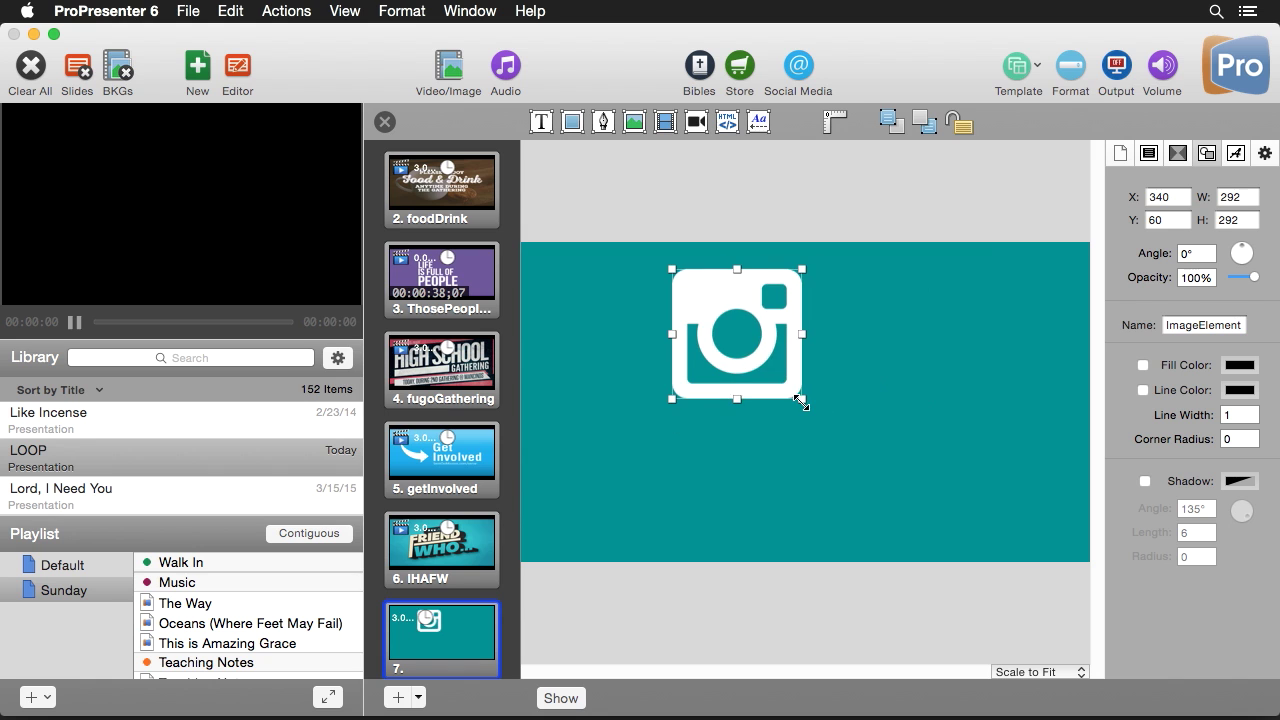
drag(719, 285, 623, 295)
double_click(623, 295)
Insert the black-and-white laptop photo, undoing back to its square version.
key(Return)
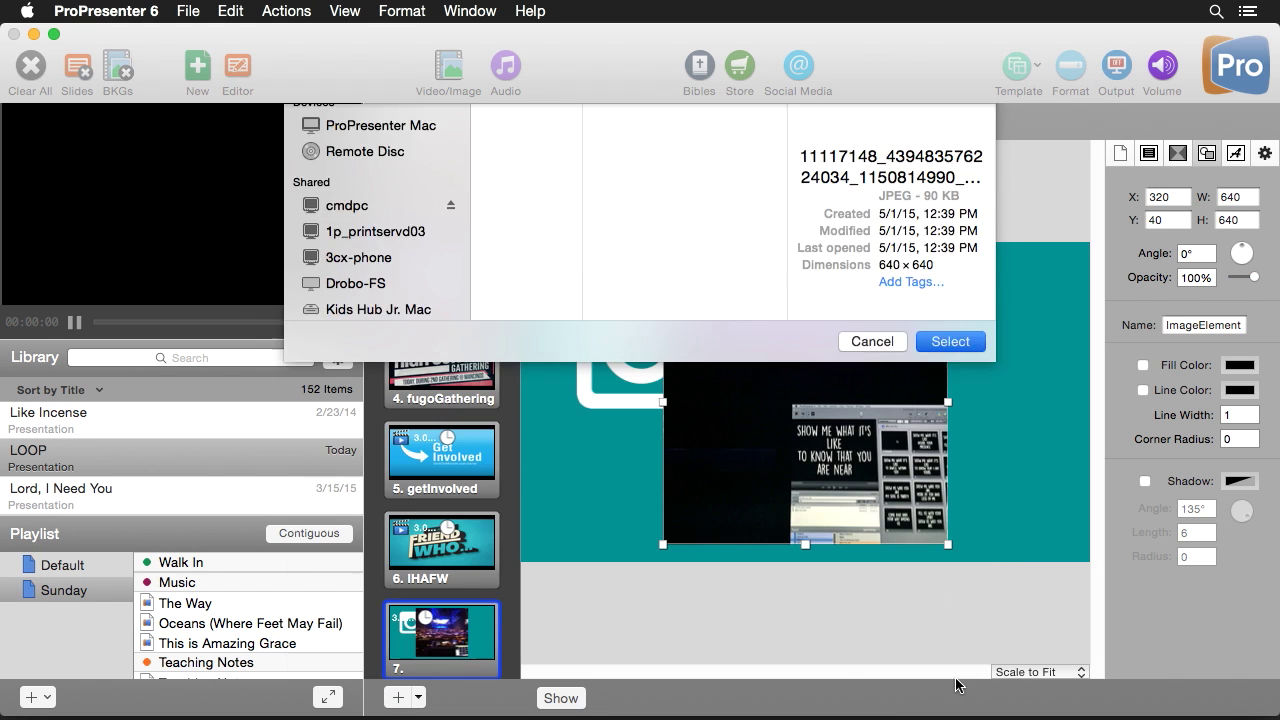
key(Down)
key(Return)
key(super+z)
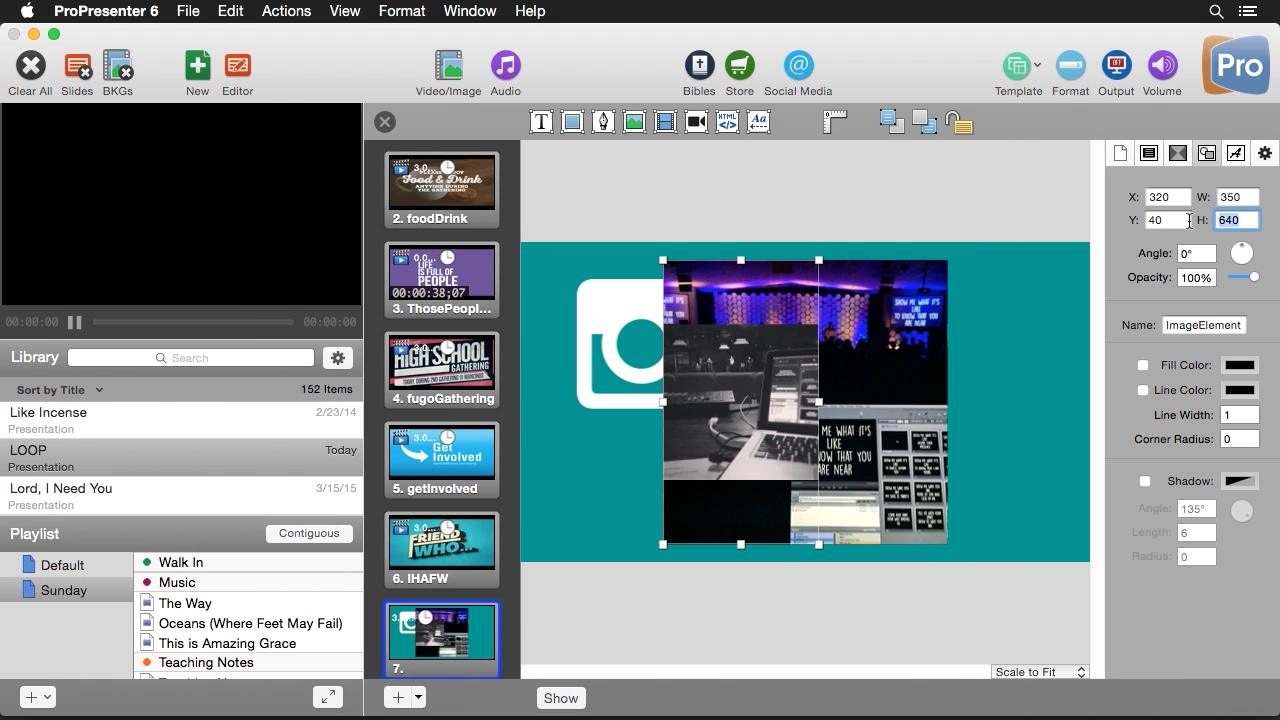
key(super+z)
key(super+z)
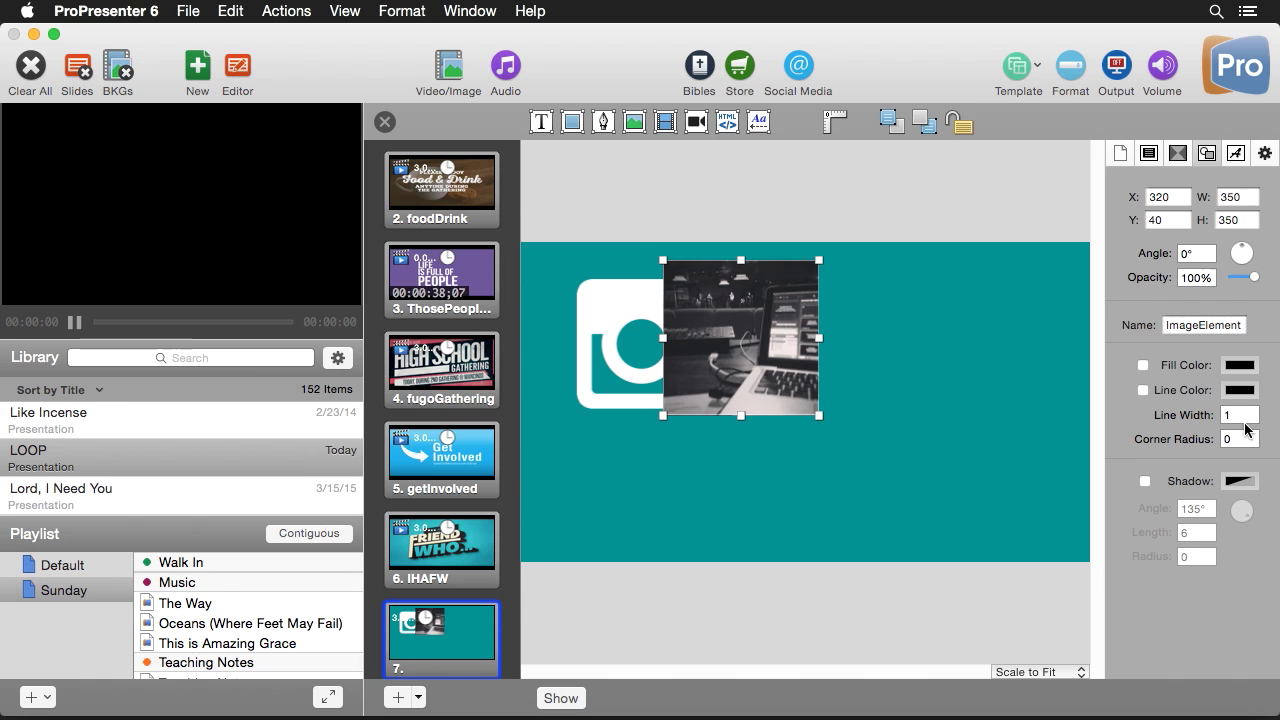
Try a white 10-point border and drop shadow on the photo, then undo them.
click(1143, 390)
click(1240, 390)
click(400, 456)
click(1240, 415)
text(10)
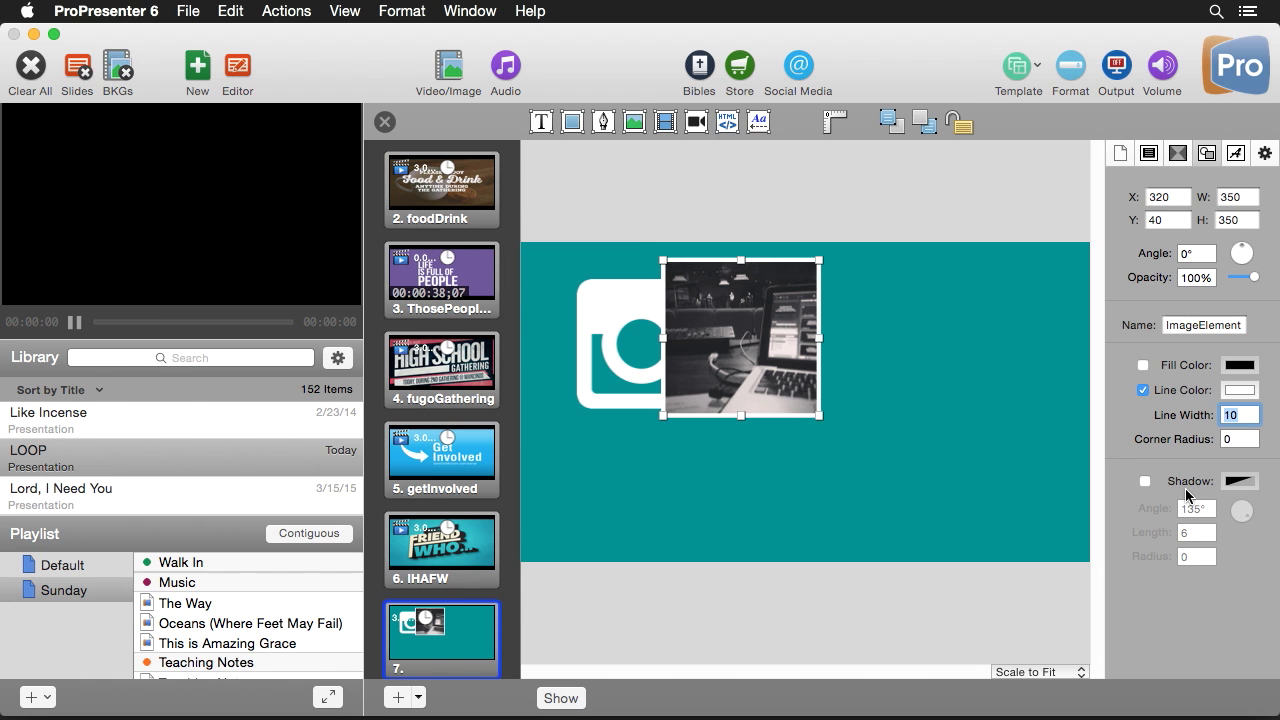
click(1240, 481)
click(1188, 532)
key(super+z)
key(super+z)
key(super+z)
key(super+z)
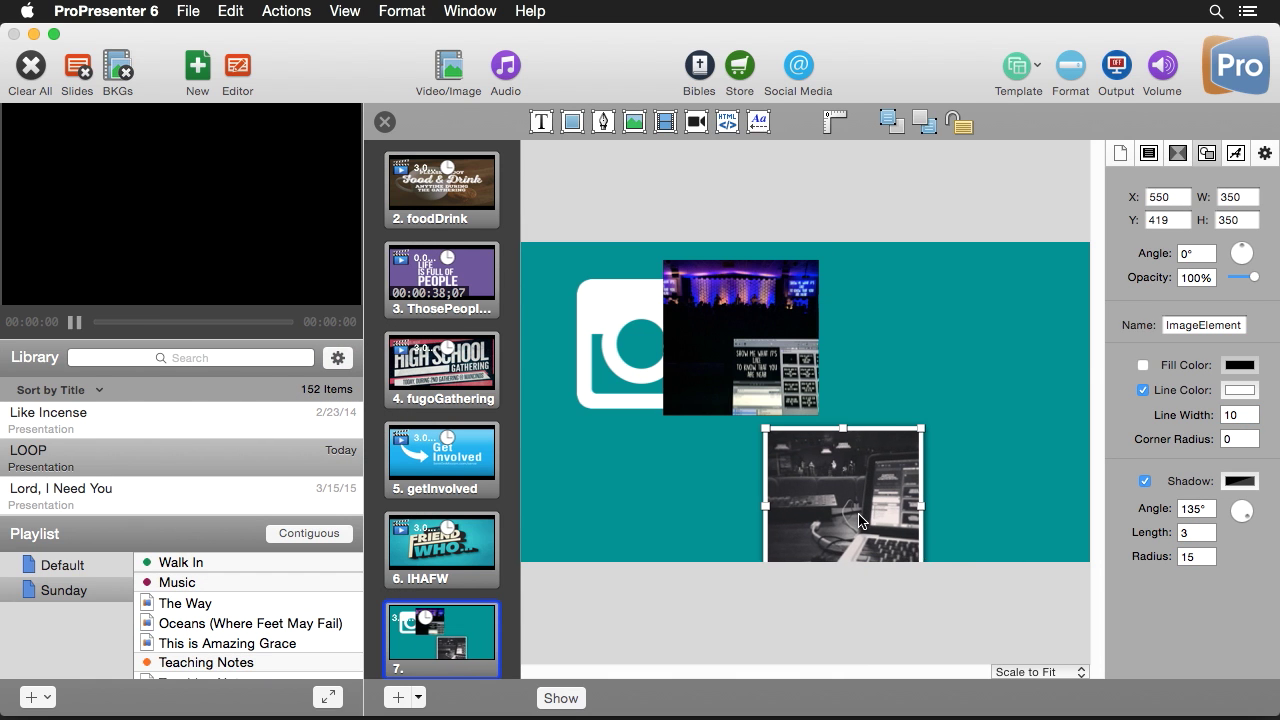
Give the laptop photo a white 10-point border and a drop shadow of 3 and 15.
click(1143, 390)
click(1240, 390)
click(400, 456)
click(1240, 415)
text(10)
click(1145, 481)
click(1188, 532)
text(3)
key(Tab)
text(15)
click(1240, 481)
Tilt the laptop photo by 4 degrees.
click(1197, 253)
text(40)
key(Return)
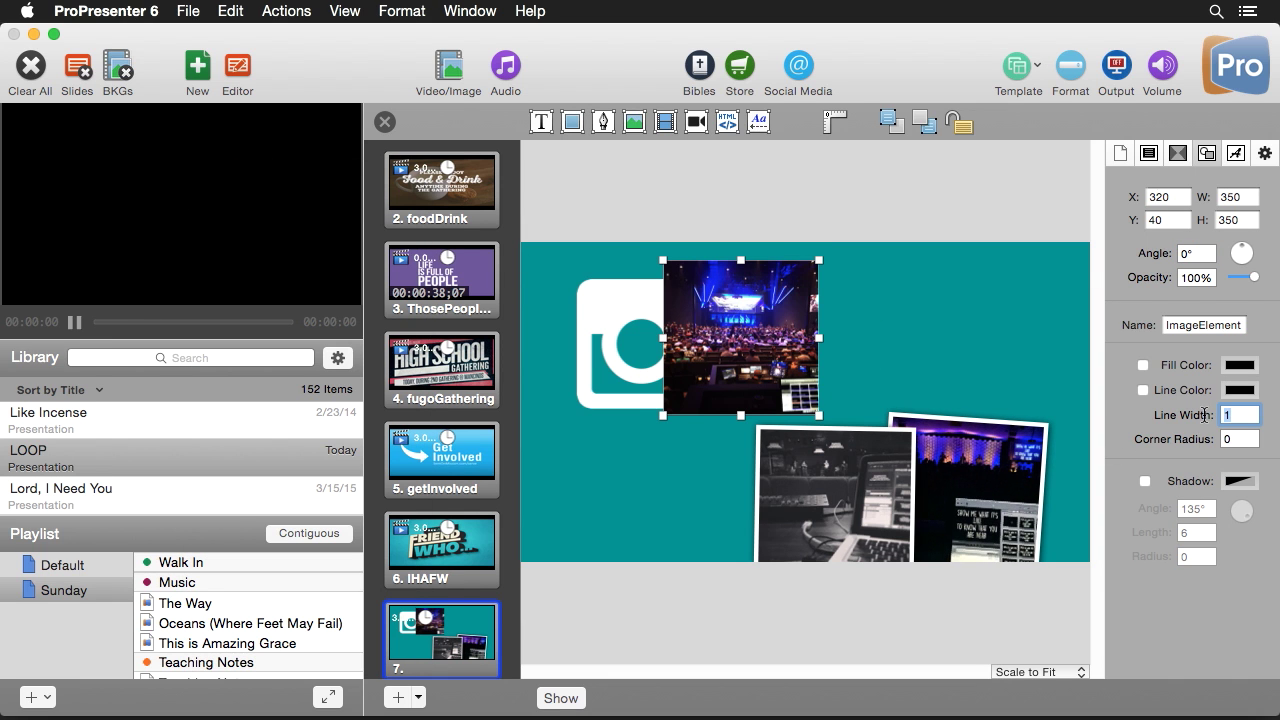
Give the next photo a white border, shadow 3 and 15, 355° rotation, and place it in the bottom row.
click(396, 444)
click(1145, 481)
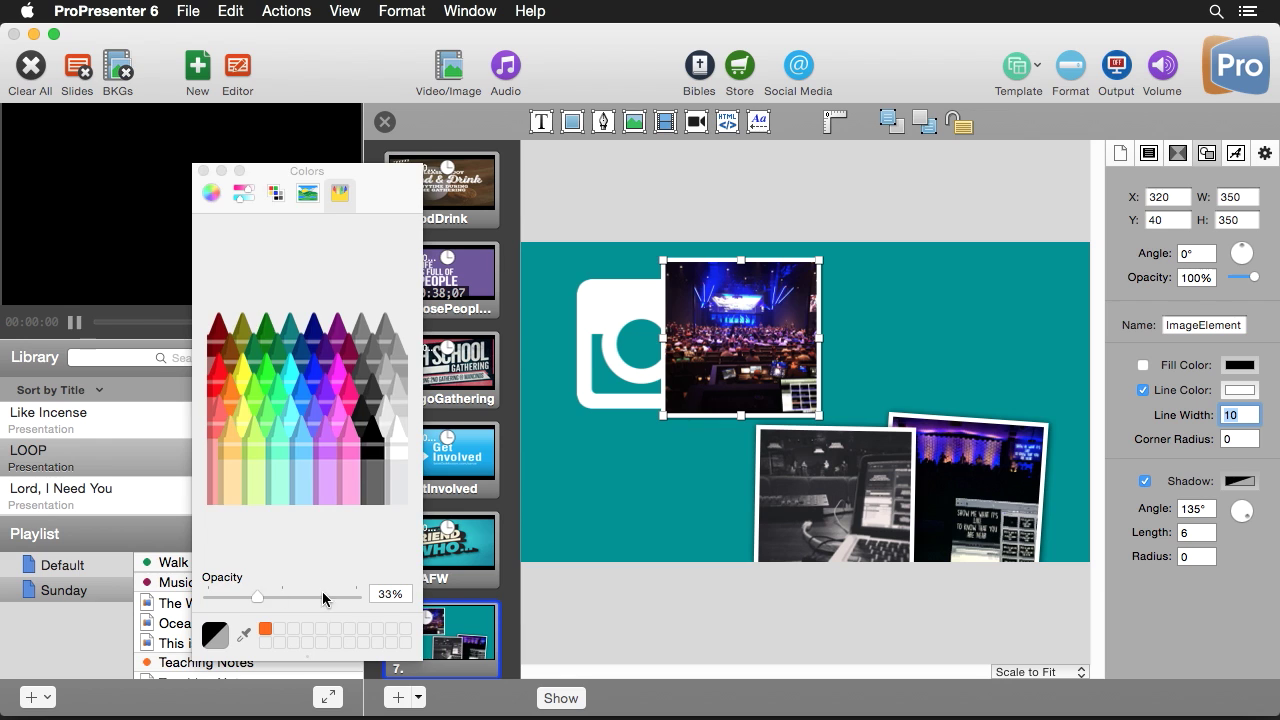
click(1188, 532)
text(3)
key(Tab)
text(15)
click(1197, 253)
text(355)
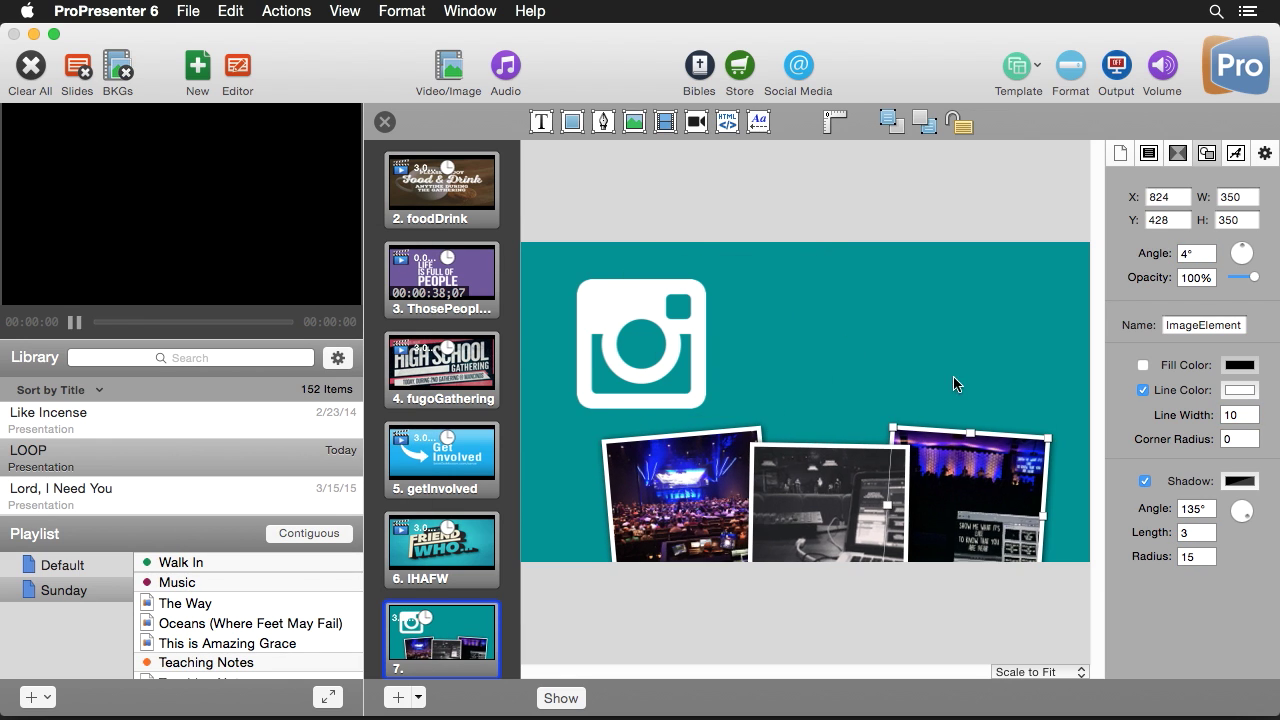
click(957, 392)
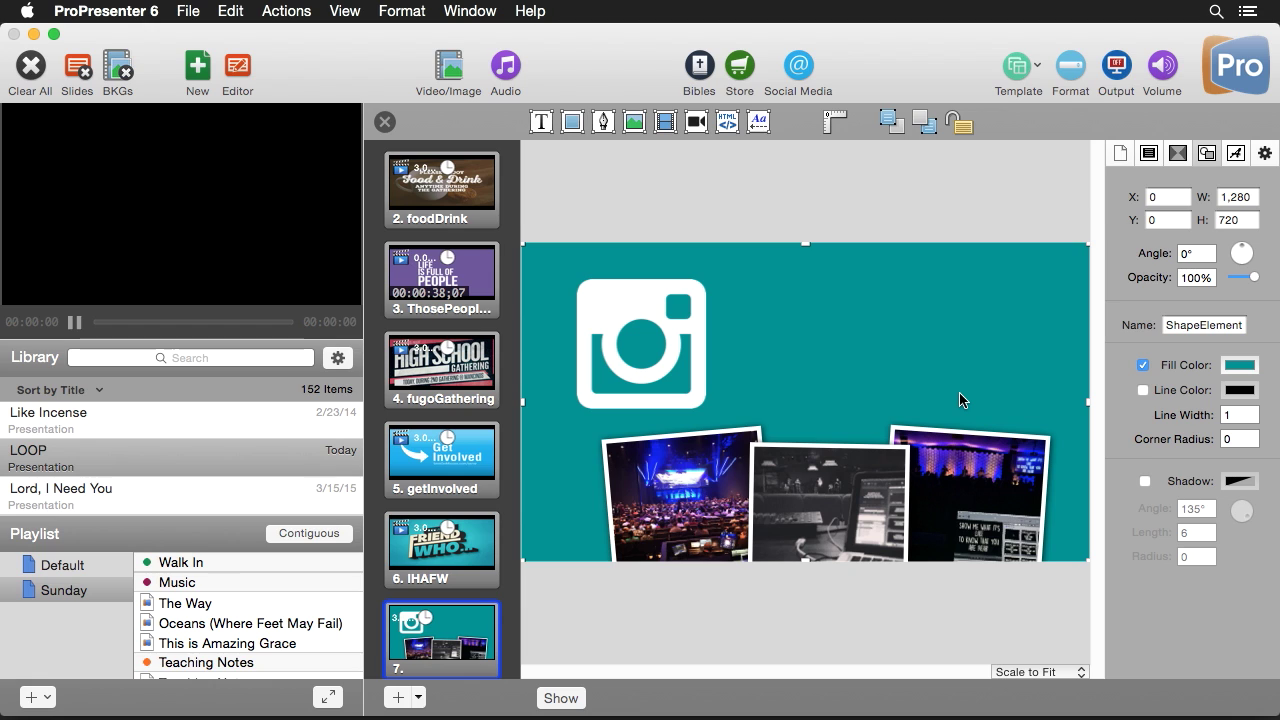
click(540, 121)
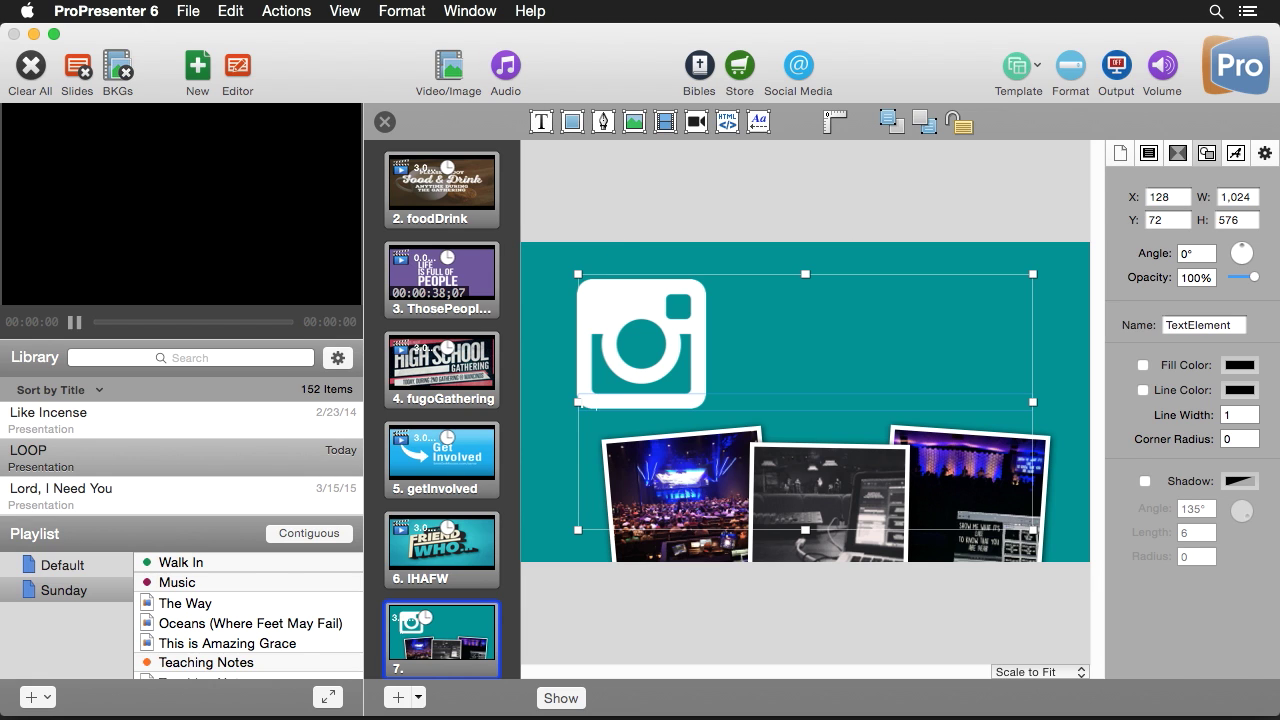
text(Follow us on Instagram)
key(Return)
text(@ProPresenter)
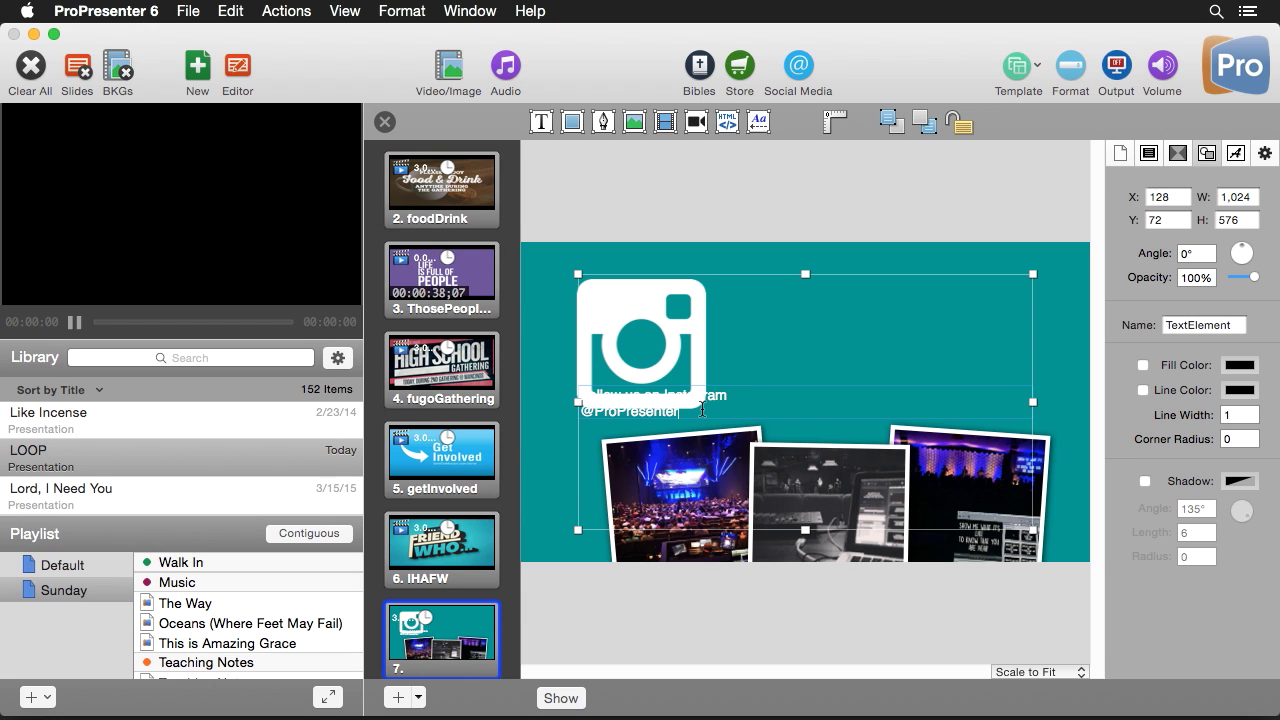
drag(702, 410, 551, 377)
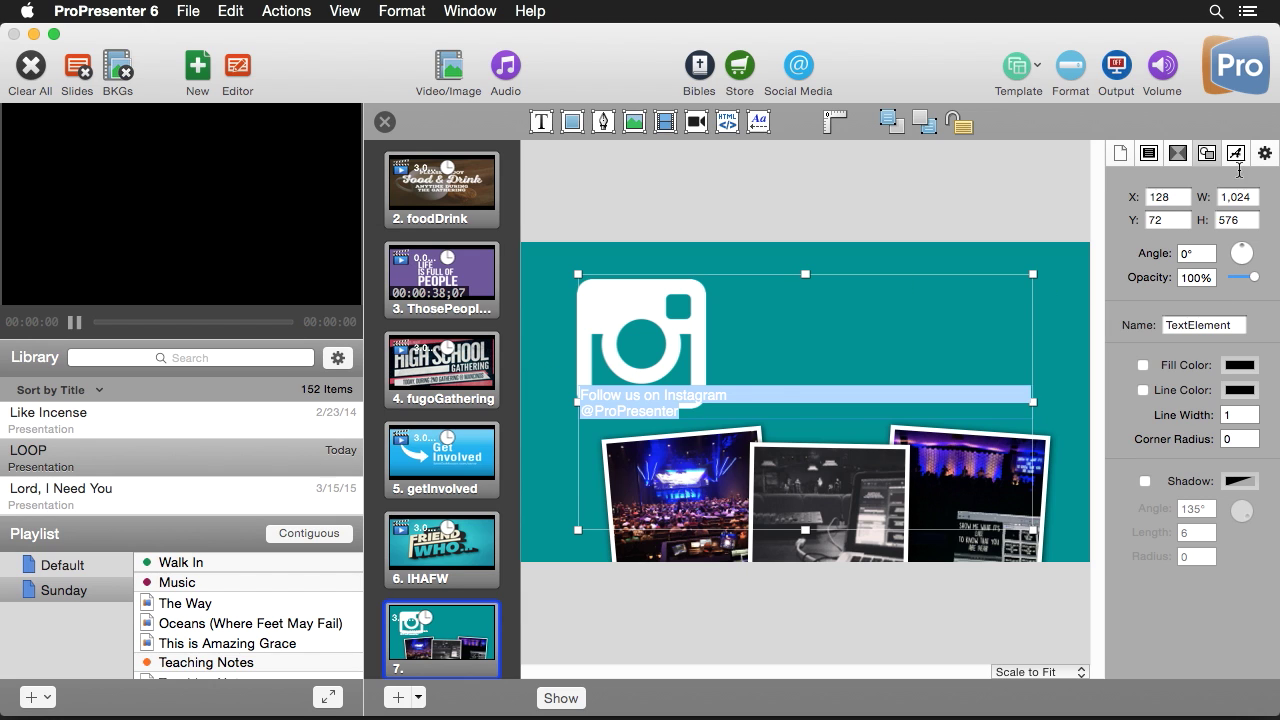
Set the text to size 60 in Klinic Slab Bold Italic.
click(1236, 152)
click(1190, 310)
text(60)
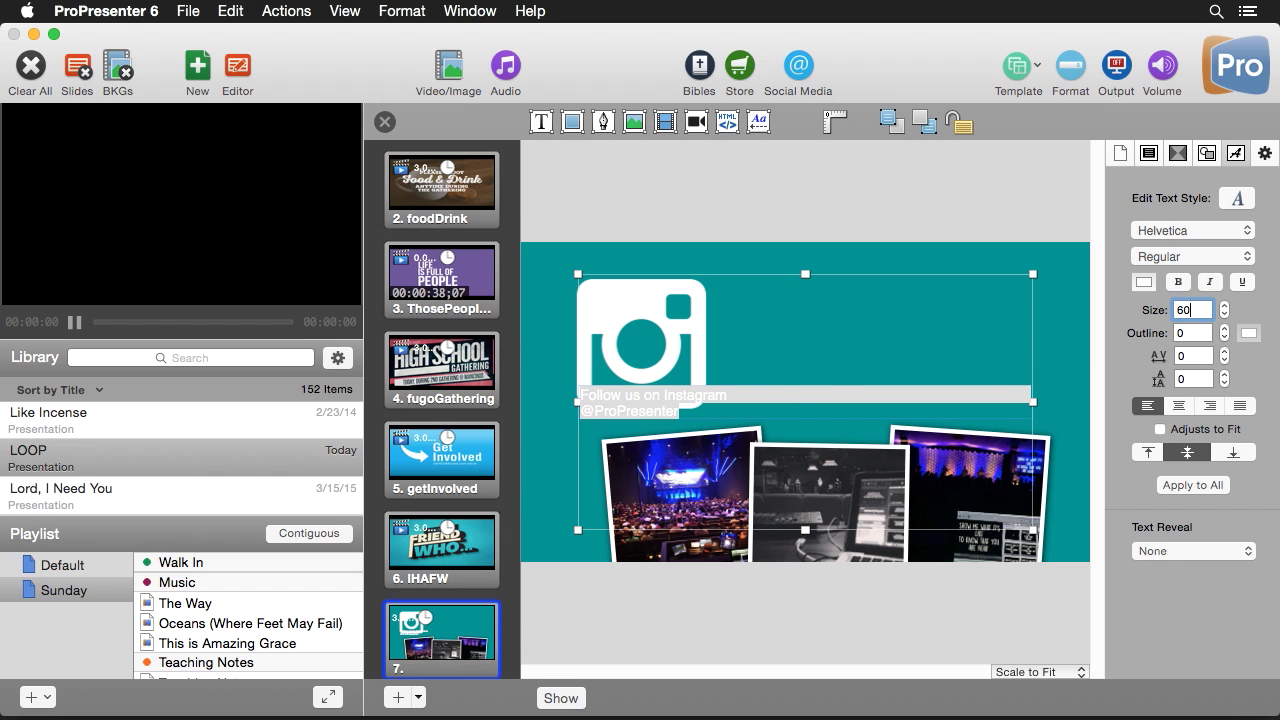
key(Return)
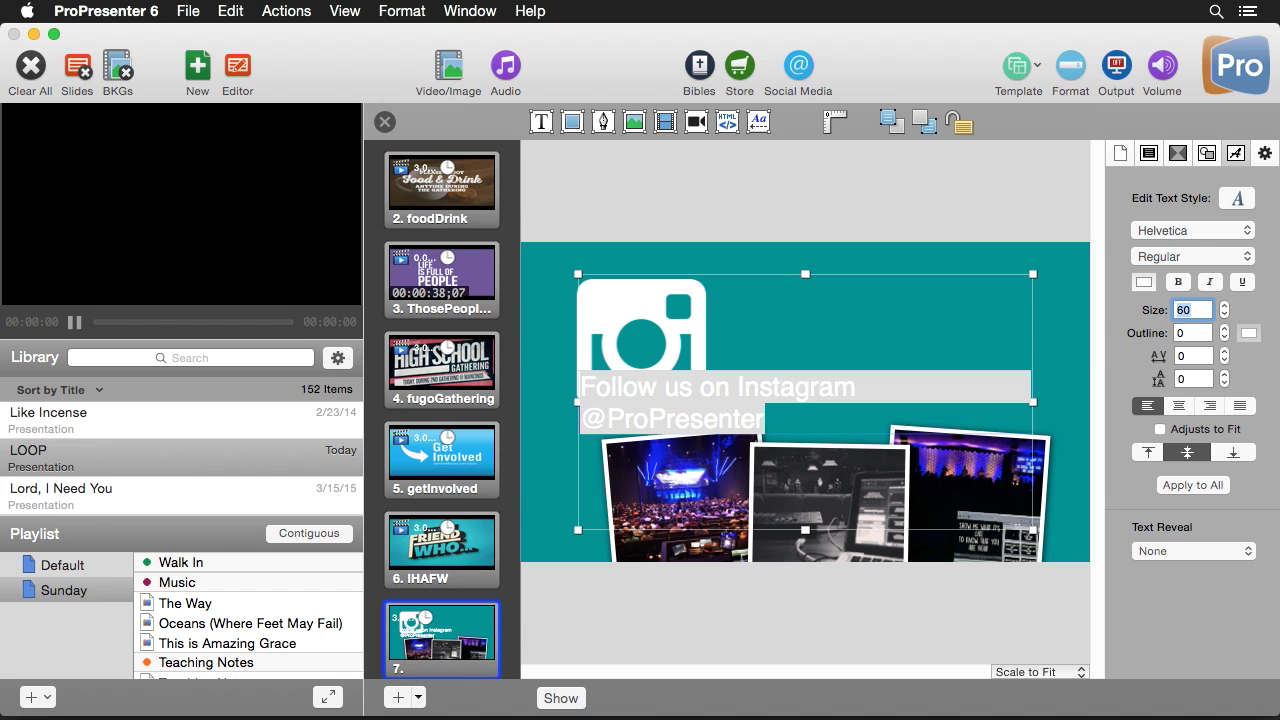
click(1191, 231)
scroll(1174, 189, up, 10)
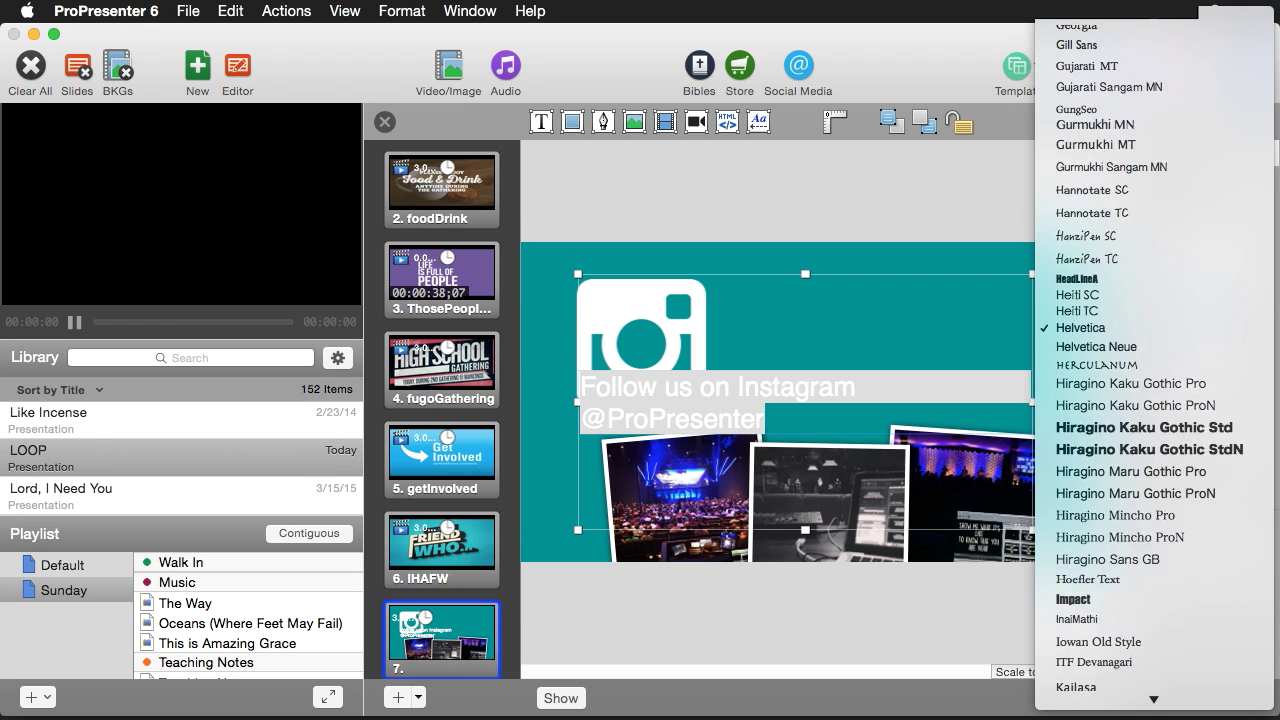
scroll(1150, 200, up, 5)
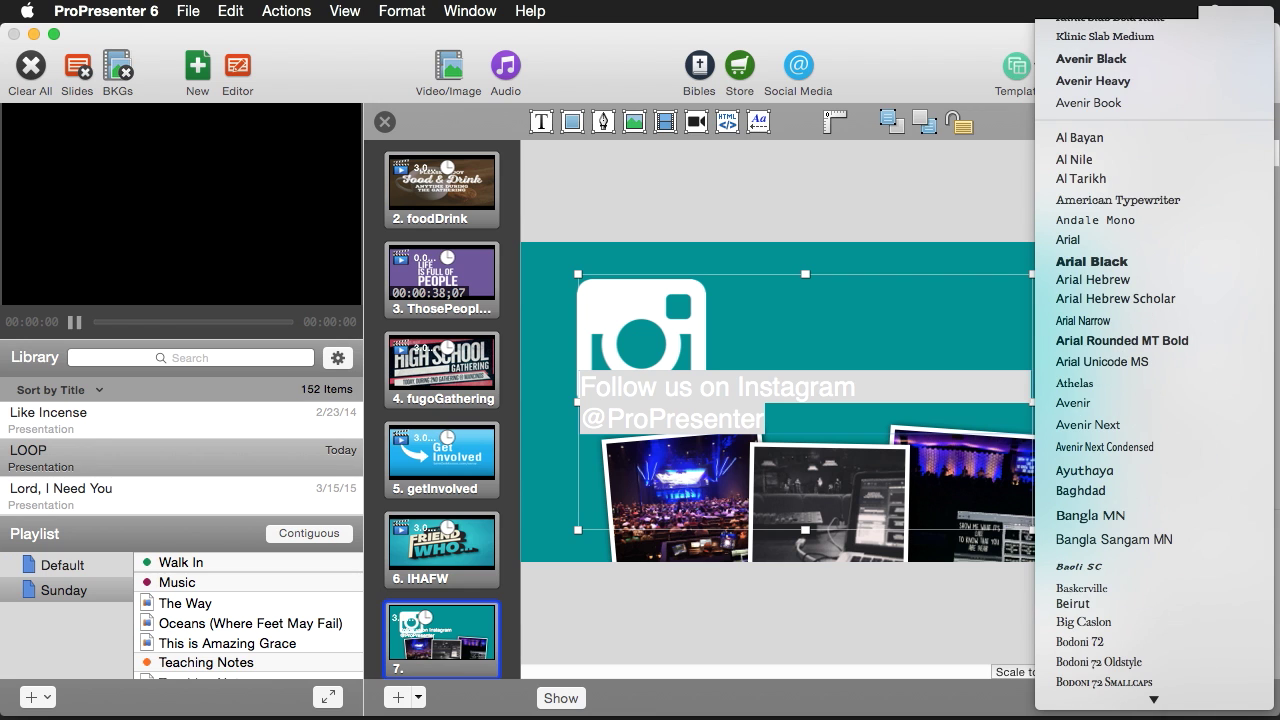
click(1150, 38)
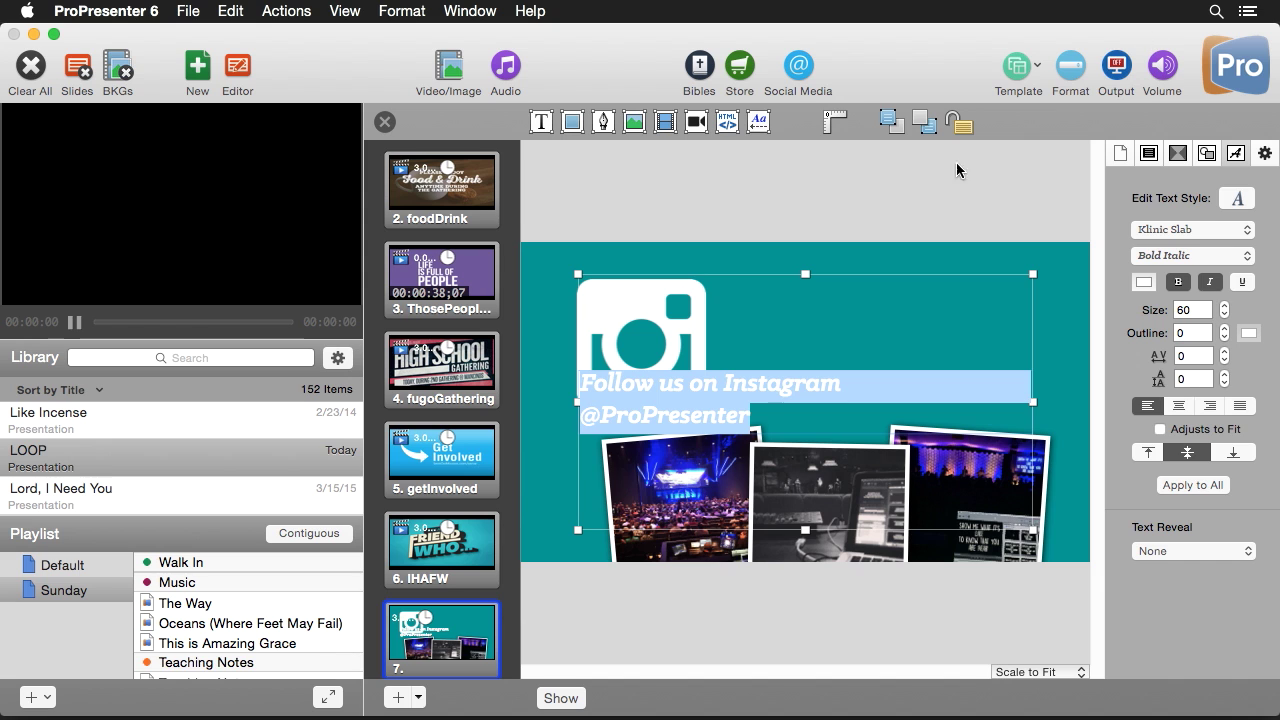
Move the Instagram text box up and right beside the logo.
click(652, 583)
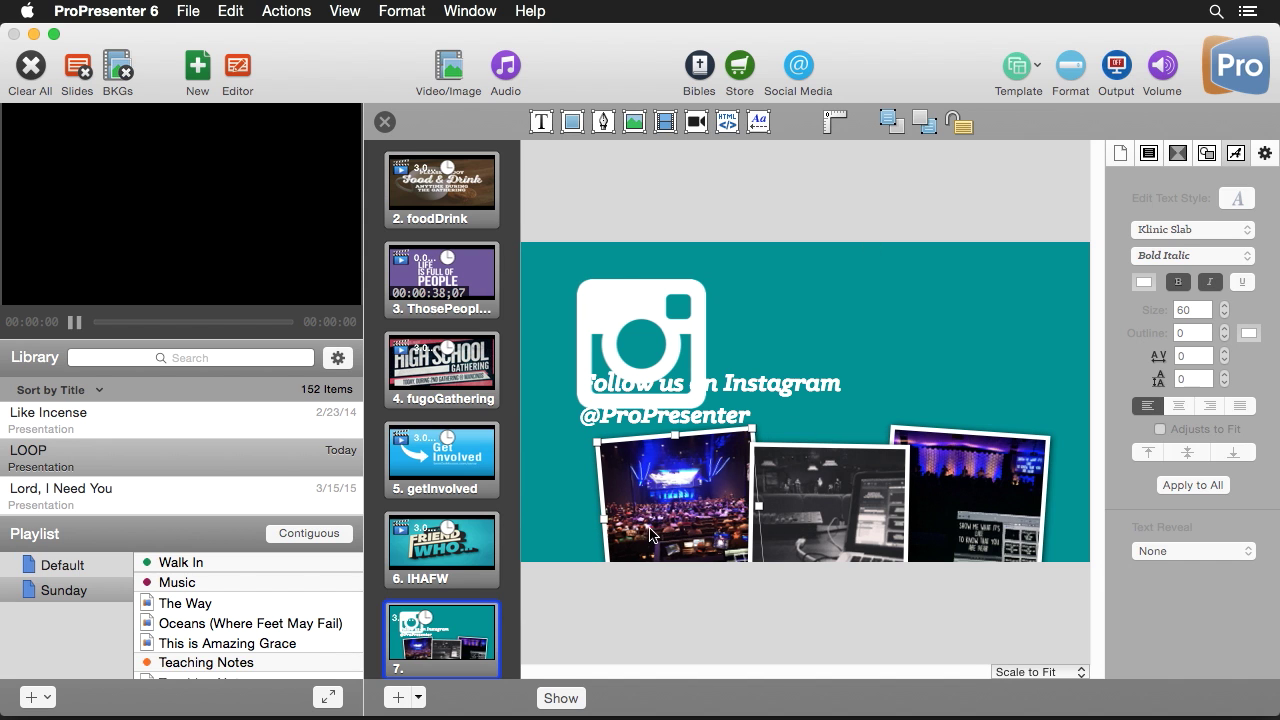
click(681, 390)
drag(681, 390, 840, 350)
Enlarge all the Instagram text to size 80 and nudge the box slightly left.
double_click(850, 356)
double_click(850, 364)
click(950, 375)
drag(950, 375, 742, 318)
double_click(1199, 313)
text(80)
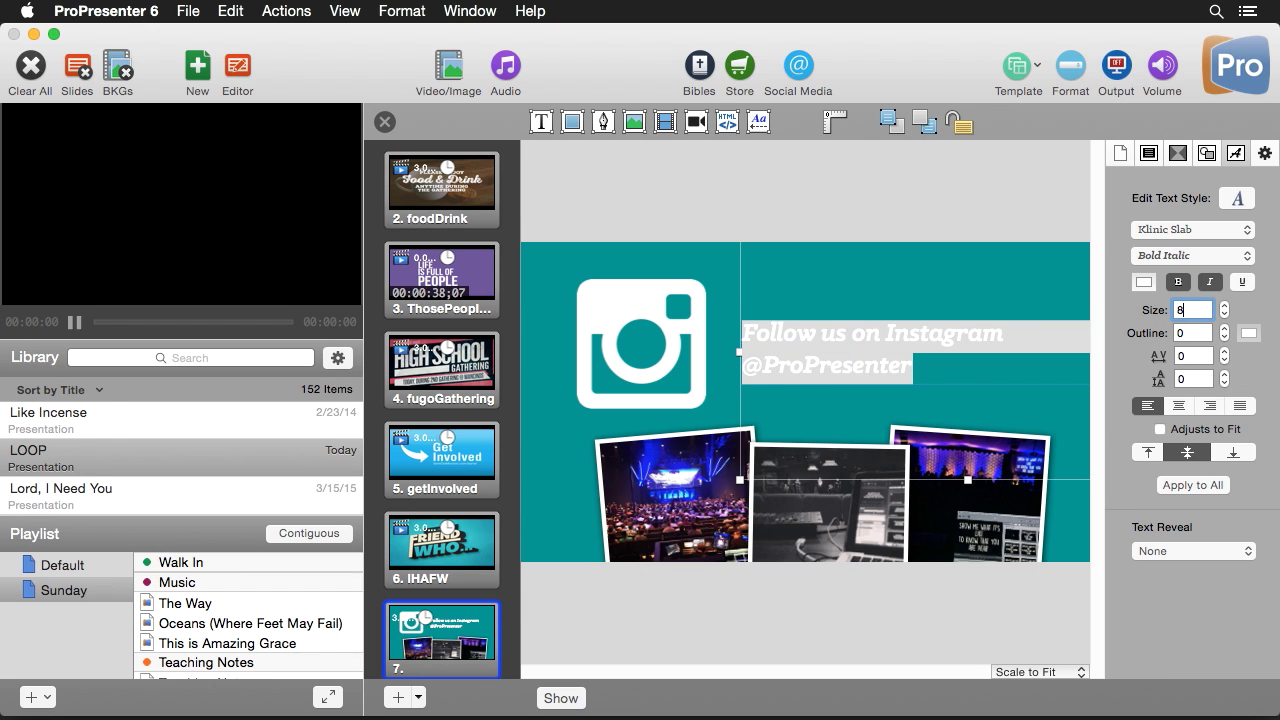
key(Return)
click(977, 581)
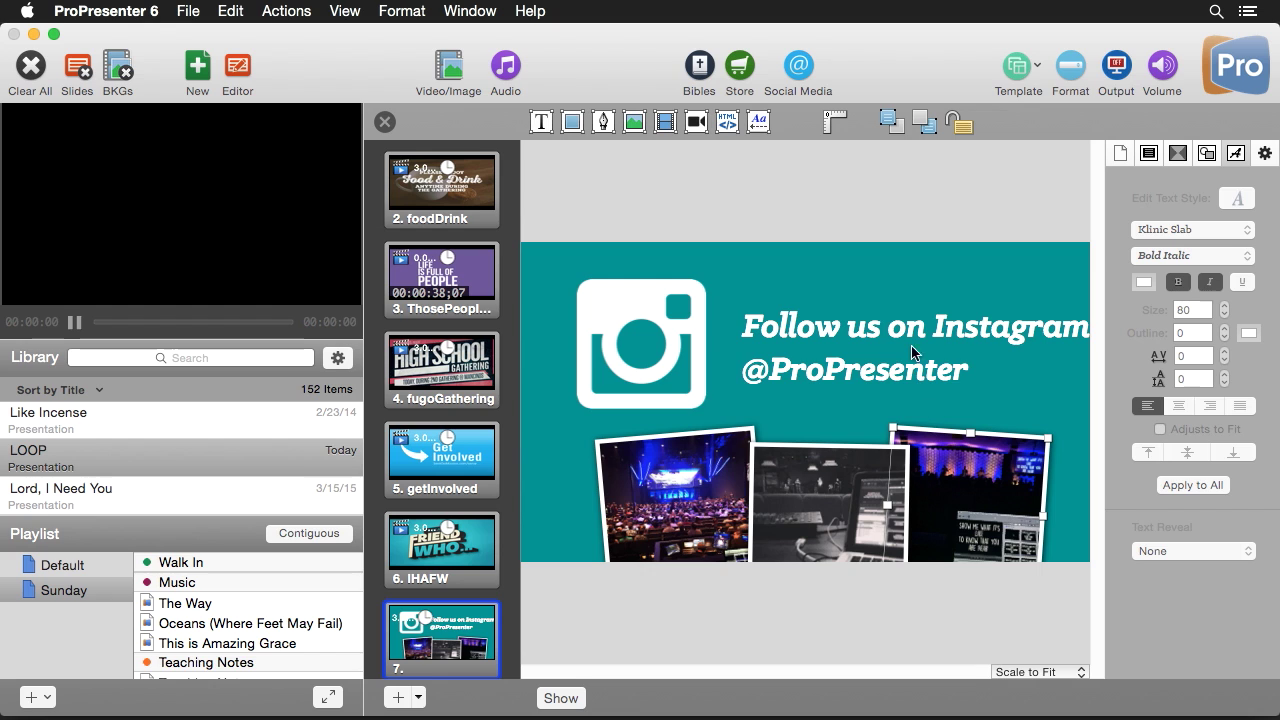
drag(884, 336, 871, 338)
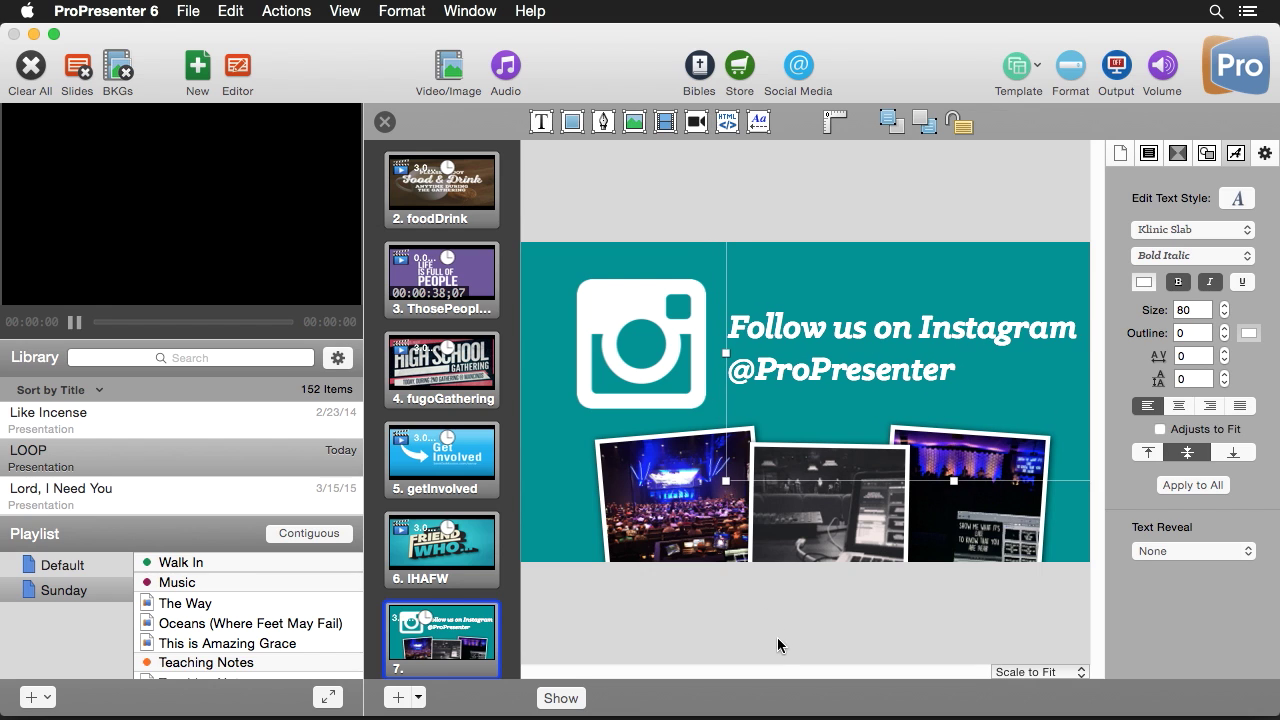
click(801, 624)
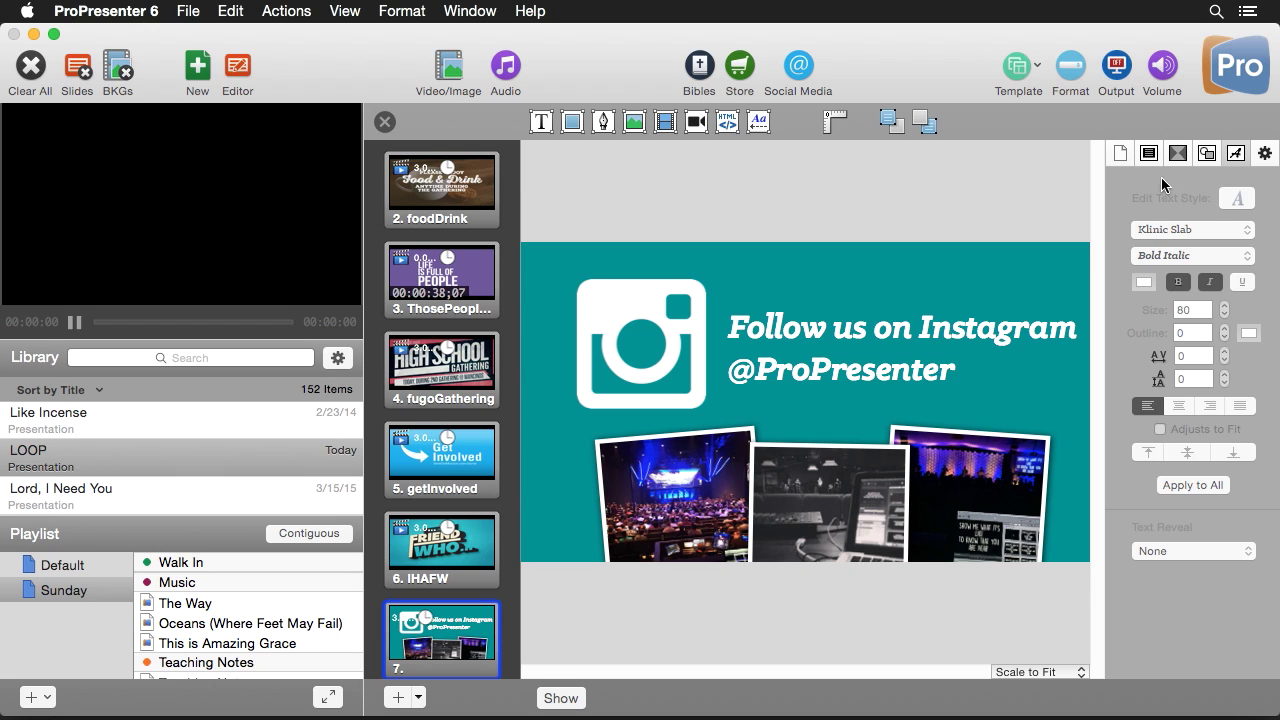
Give the Instagram icon a Push build-in.
click(1178, 155)
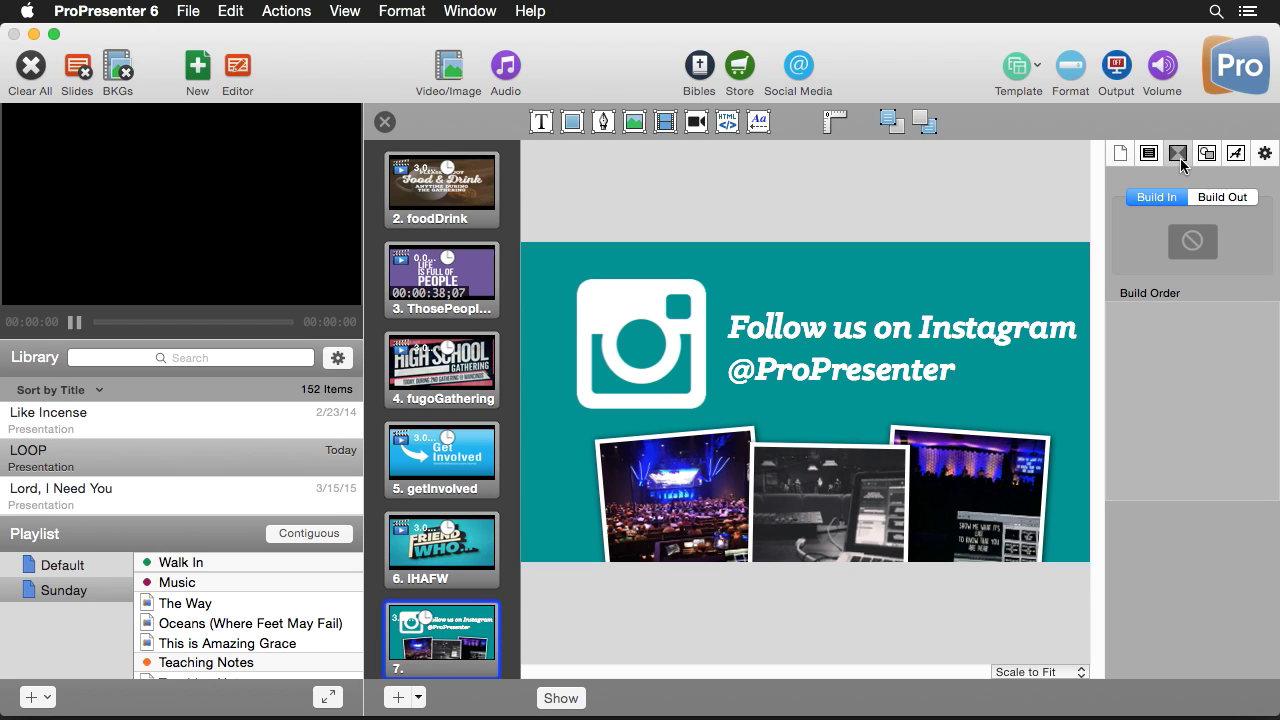
click(654, 330)
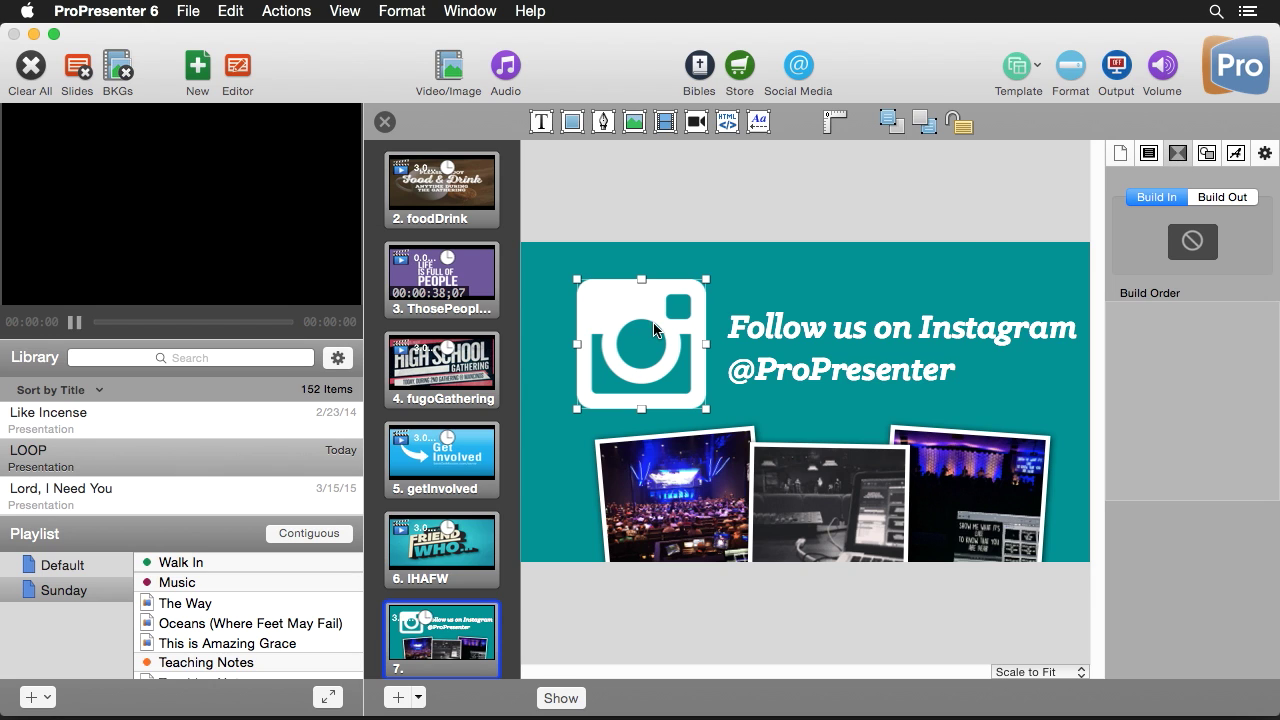
click(1193, 242)
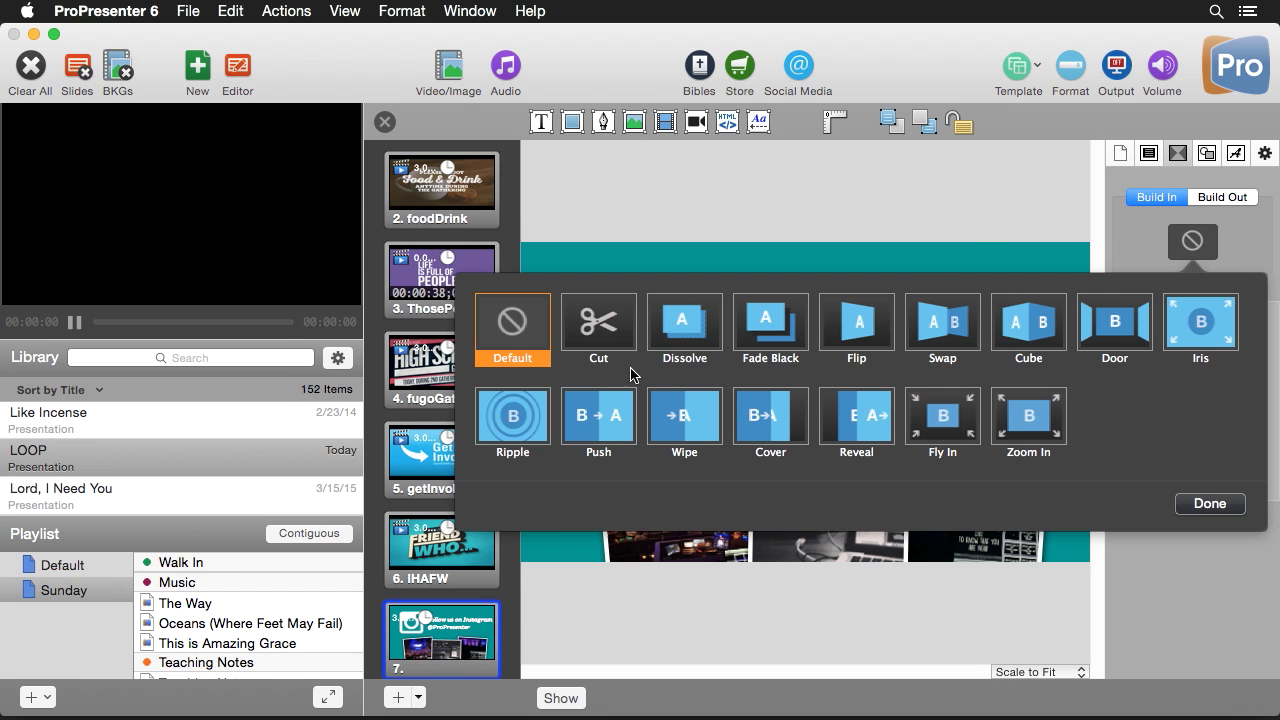
click(598, 418)
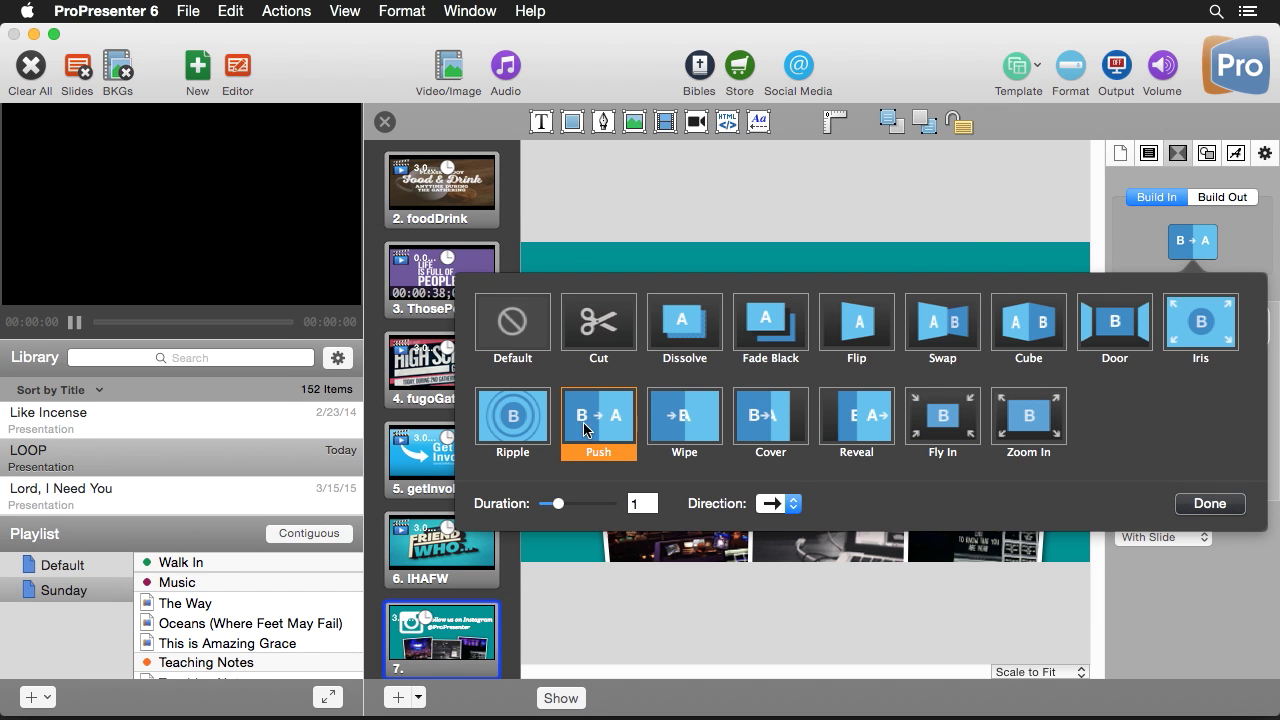
click(1200, 503)
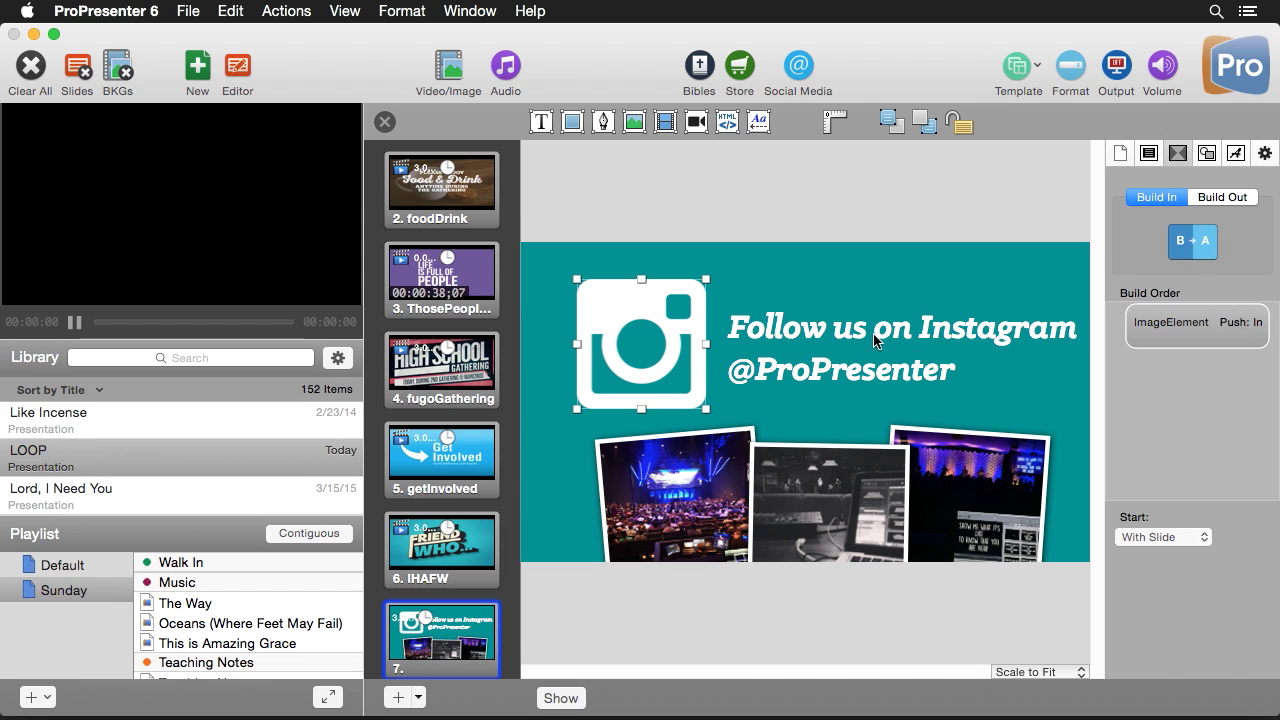
Give the Instagram text a leftward Push build-in.
click(1186, 248)
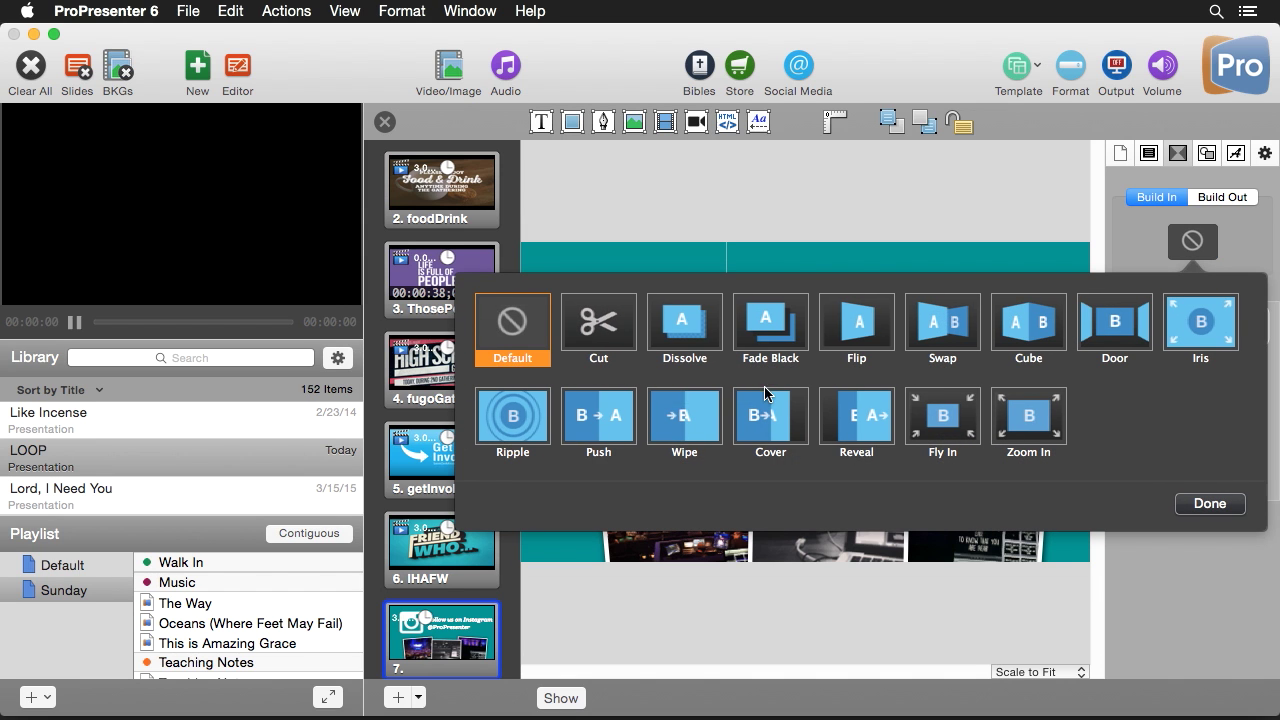
click(612, 430)
click(793, 504)
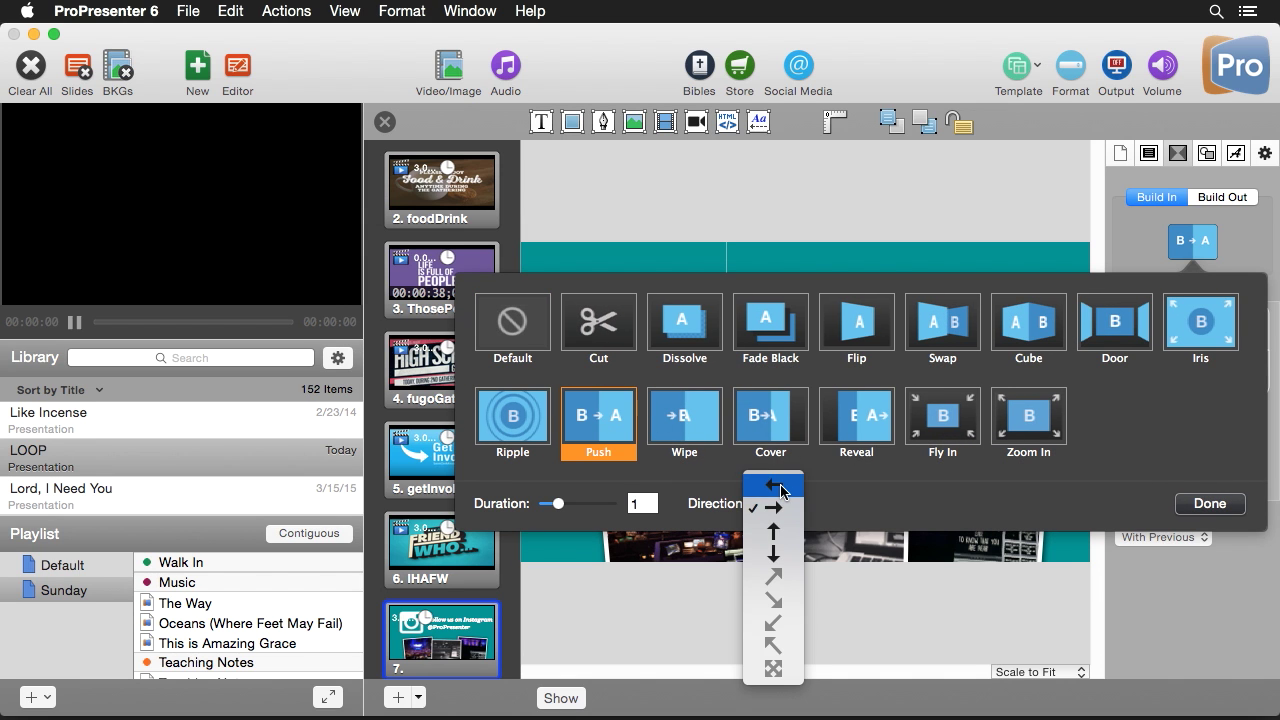
click(782, 492)
click(1224, 510)
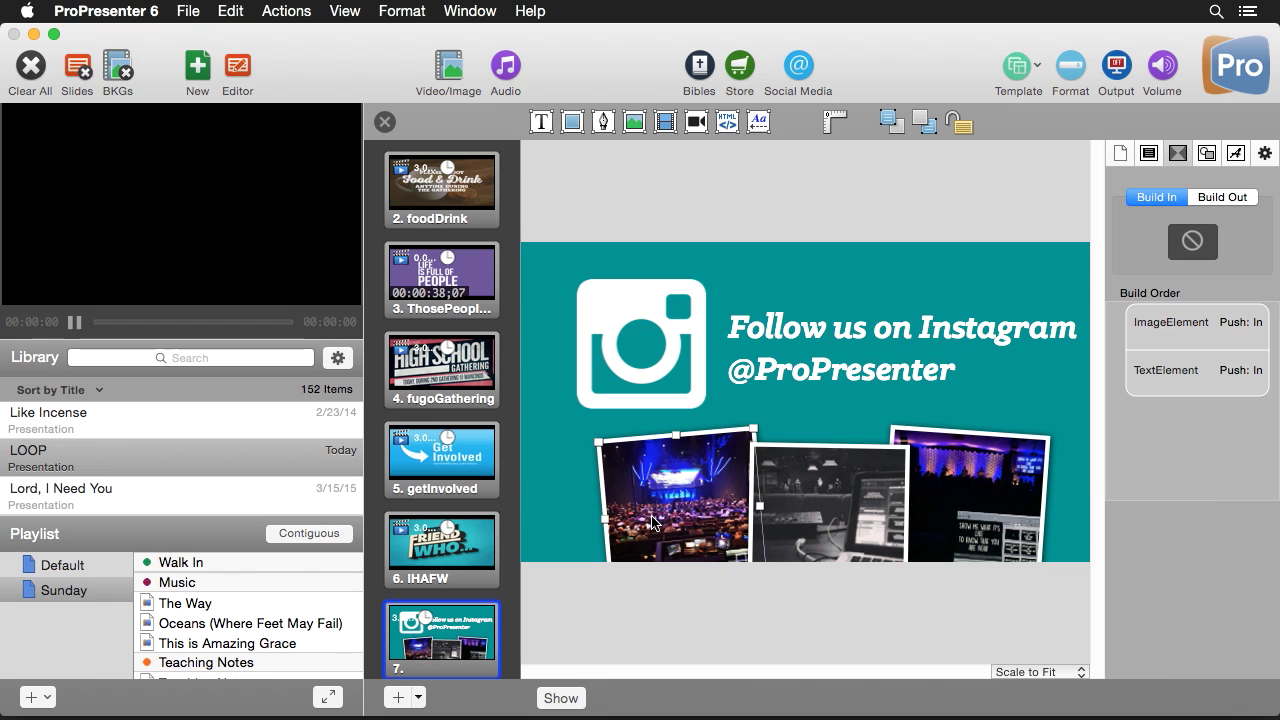
Make the left and middle photos build in with Fly In.
click(1213, 244)
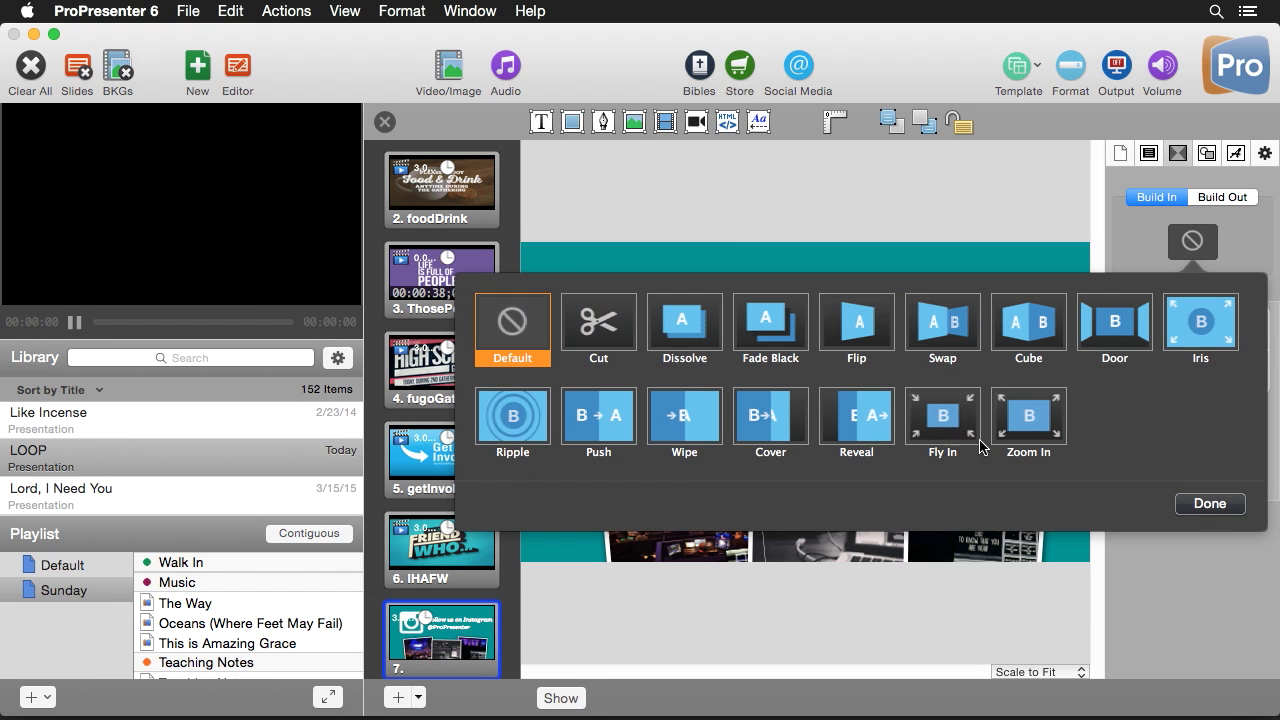
click(936, 412)
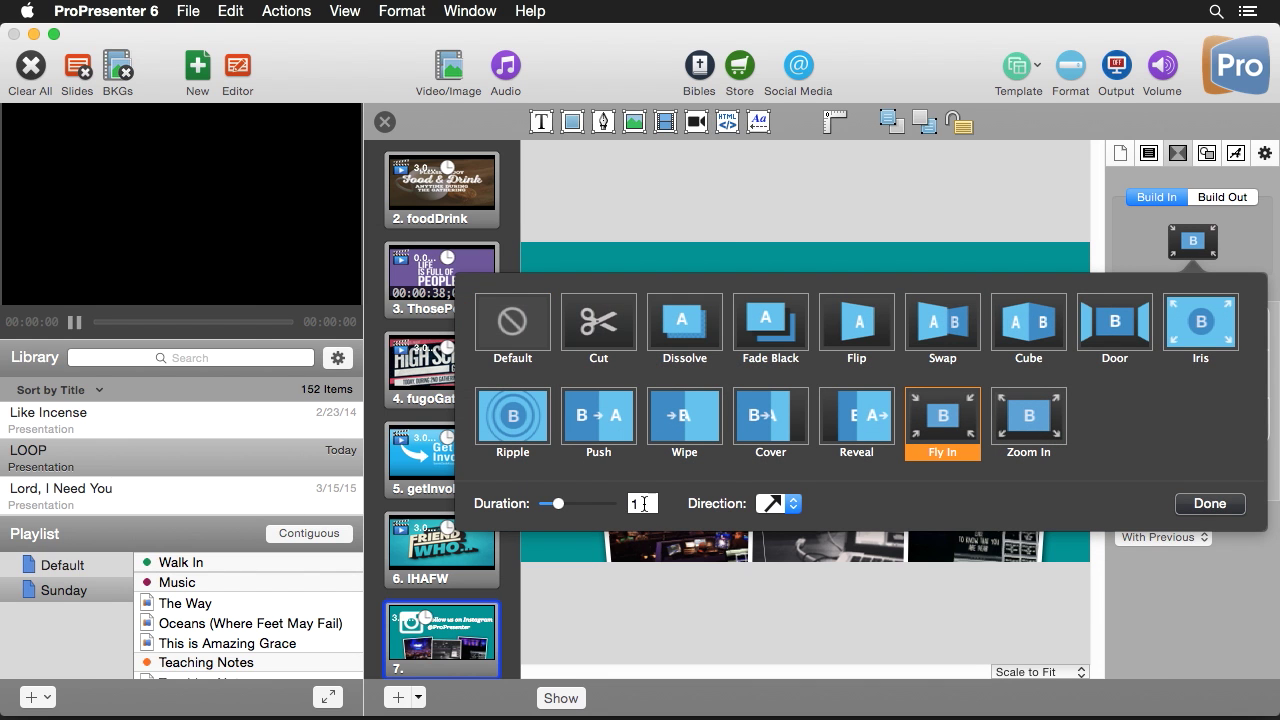
click(1200, 505)
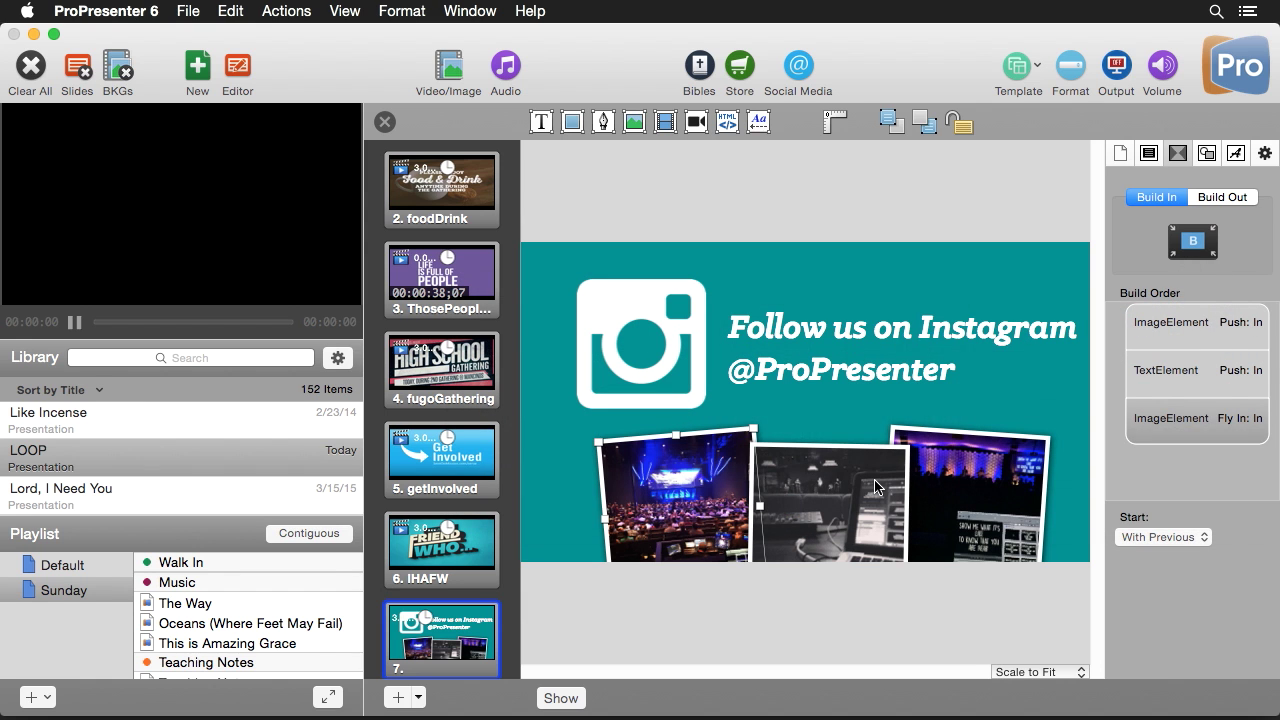
click(875, 480)
click(1192, 241)
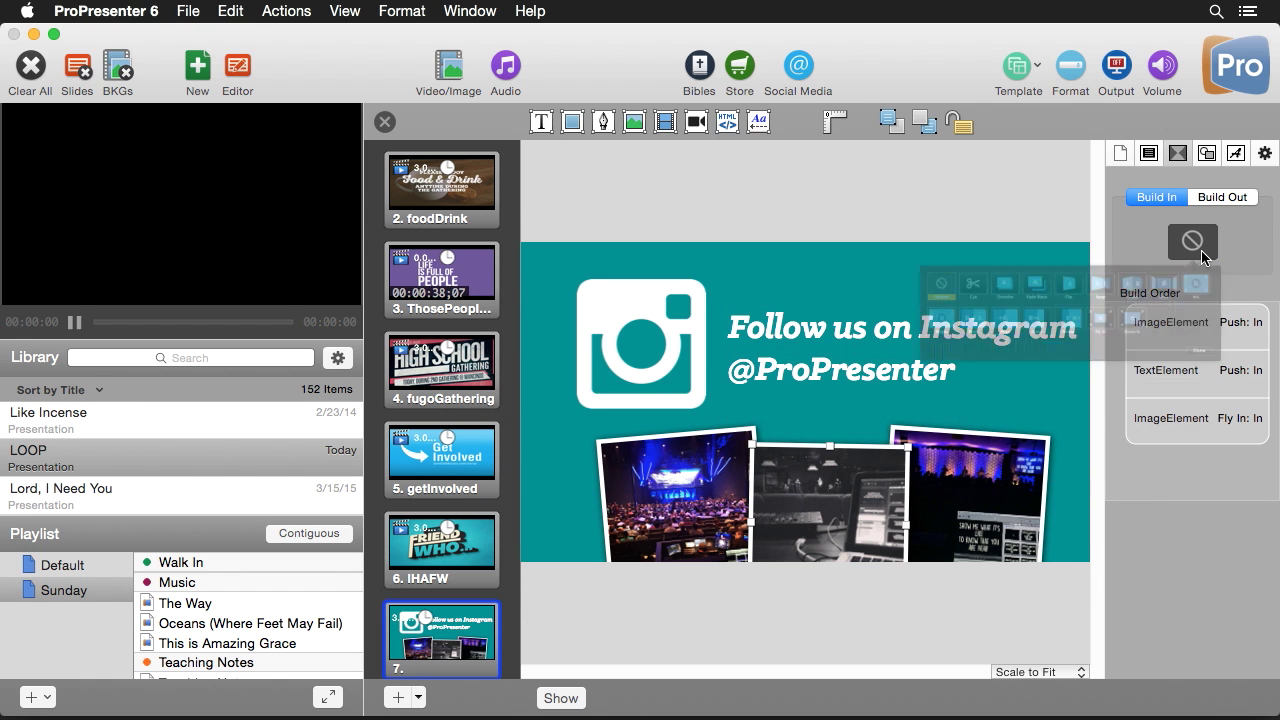
click(955, 432)
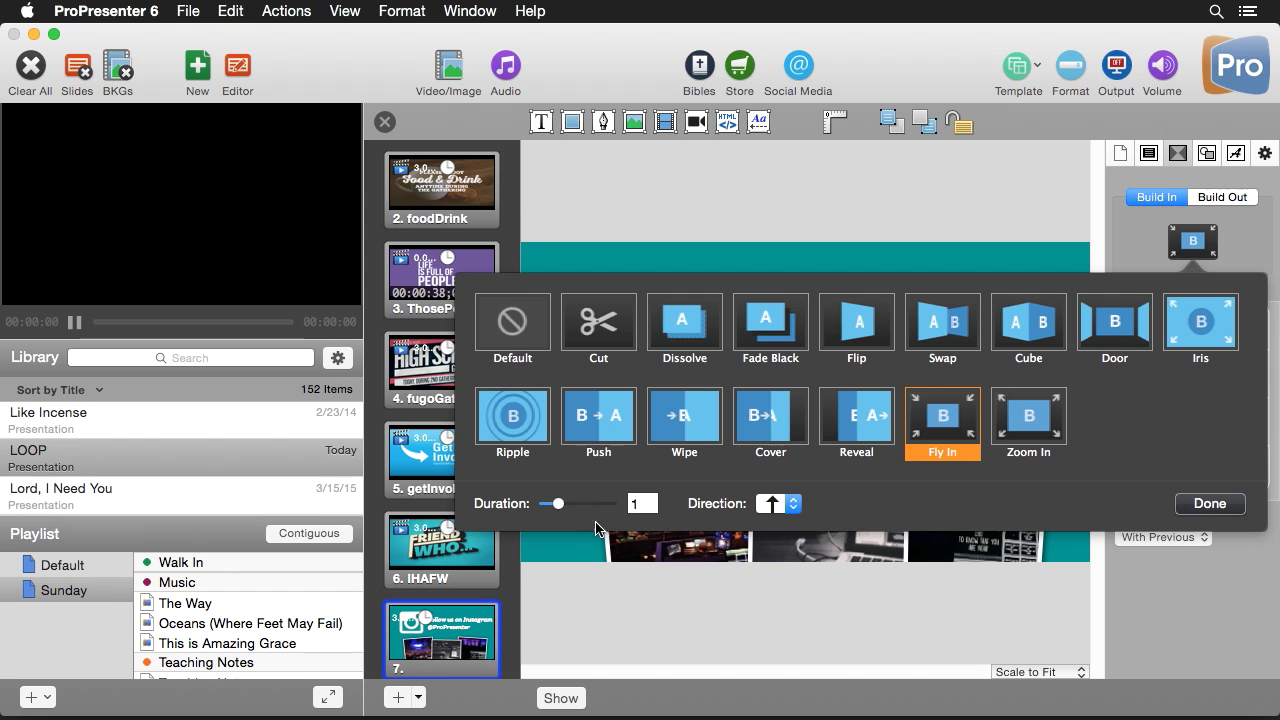
double_click(632, 503)
click(1206, 506)
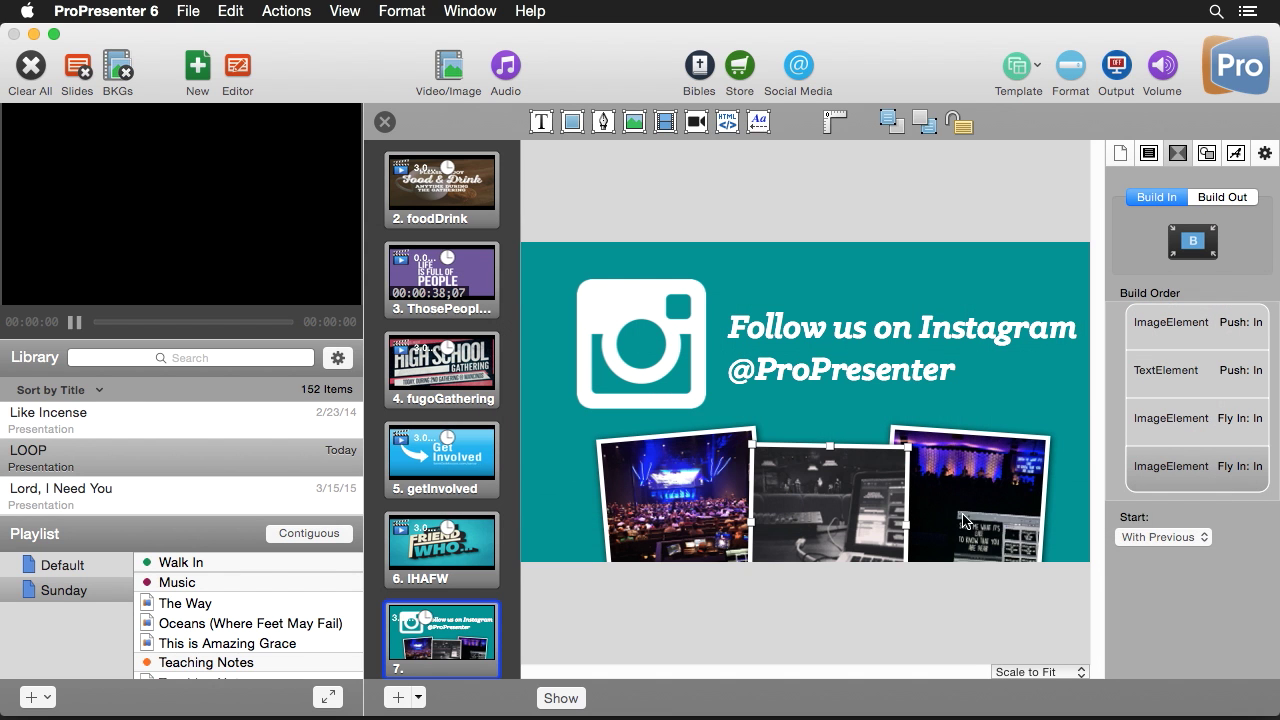
Make the right photo fly in from the up-left over 2 seconds.
click(1018, 503)
click(1205, 250)
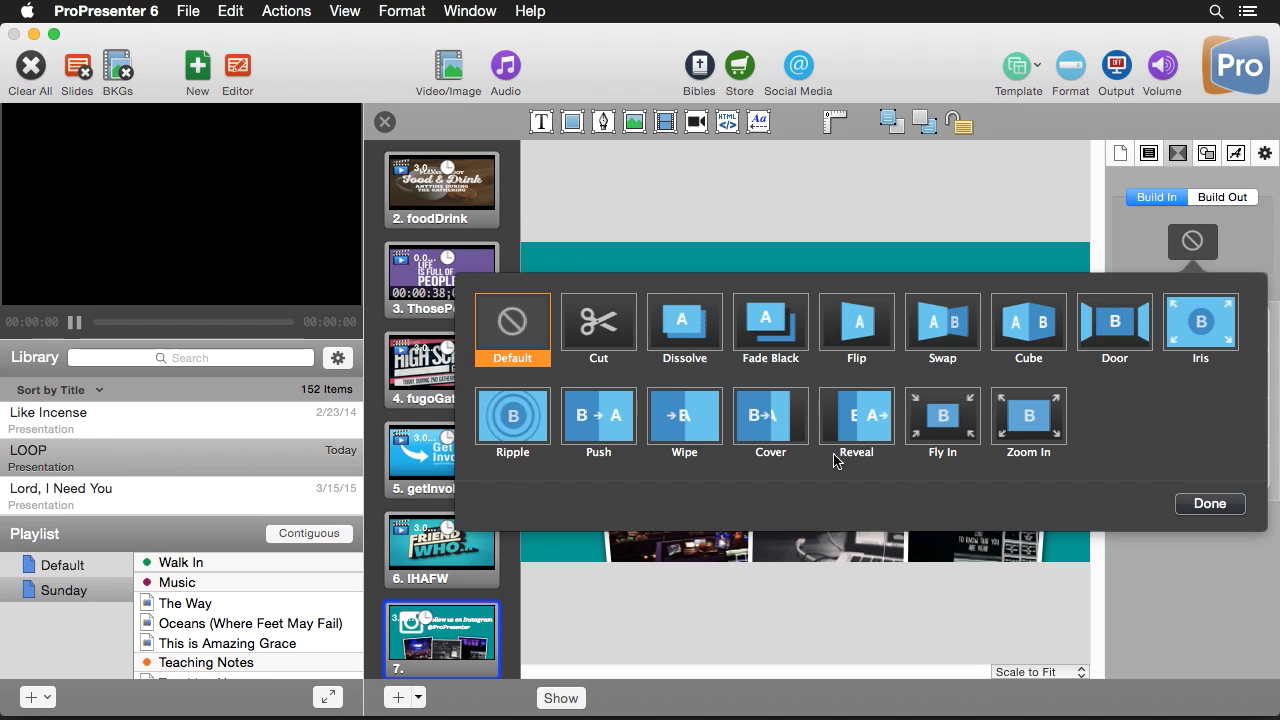
click(963, 431)
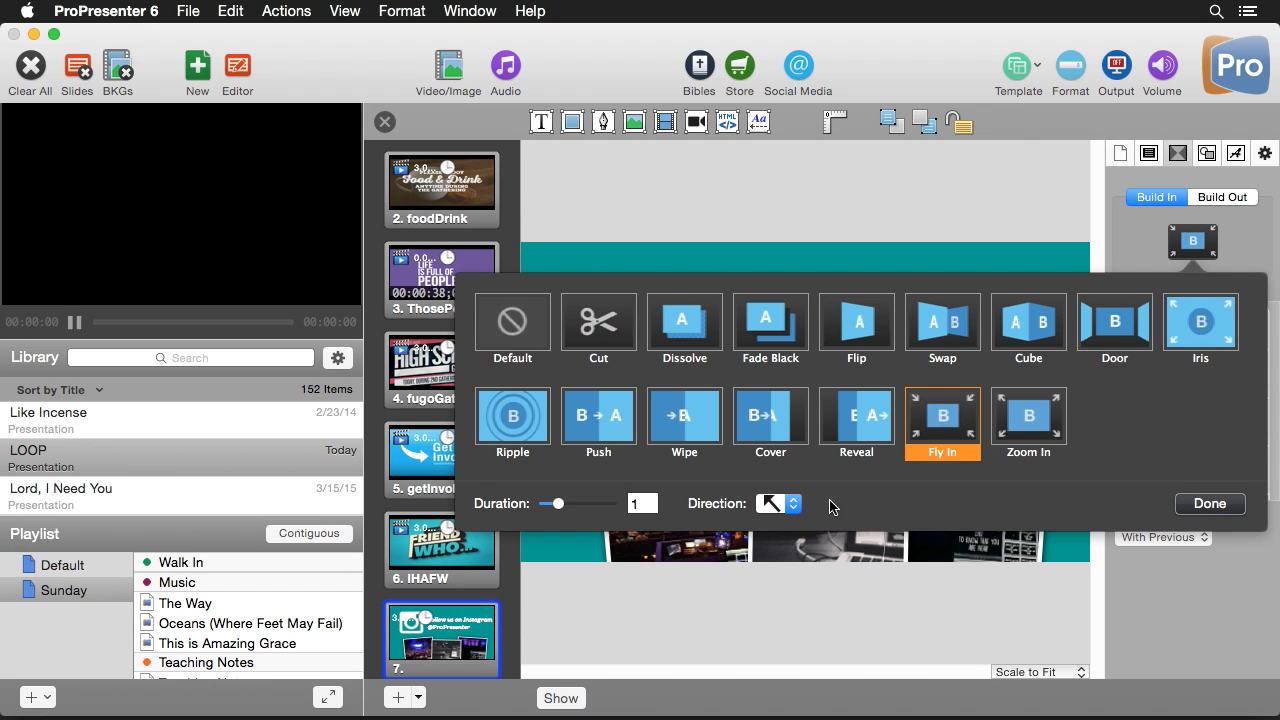
click(774, 505)
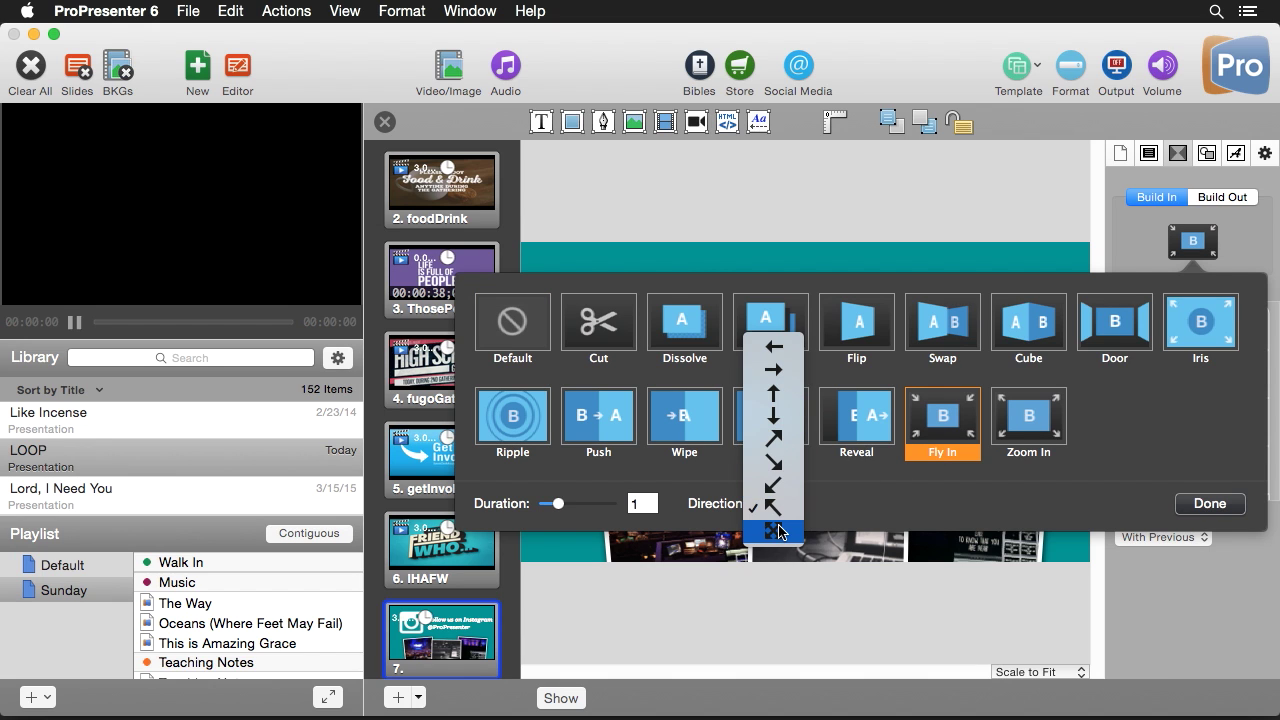
click(776, 507)
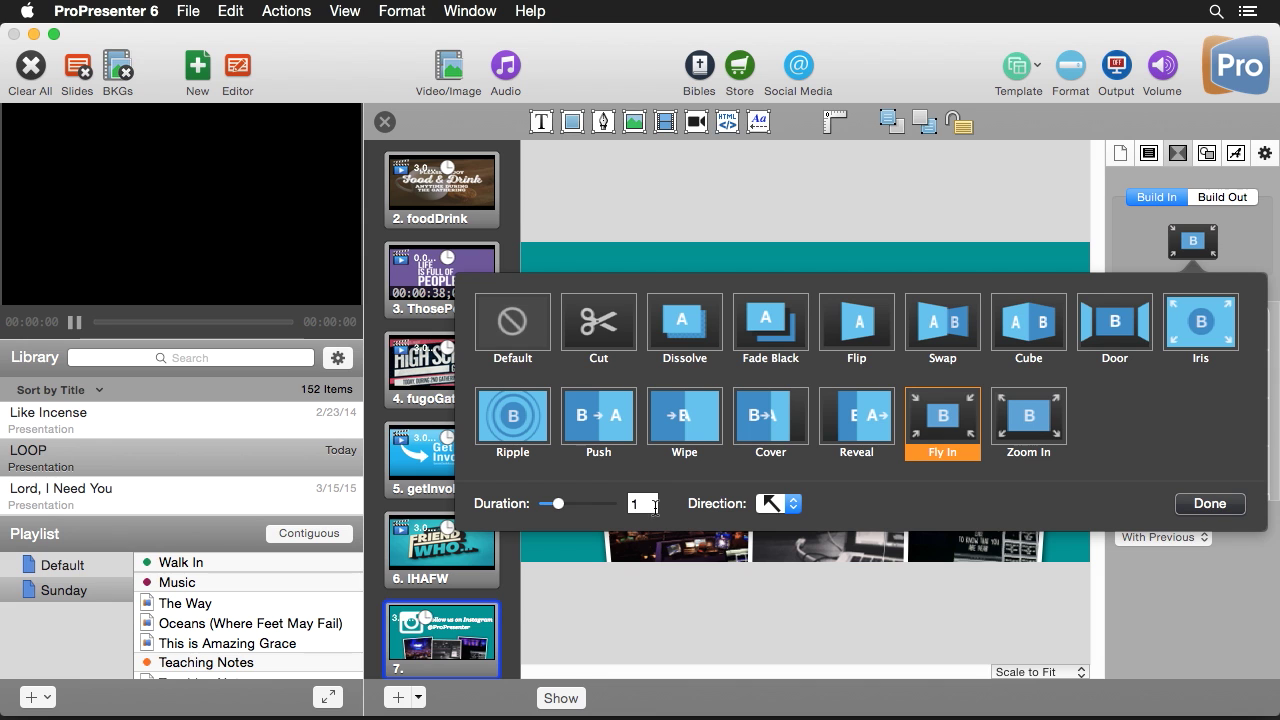
text(2)
click(1218, 505)
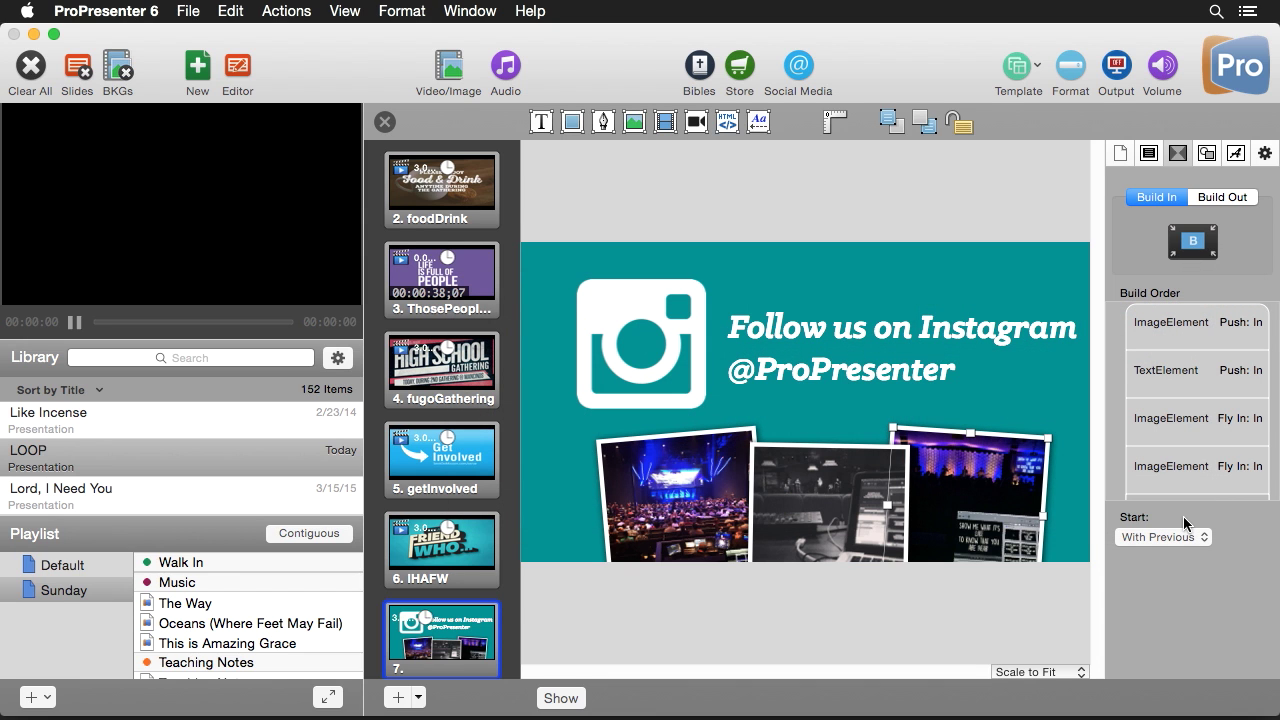
click(1199, 326)
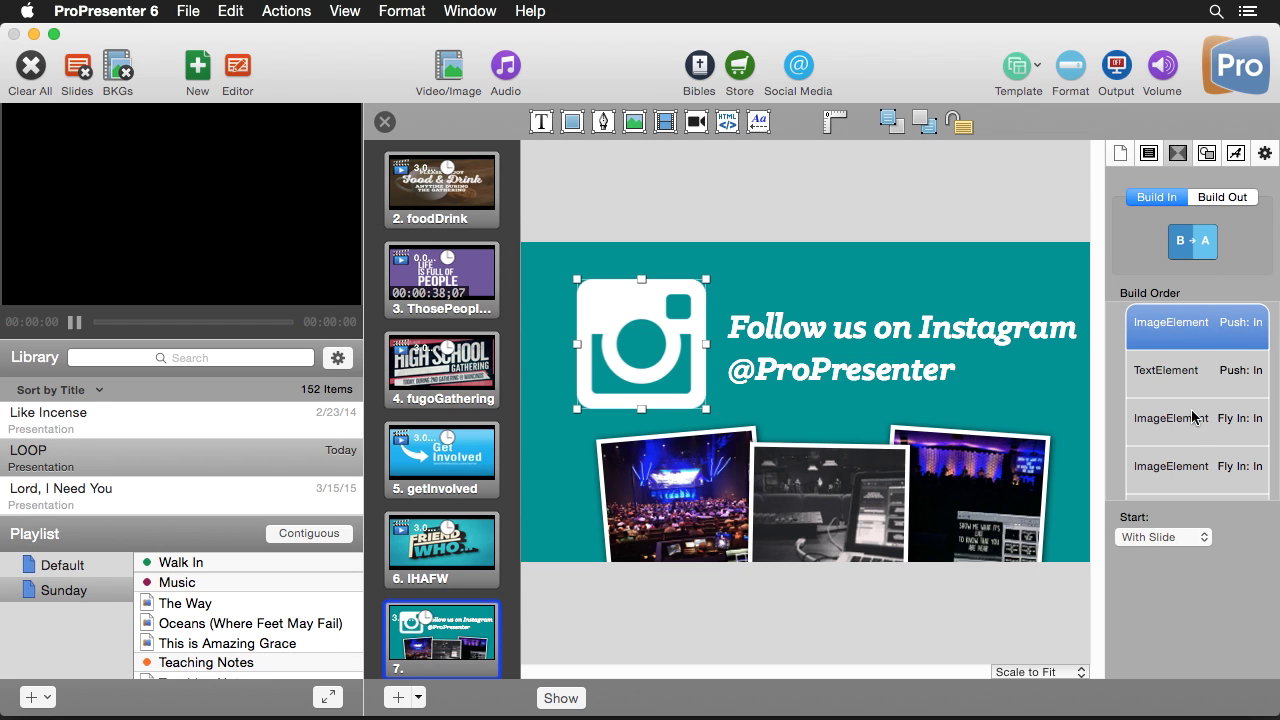
Set the middle photo's build to start After Delay.
scroll(1192, 420, down, 2)
click(1187, 540)
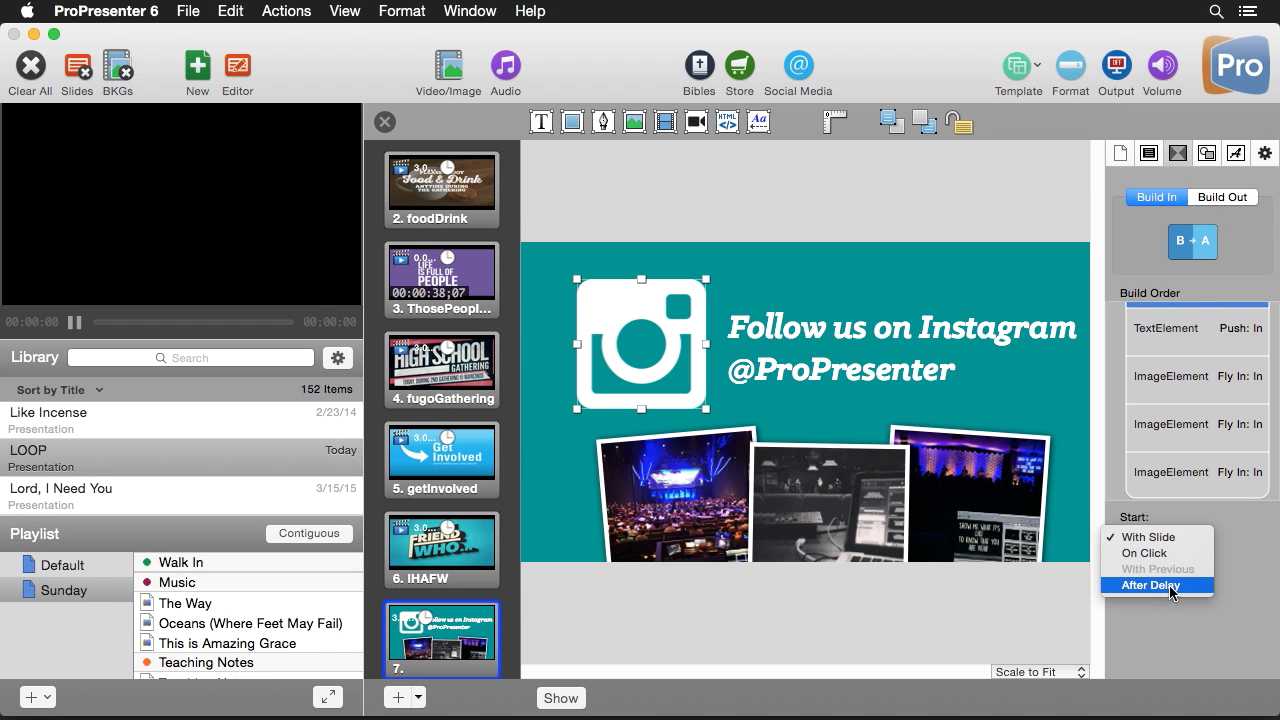
click(1249, 509)
click(1222, 482)
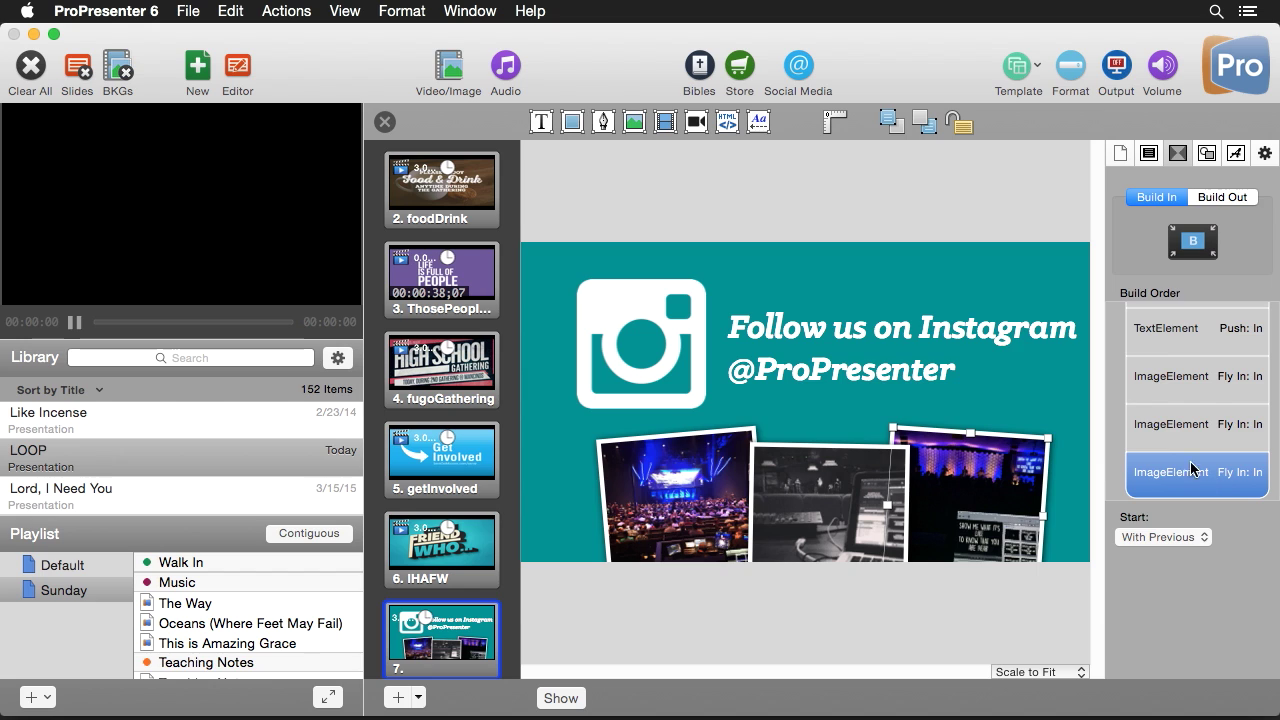
click(865, 490)
click(1175, 550)
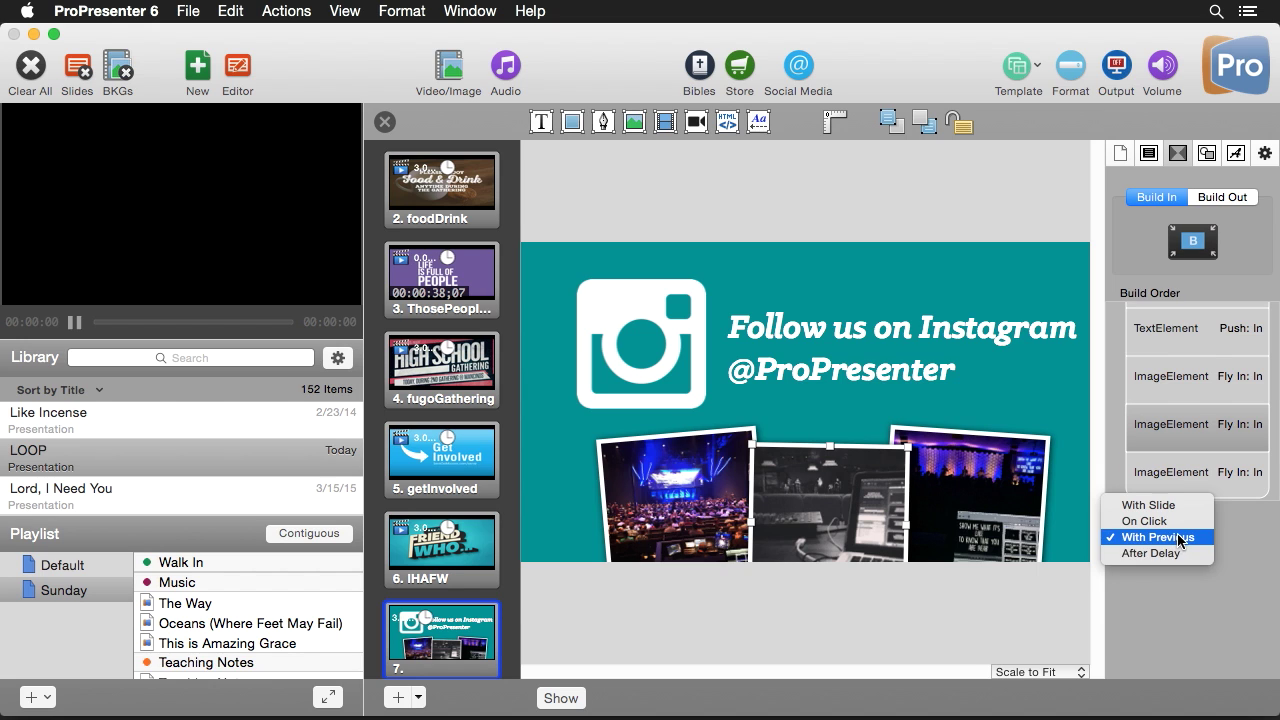
click(1170, 551)
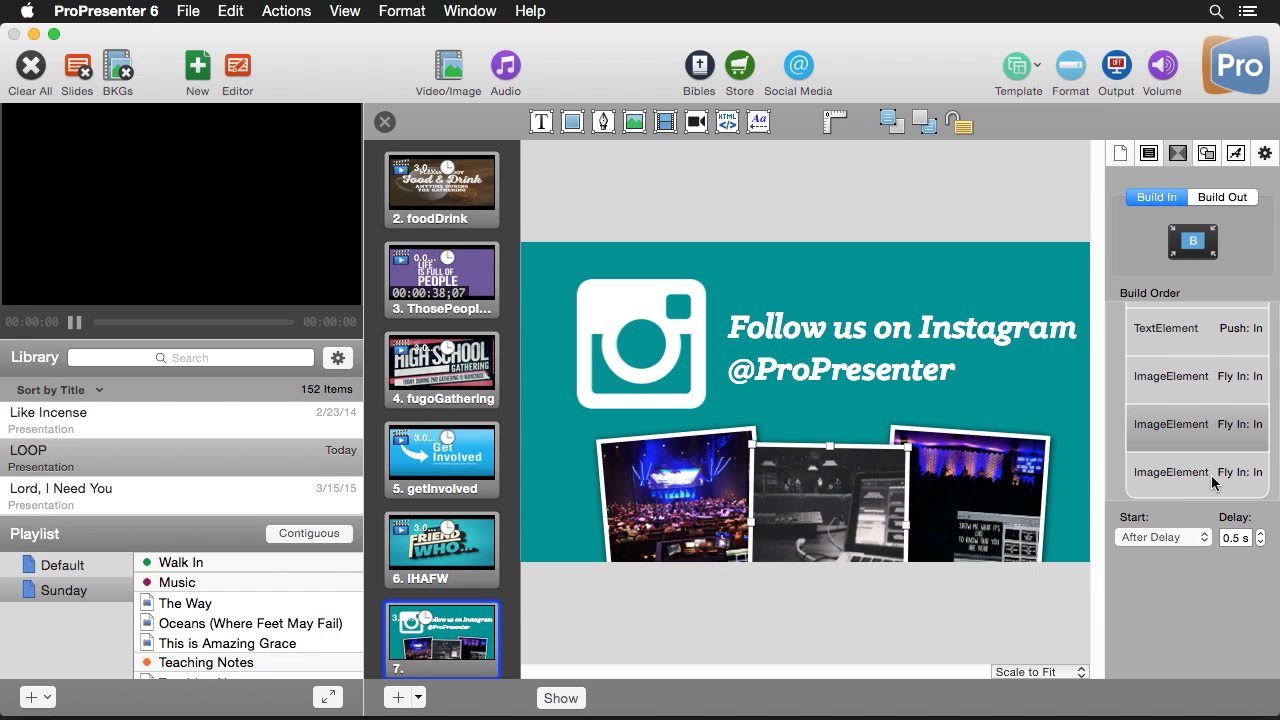
Set the right photo's build to start After Delay with a 0.2 s delay.
click(1205, 488)
click(1159, 539)
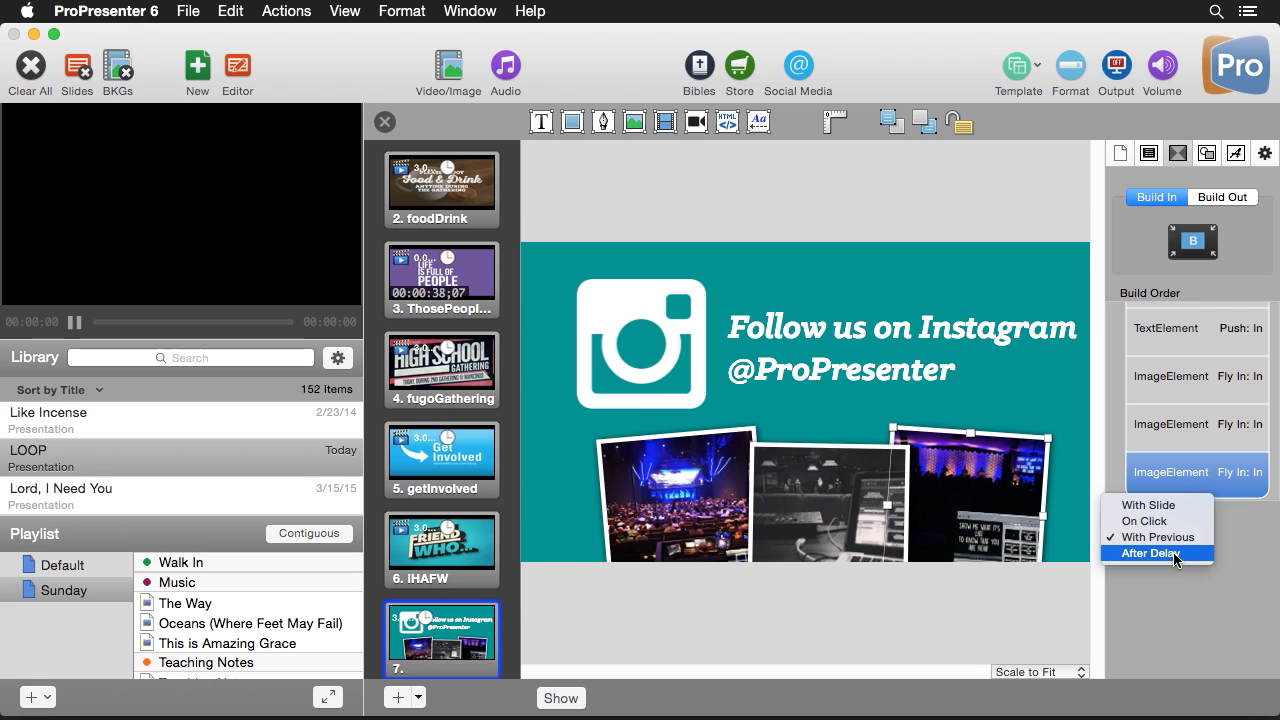
click(1173, 552)
click(1243, 539)
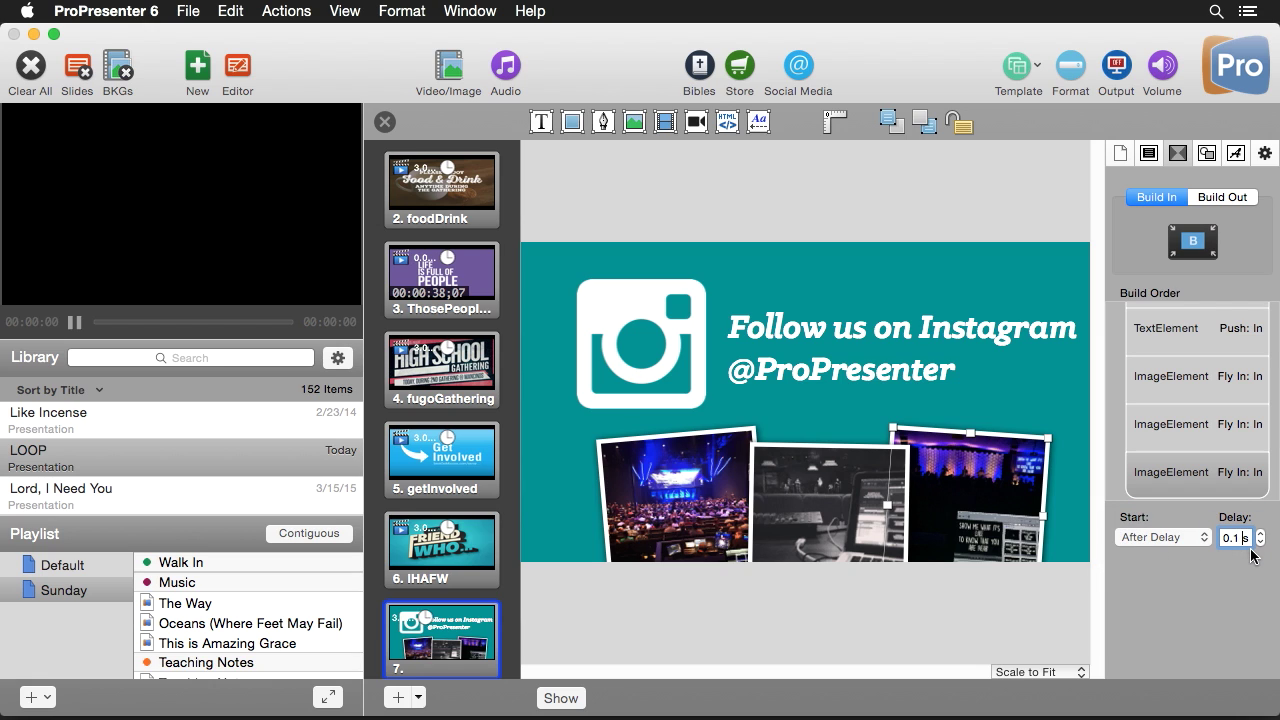
text(.2)
Set the first photo to start After Delay, then preview the slide live.
click(642, 490)
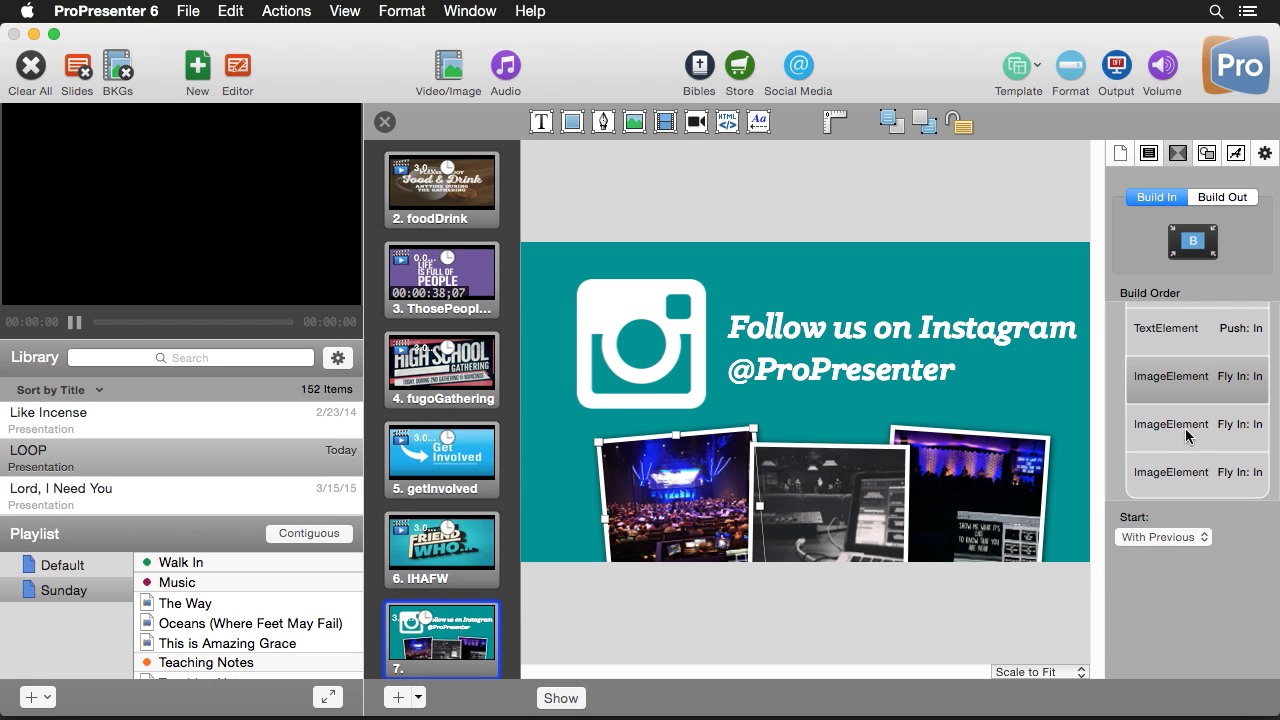
click(1185, 545)
click(1152, 553)
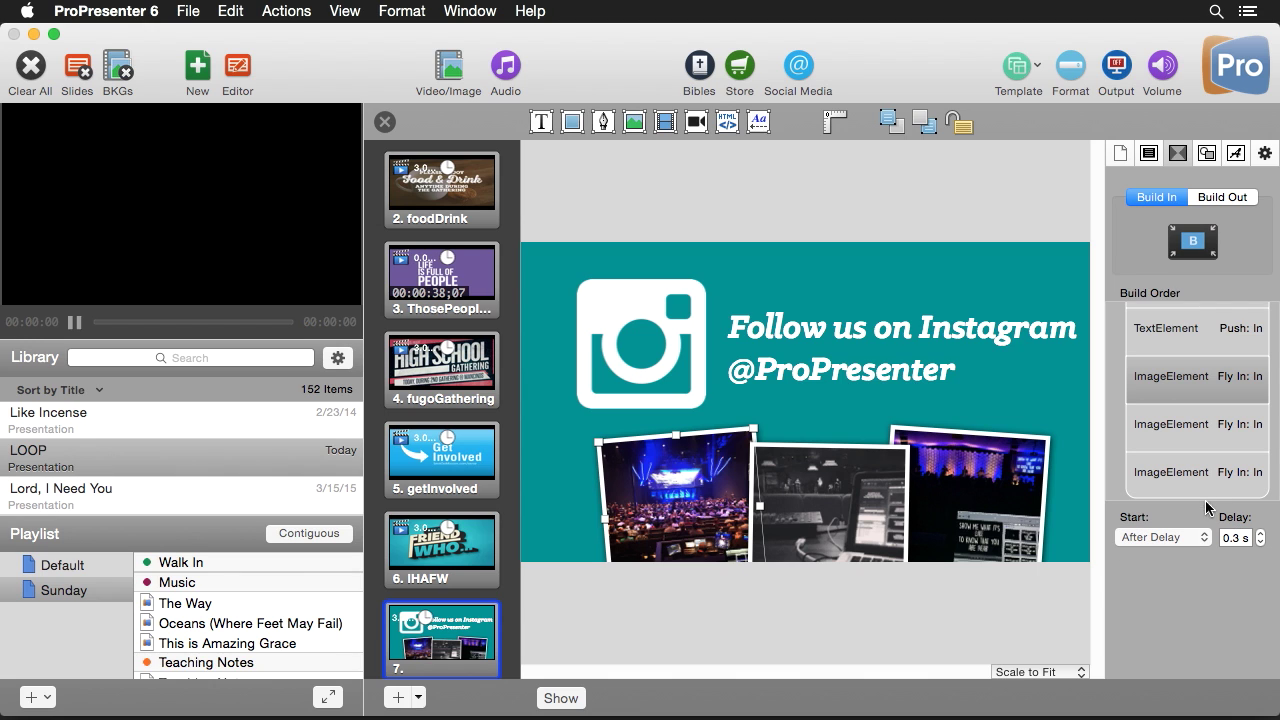
click(561, 699)
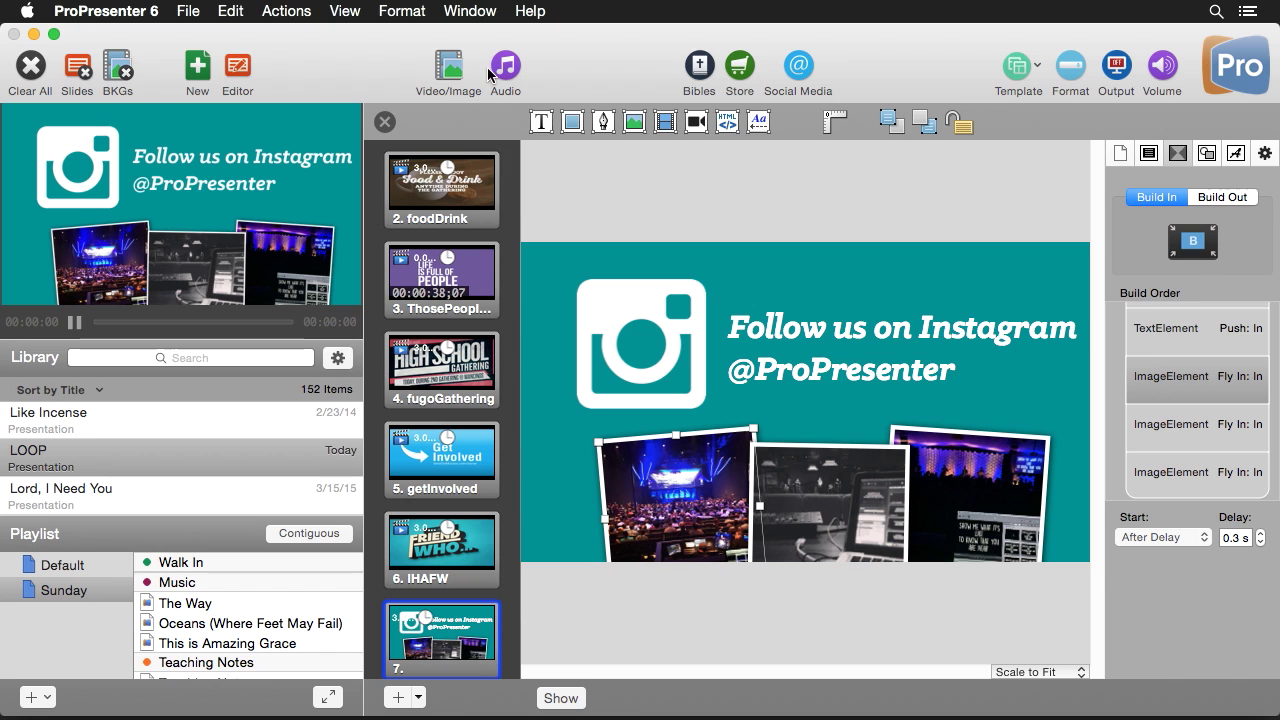
Close the slide editor back to the LOOP grid and clear the output to black.
click(385, 122)
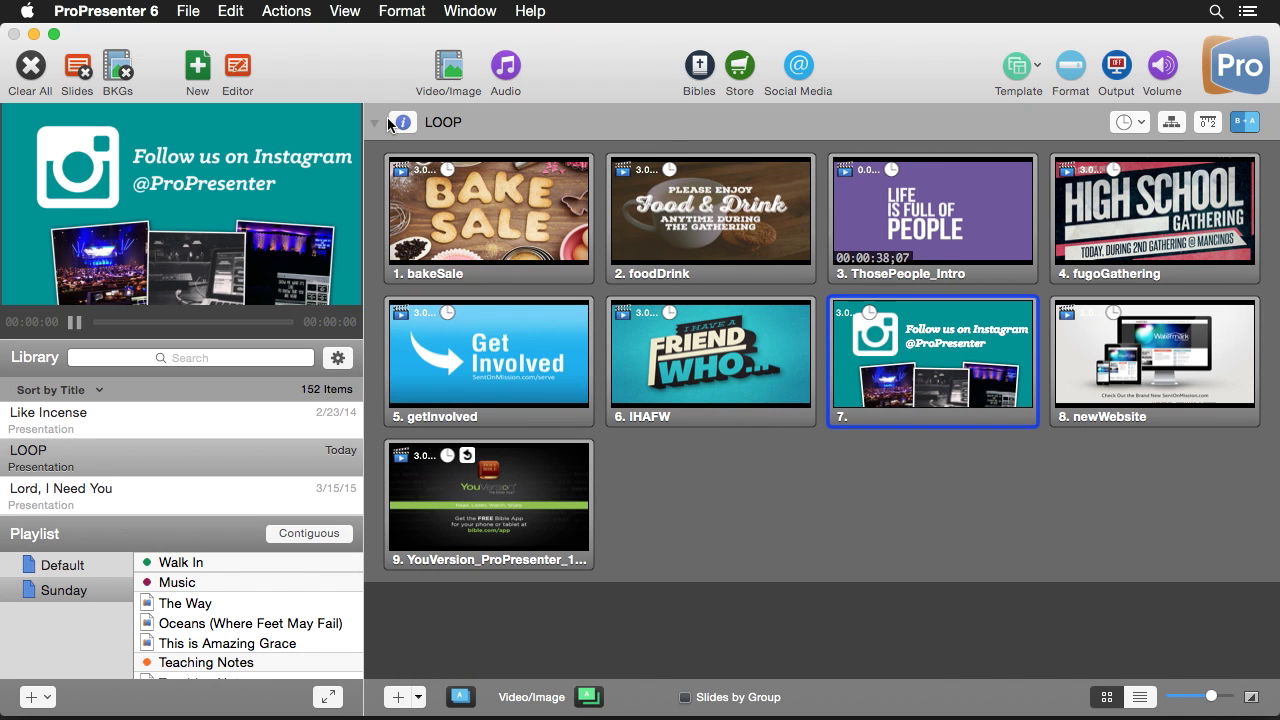
click(32, 68)
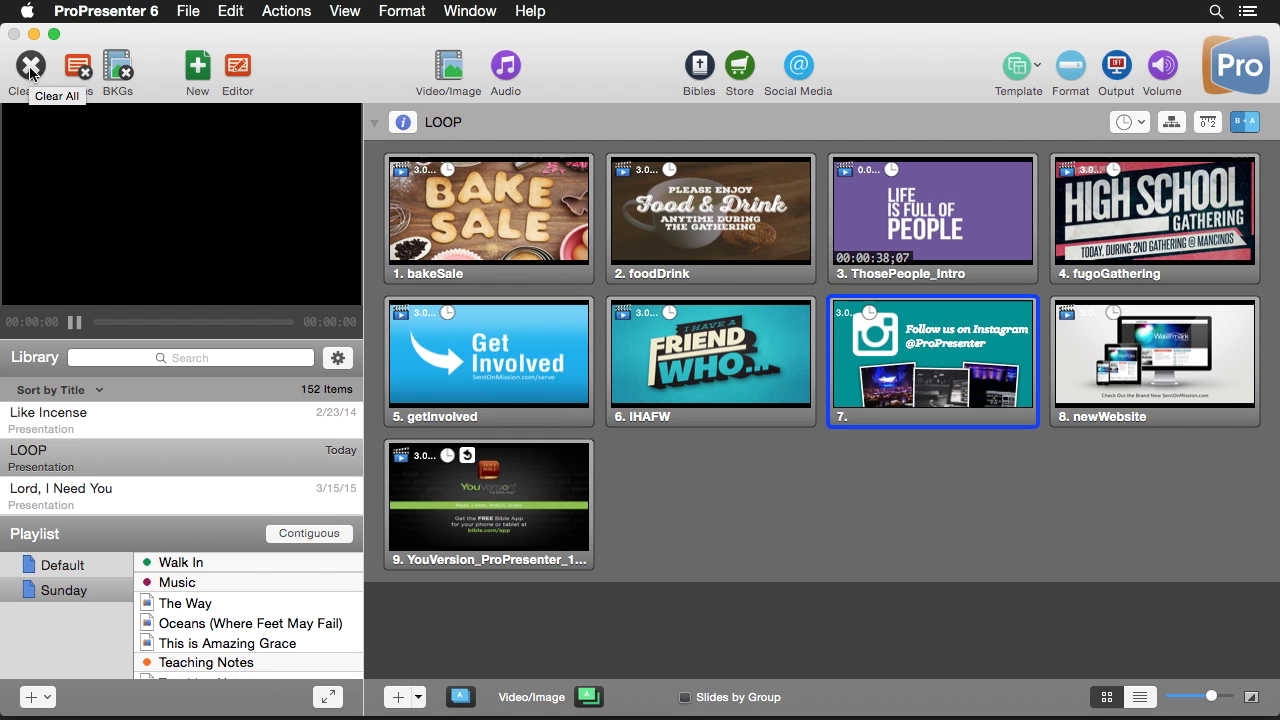
click(345, 11)
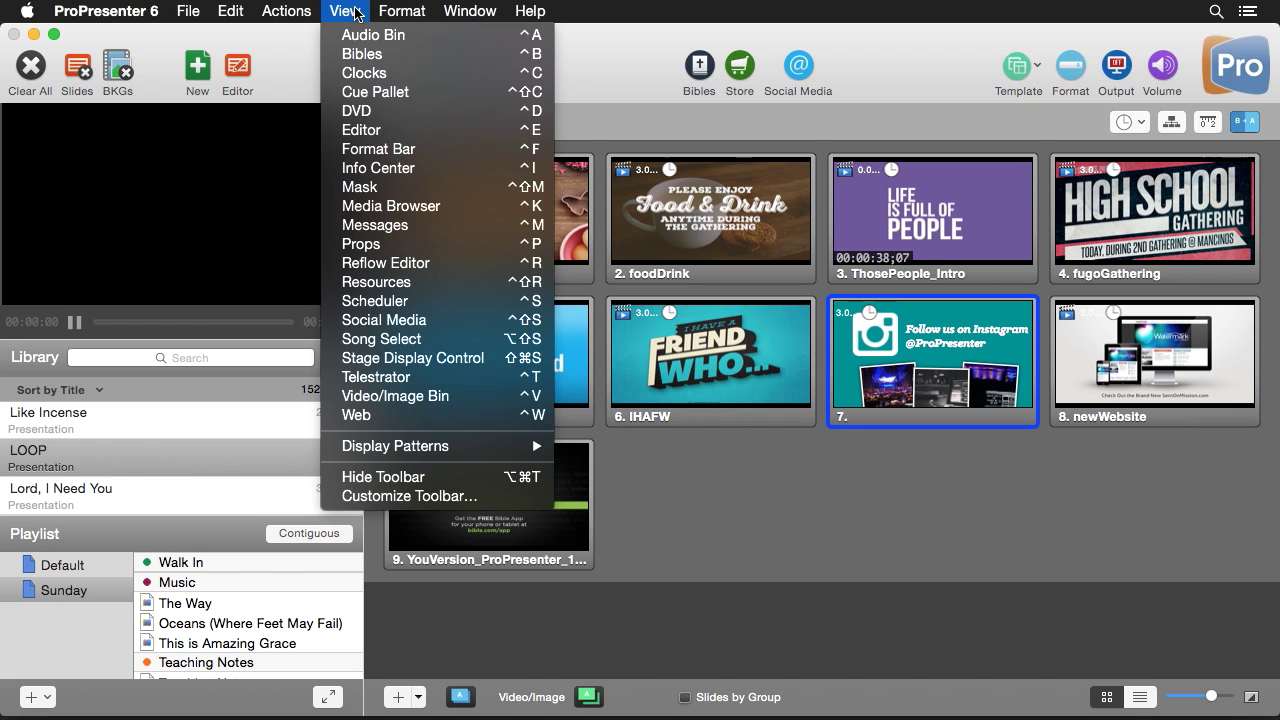
In the Countdown message, replace the Countdown 1 token with a Countdown To Time token.
click(394, 226)
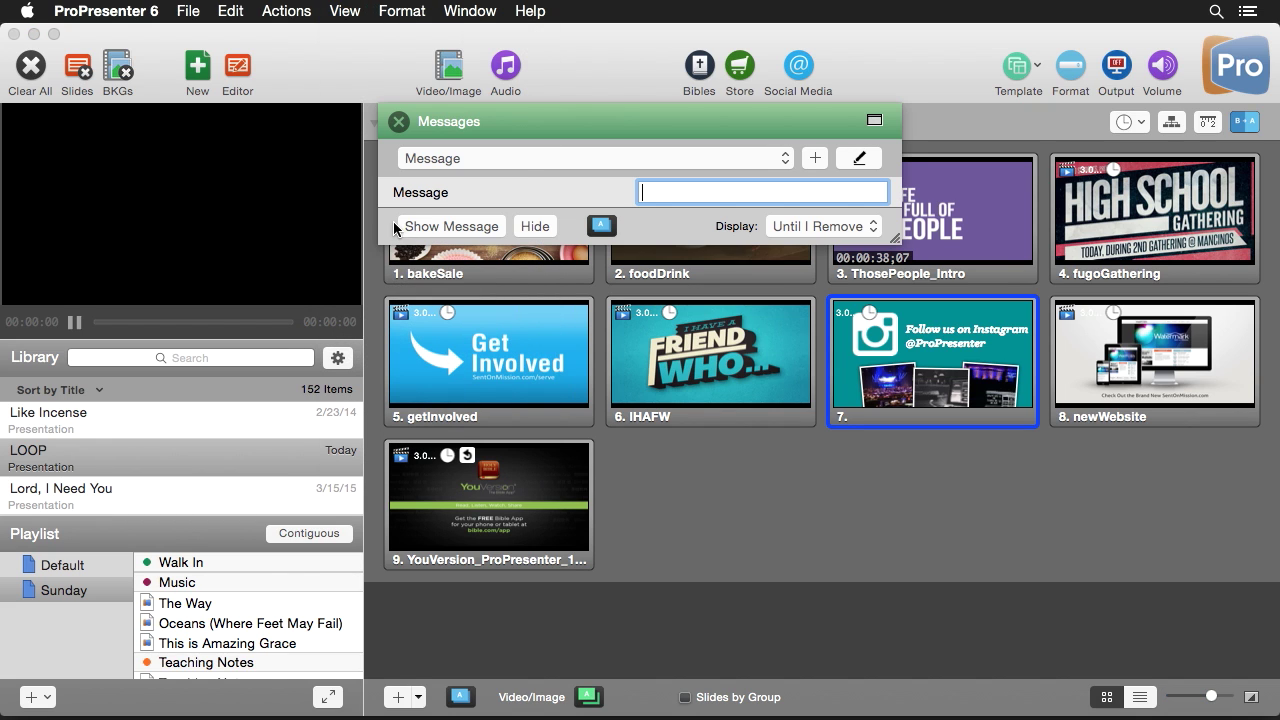
click(519, 160)
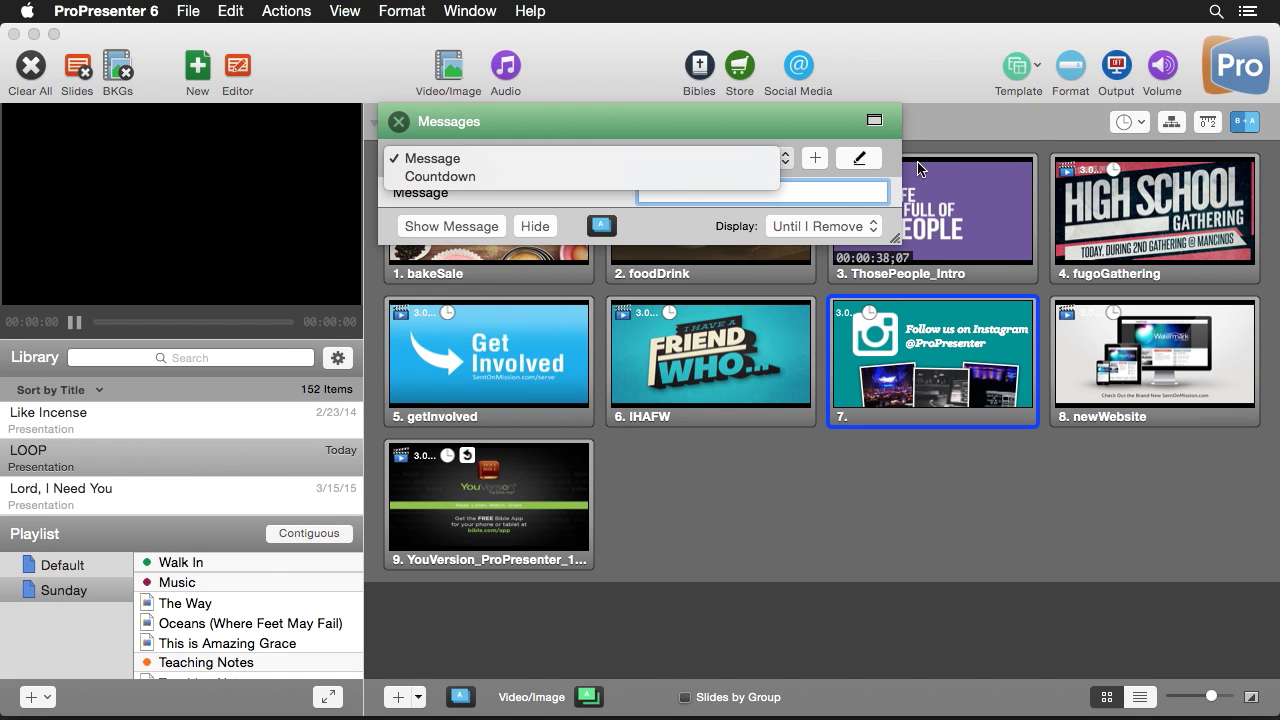
click(822, 162)
click(873, 166)
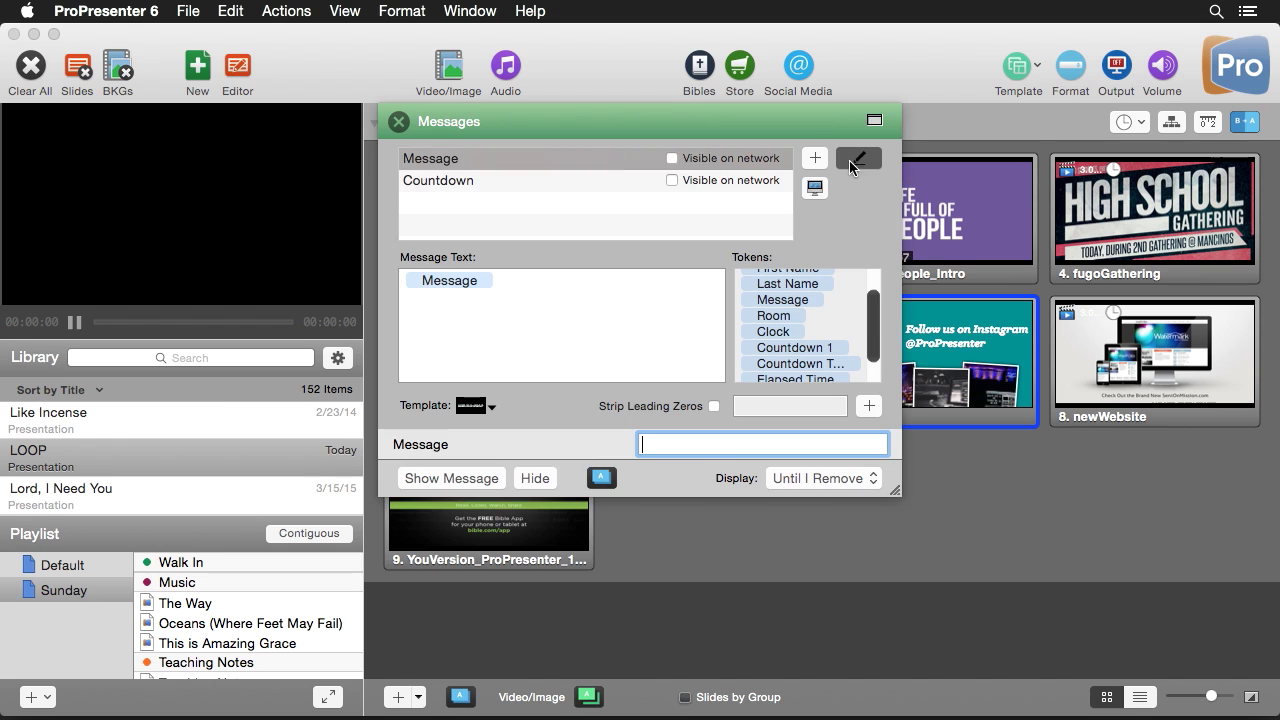
click(448, 184)
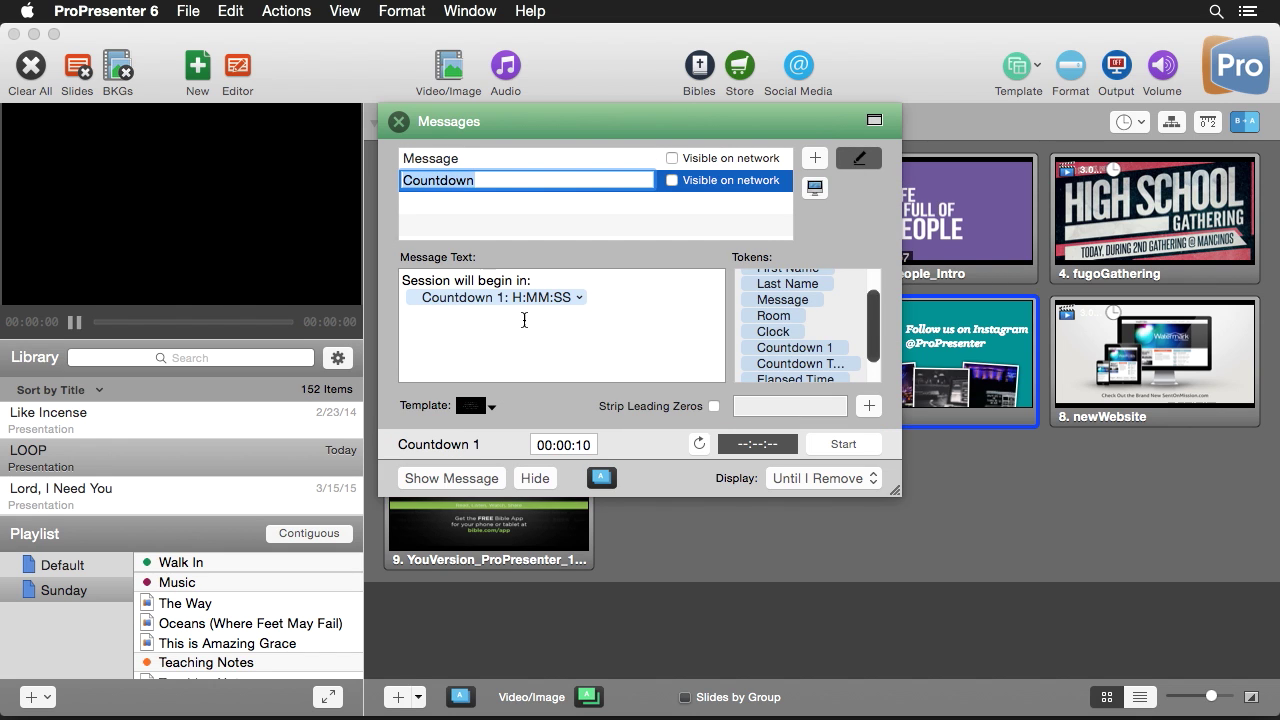
click(476, 300)
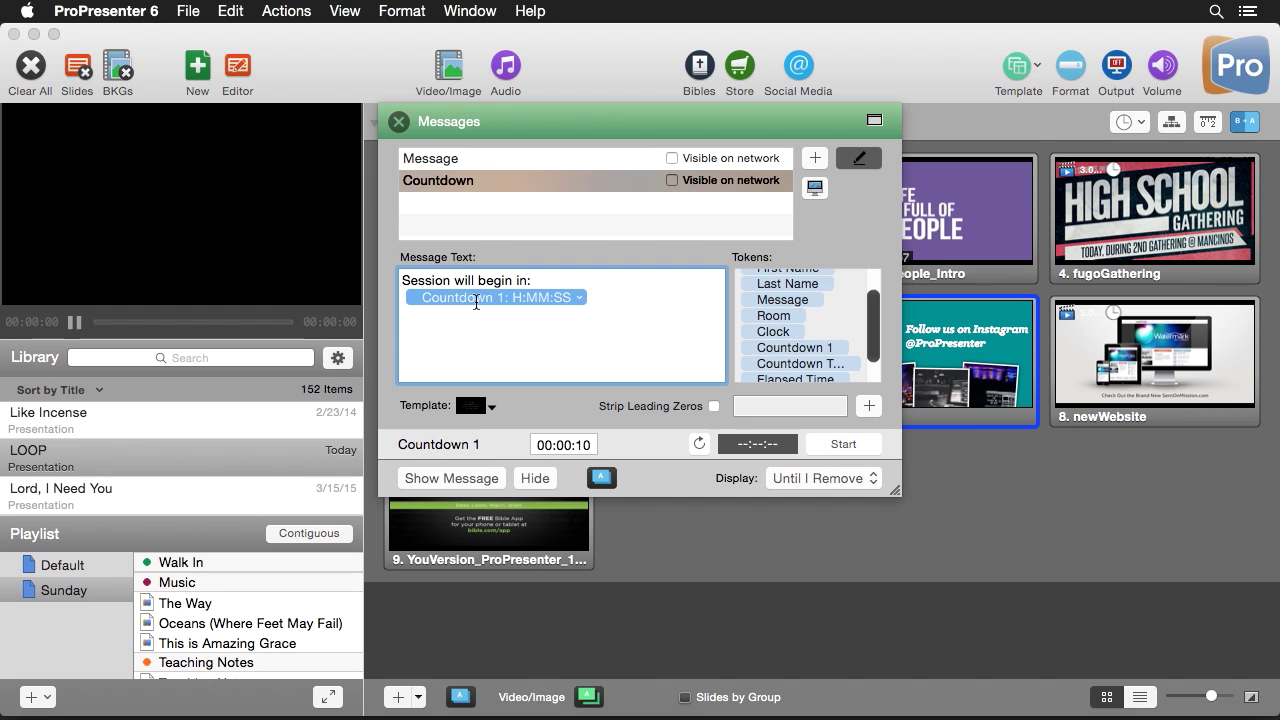
key(BackSpace)
drag(800, 364, 590, 305)
Set the countdown target to 01:00 PM and apply Template 2.
click(524, 302)
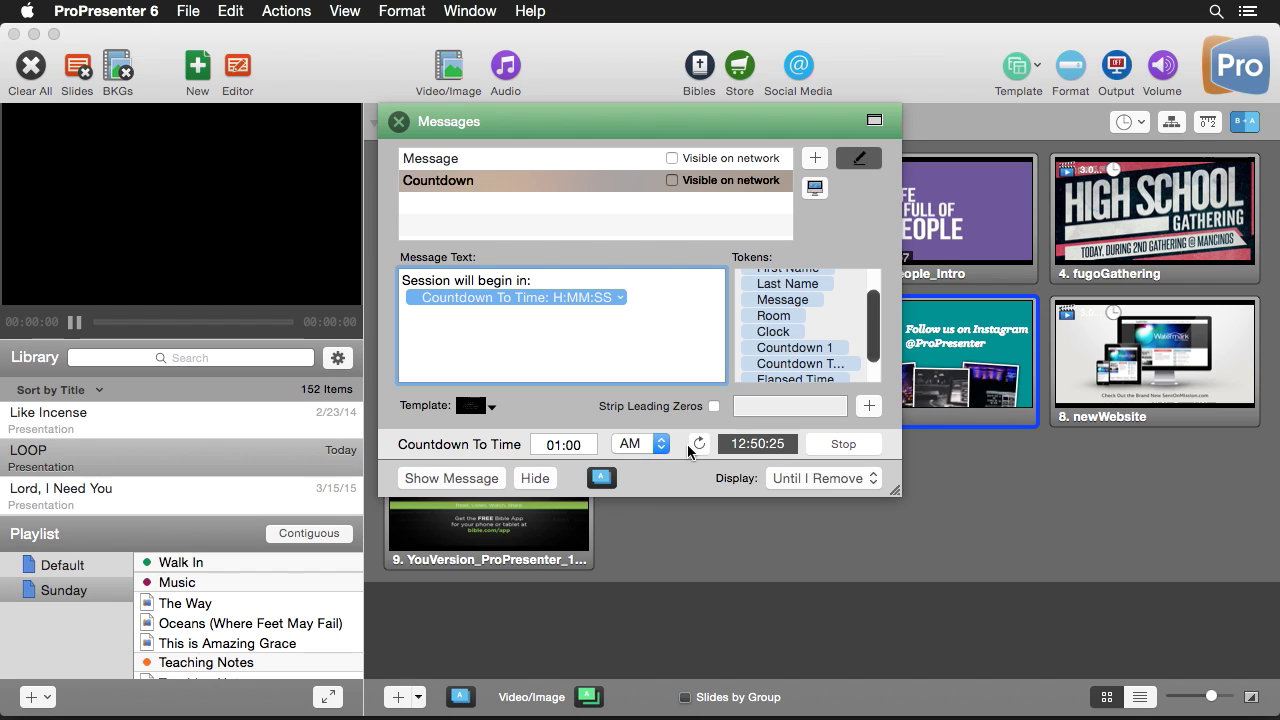
click(661, 446)
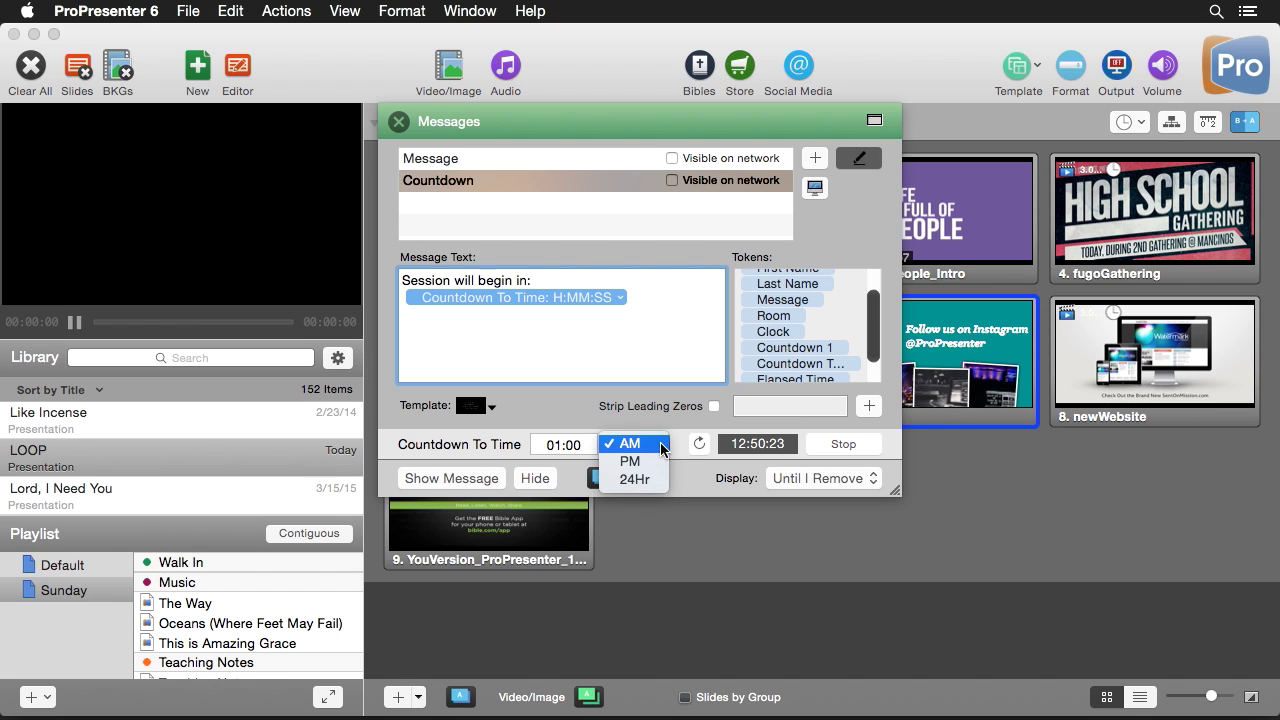
click(640, 461)
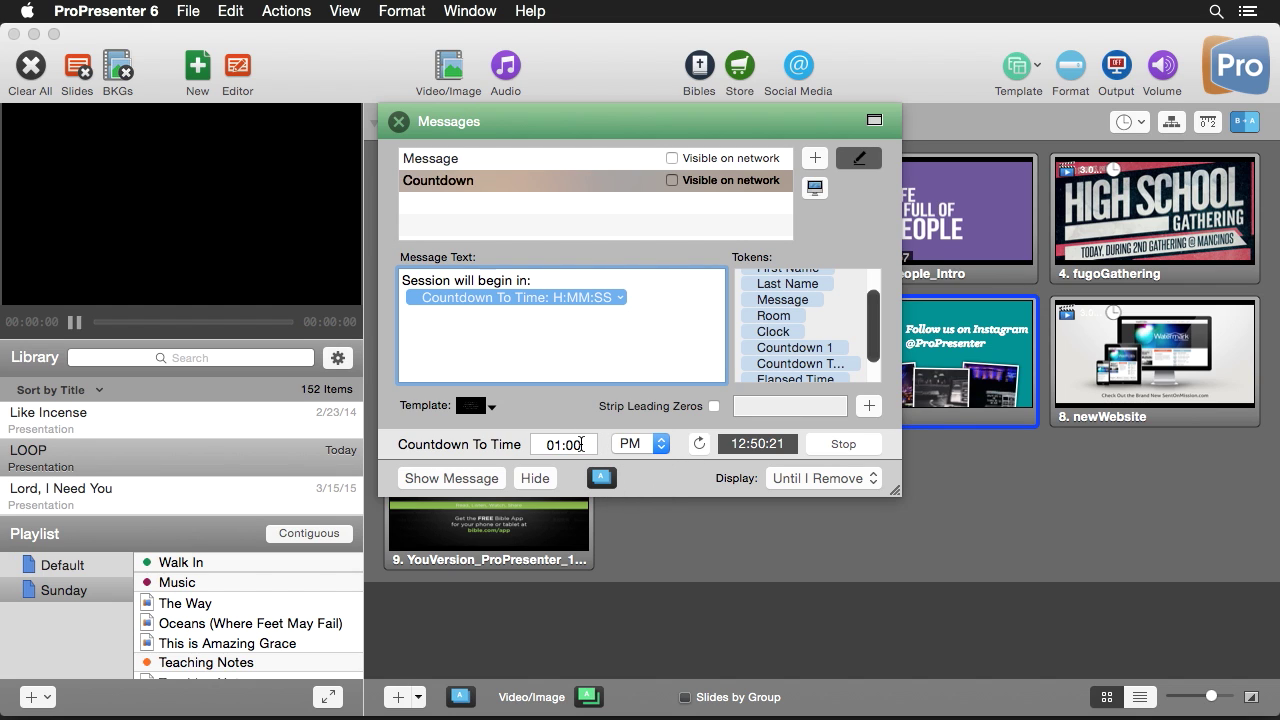
click(699, 443)
click(491, 407)
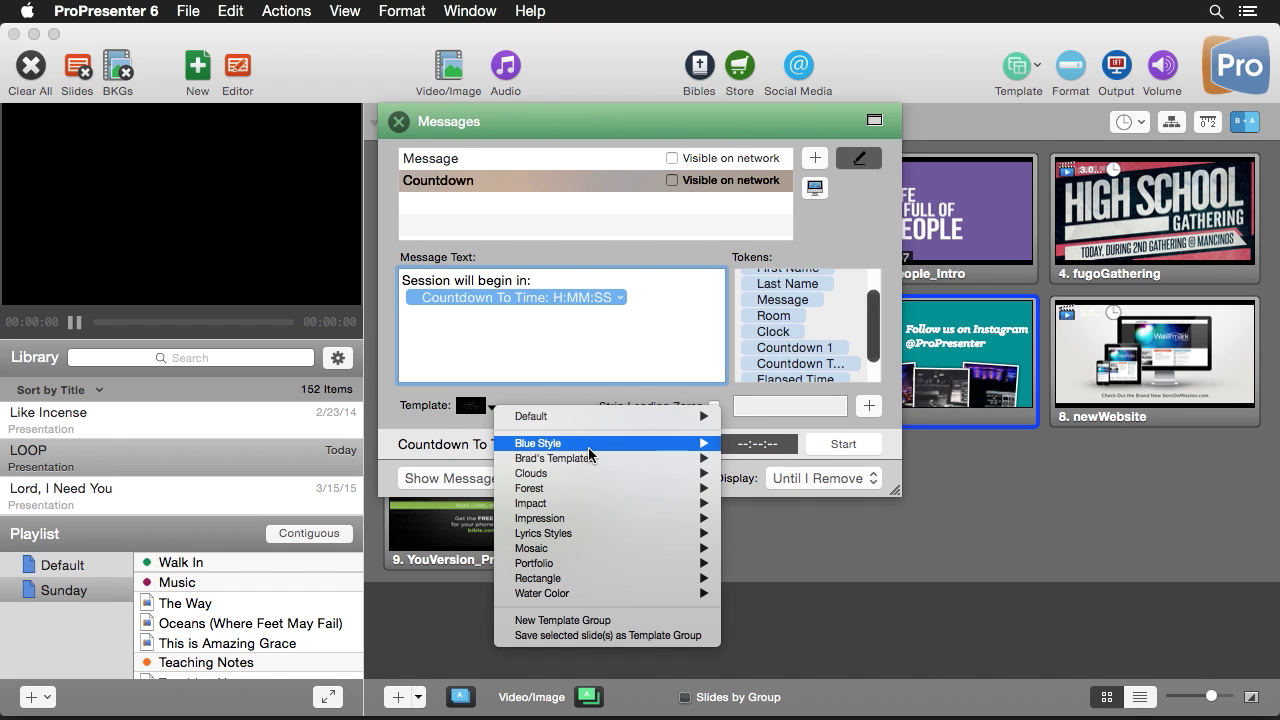
mouse_move(588, 449)
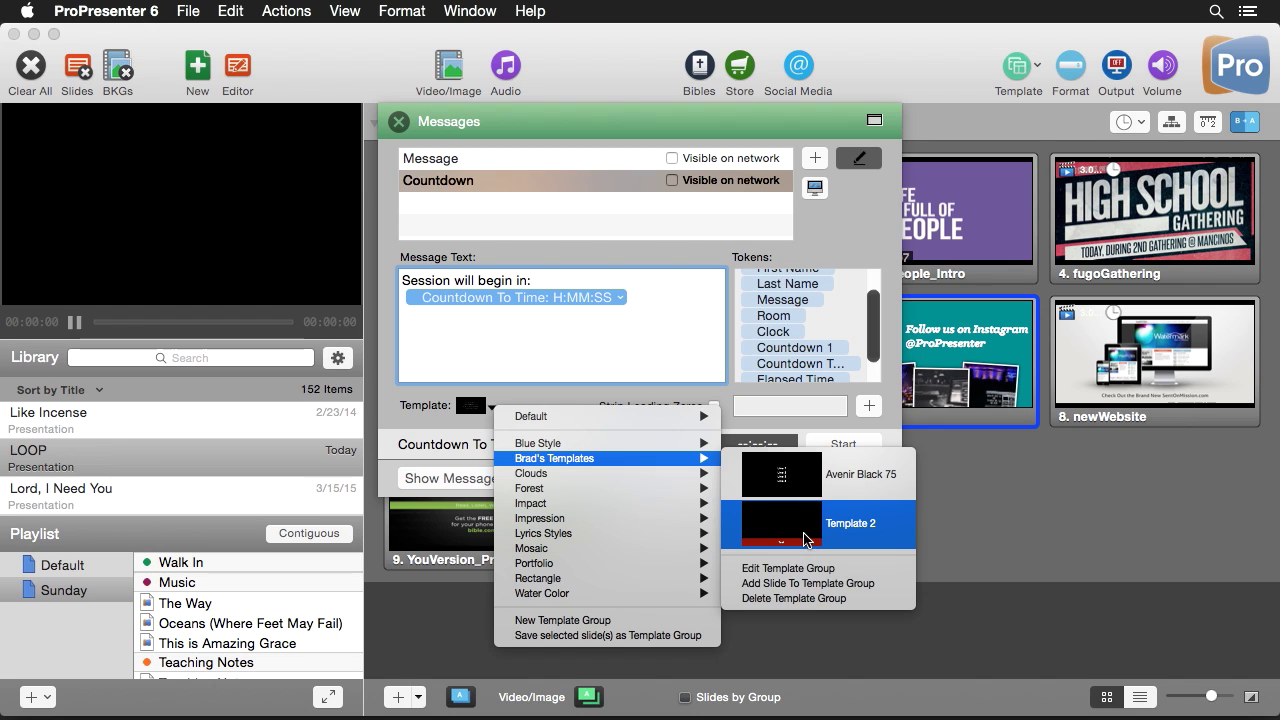
click(806, 540)
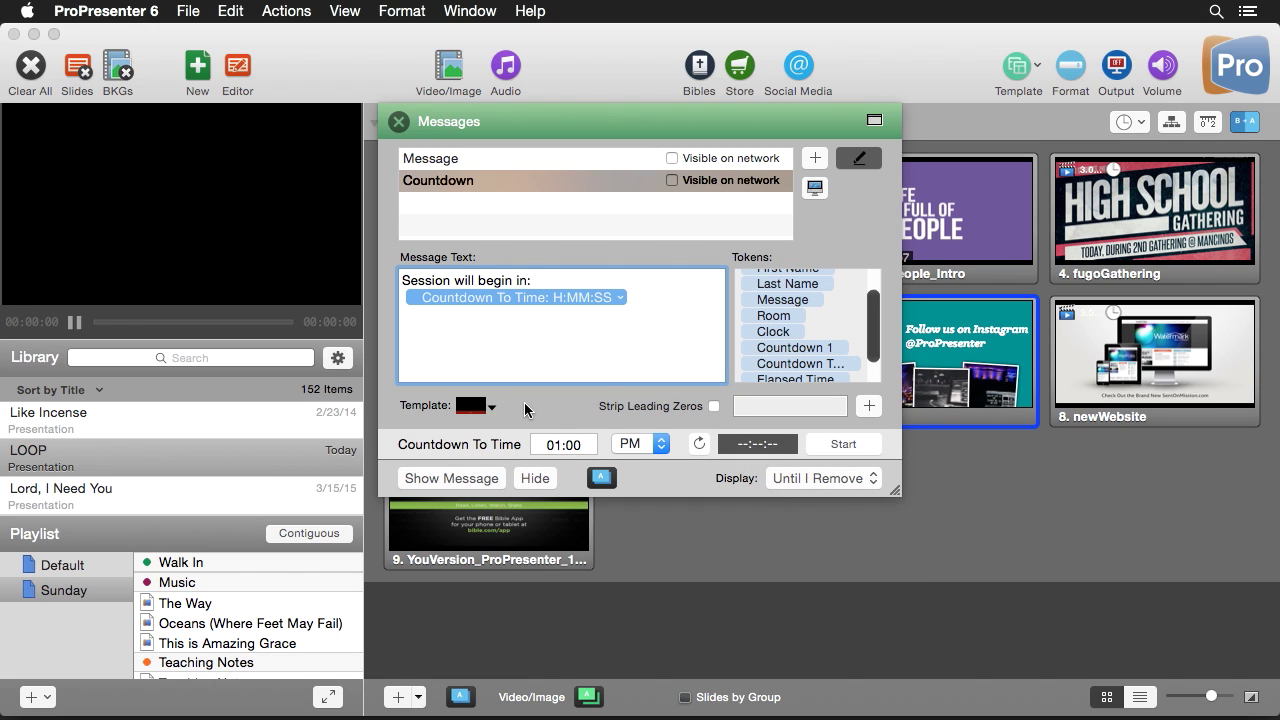
Test the countdown message on the output, clear it, and close Messages.
click(471, 480)
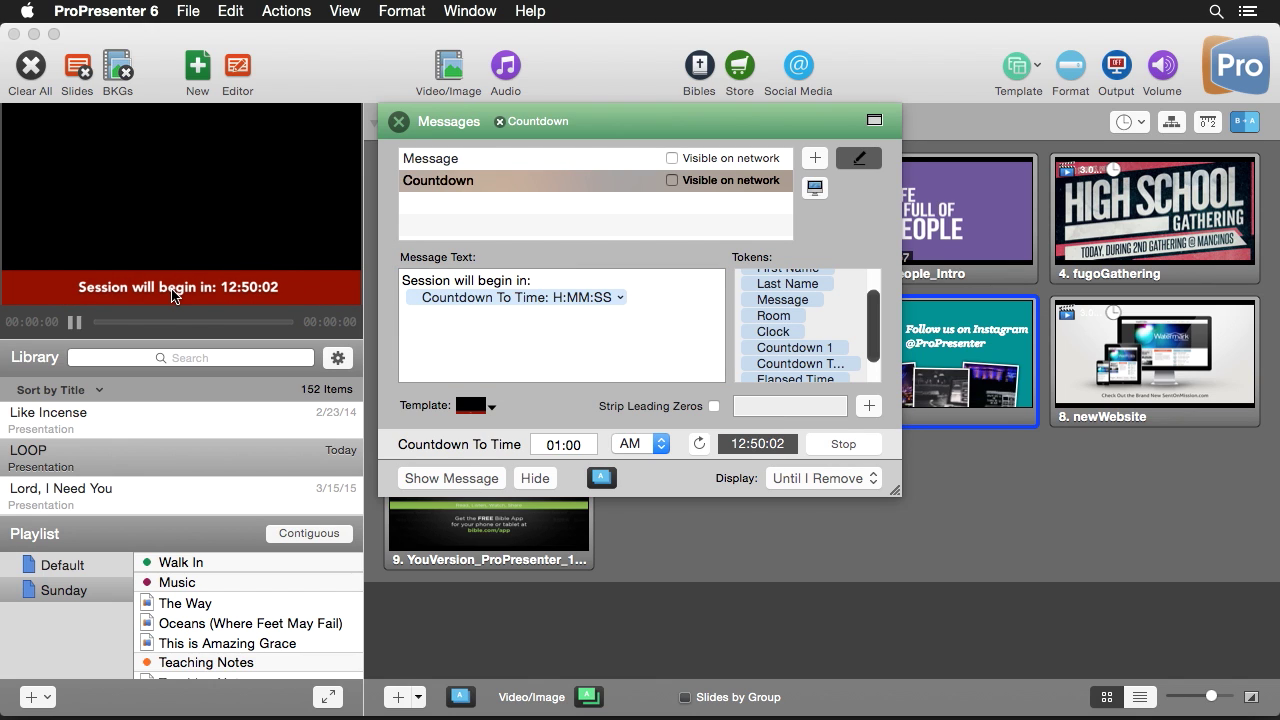
click(34, 76)
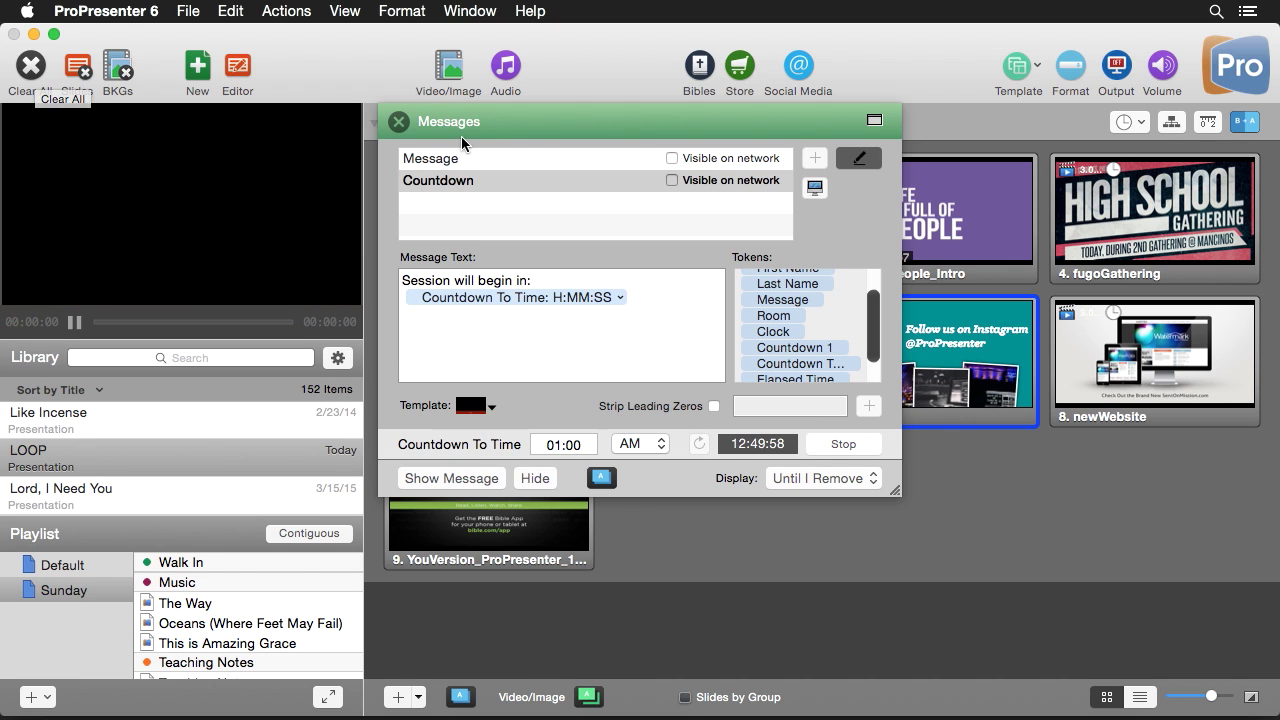
click(398, 122)
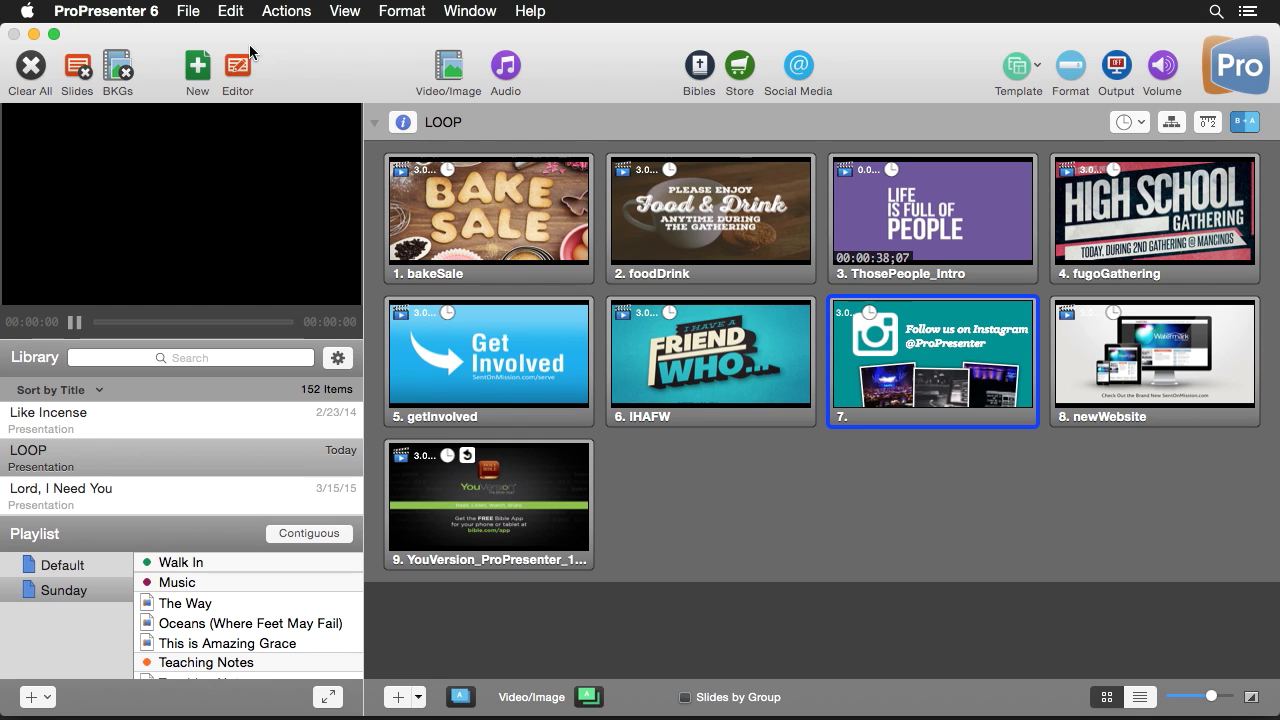
Create a new presentation named 'Start'.
click(203, 75)
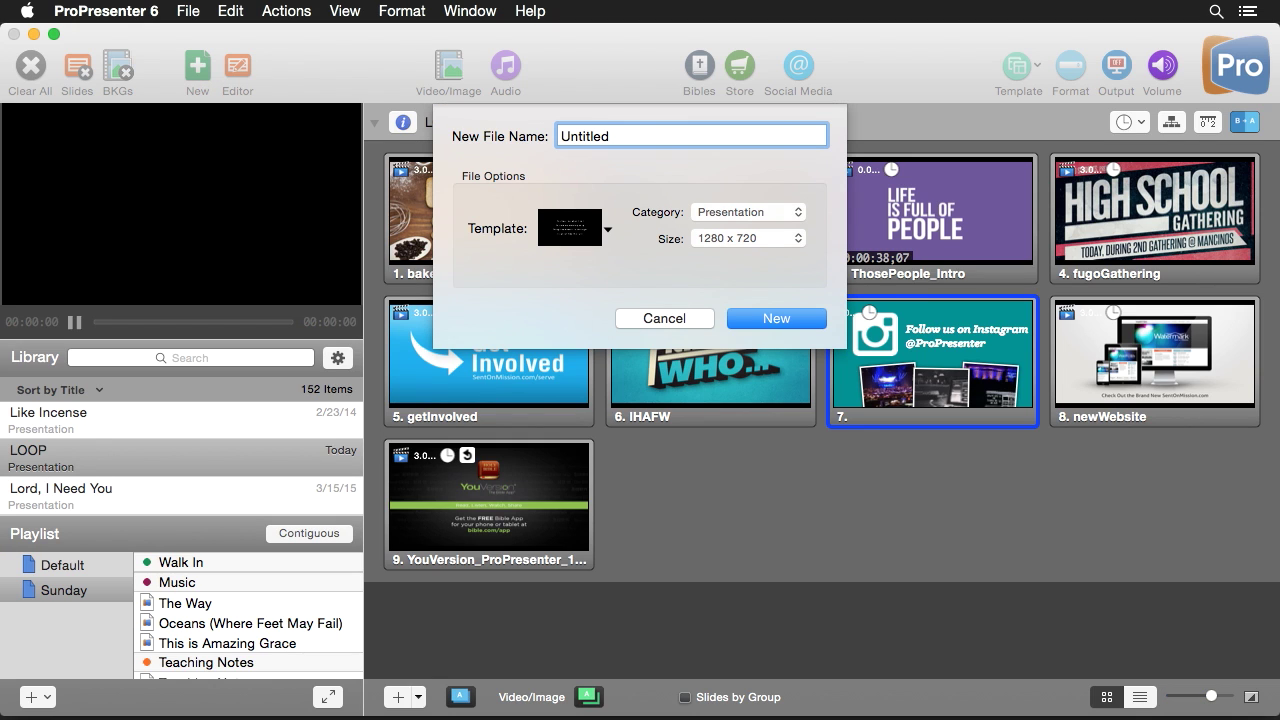
text(U)
key(BackSpace)
text(Start)
click(782, 318)
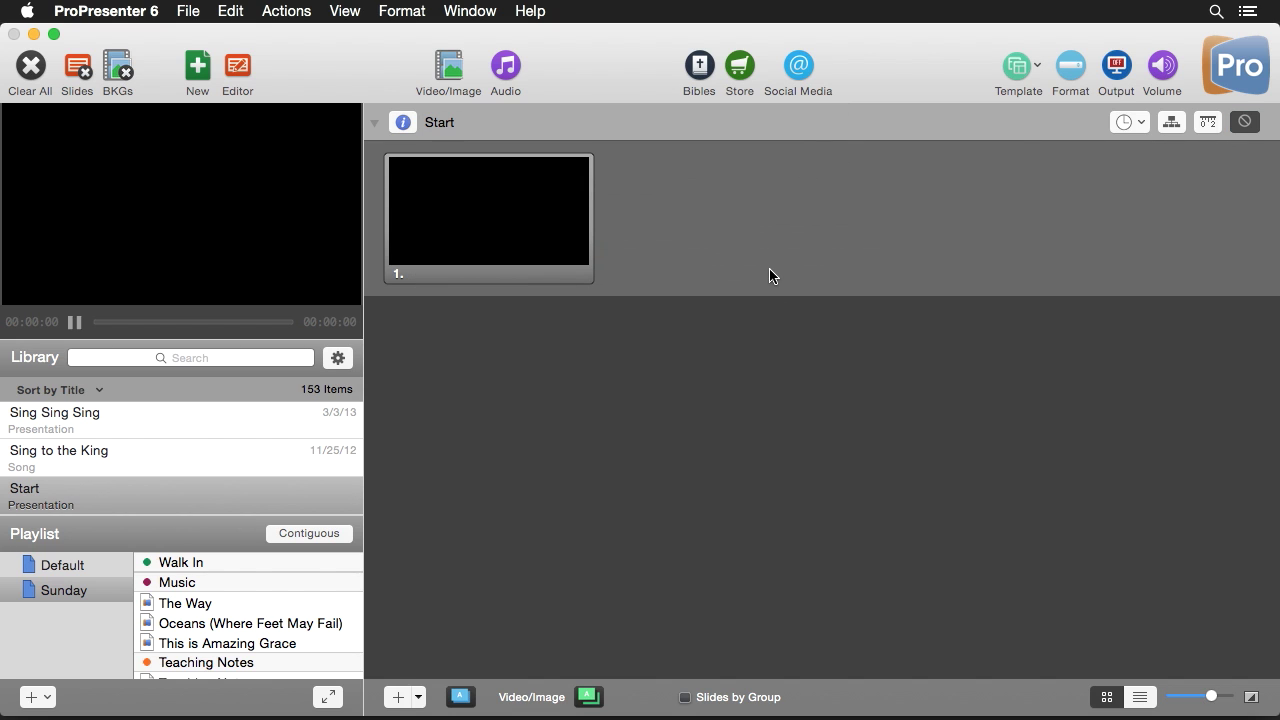
Attach a Countdown message cue to 01:00 PM on slide 1, then trigger the slide to test it.
click(340, 11)
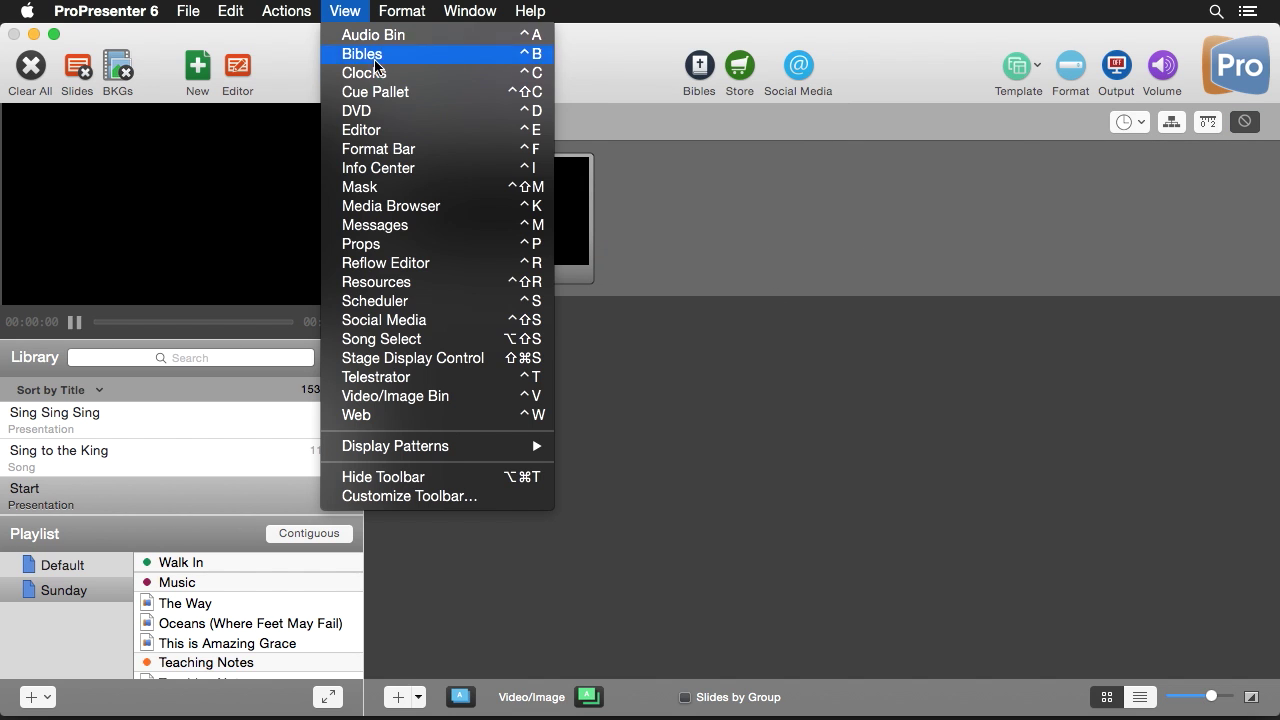
click(389, 92)
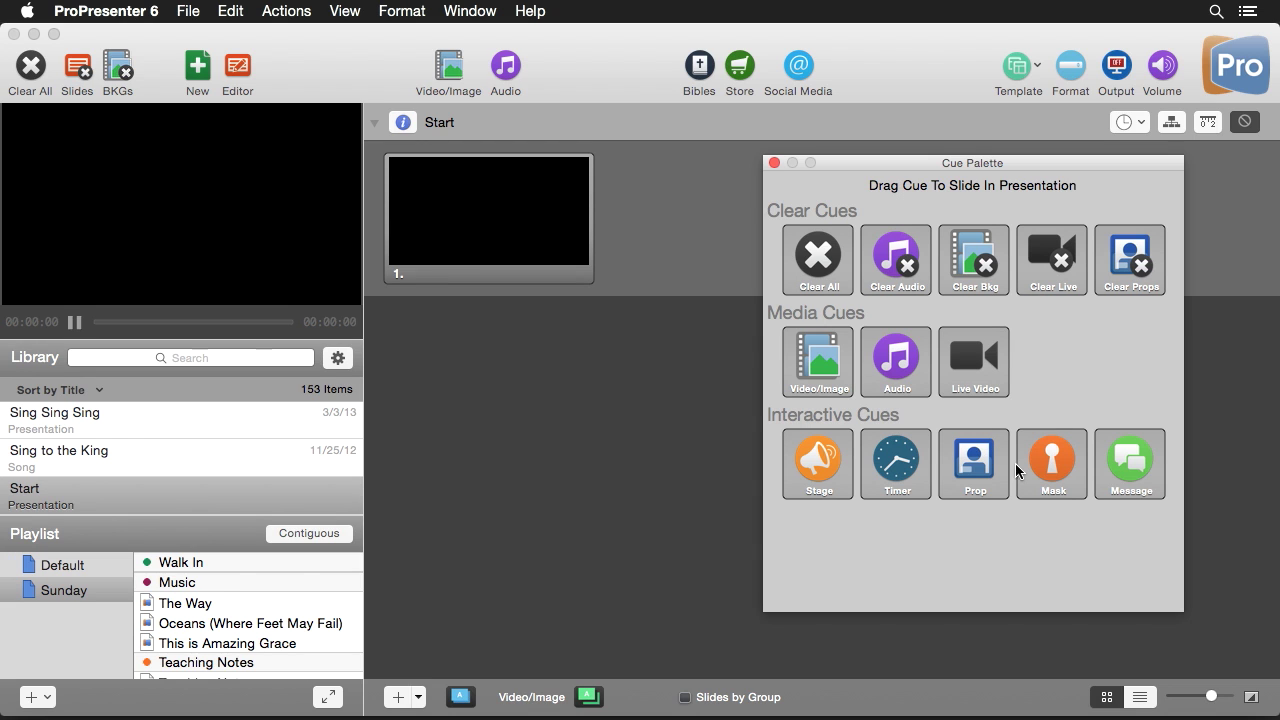
drag(1134, 470, 497, 214)
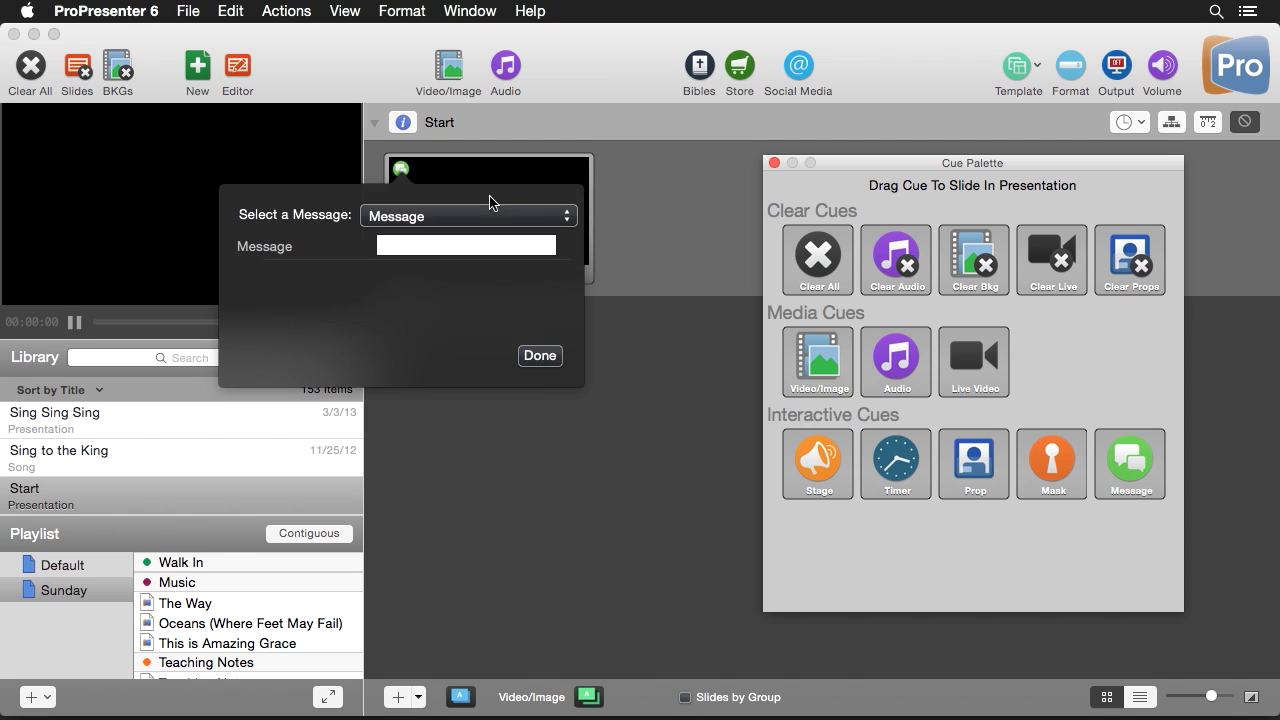
click(449, 216)
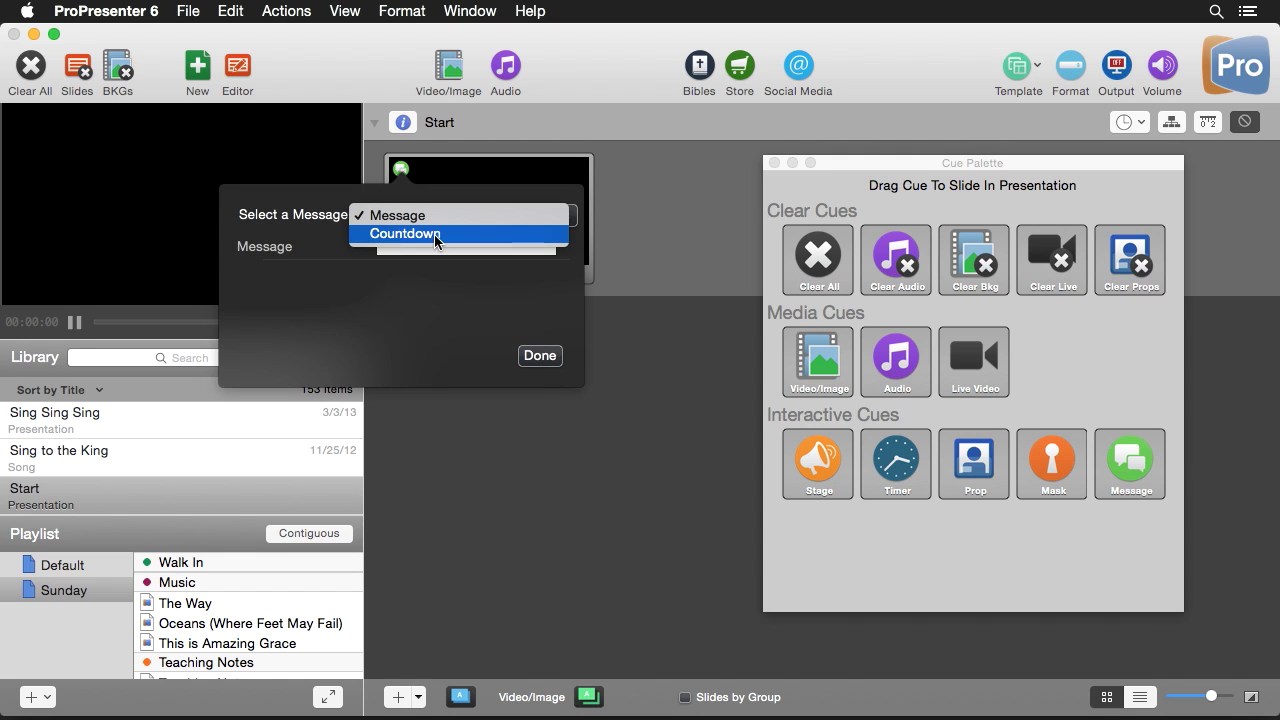
click(433, 235)
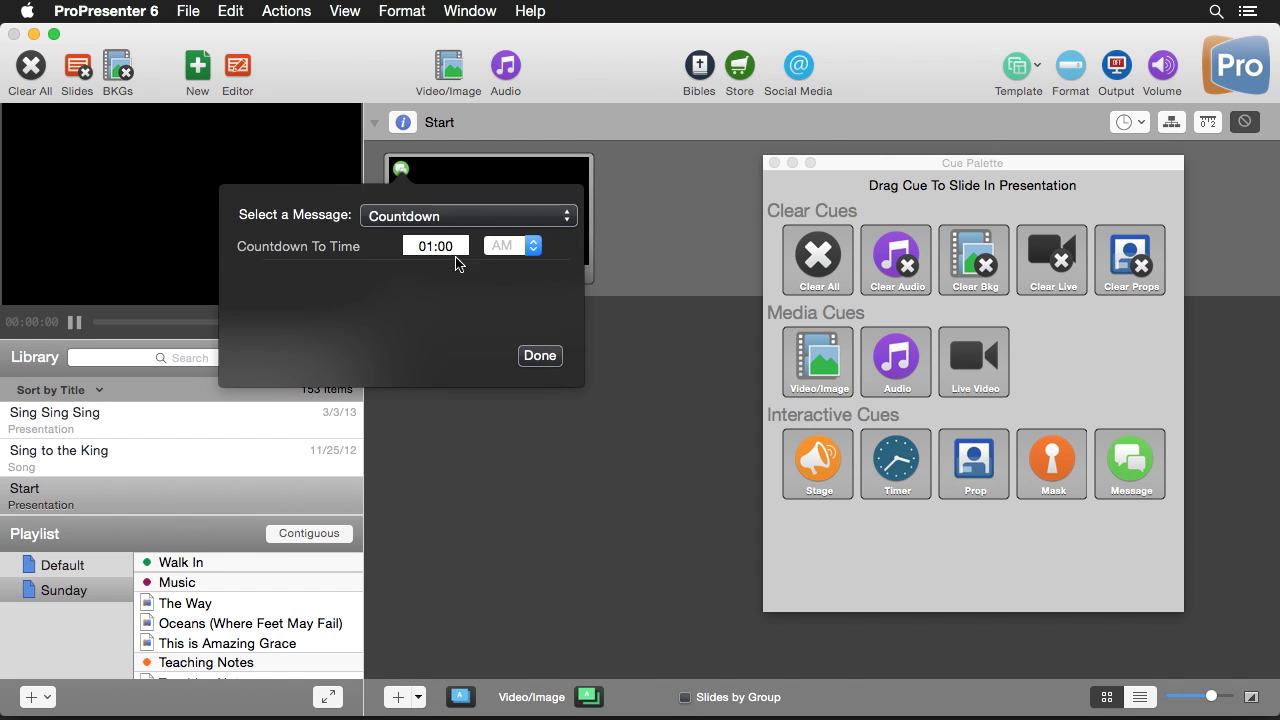
click(532, 248)
click(512, 263)
click(540, 357)
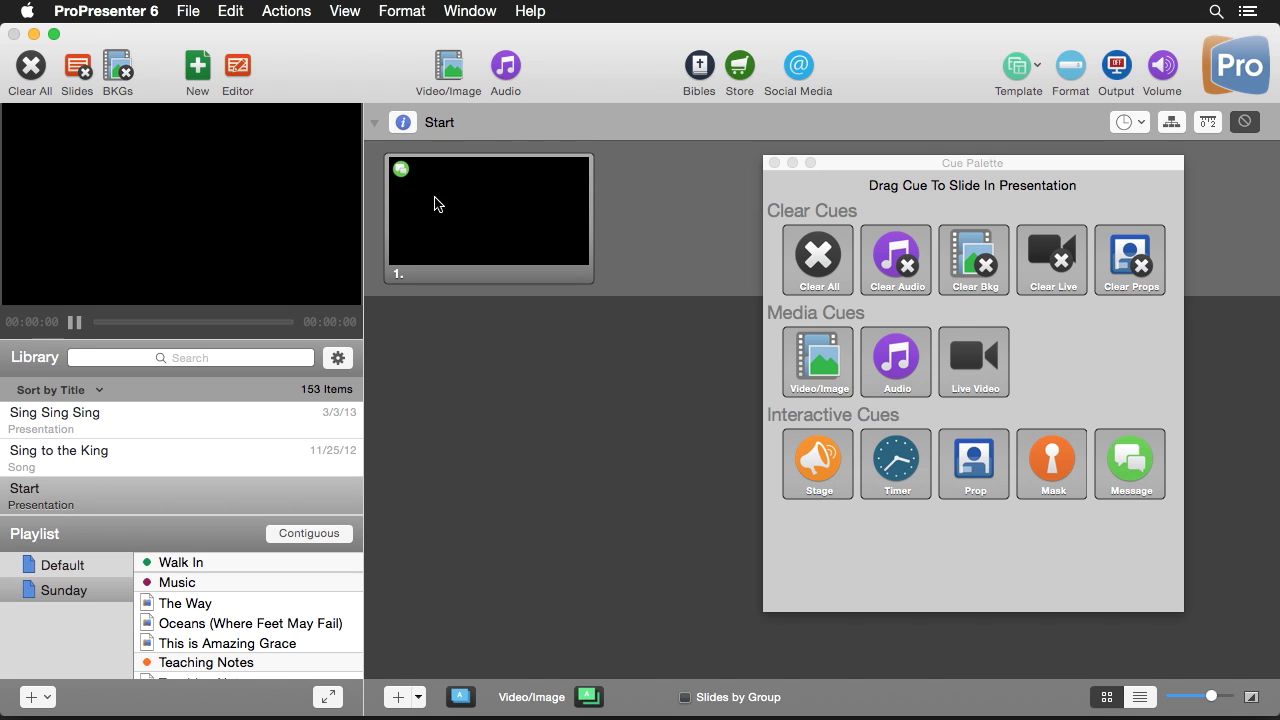
click(451, 215)
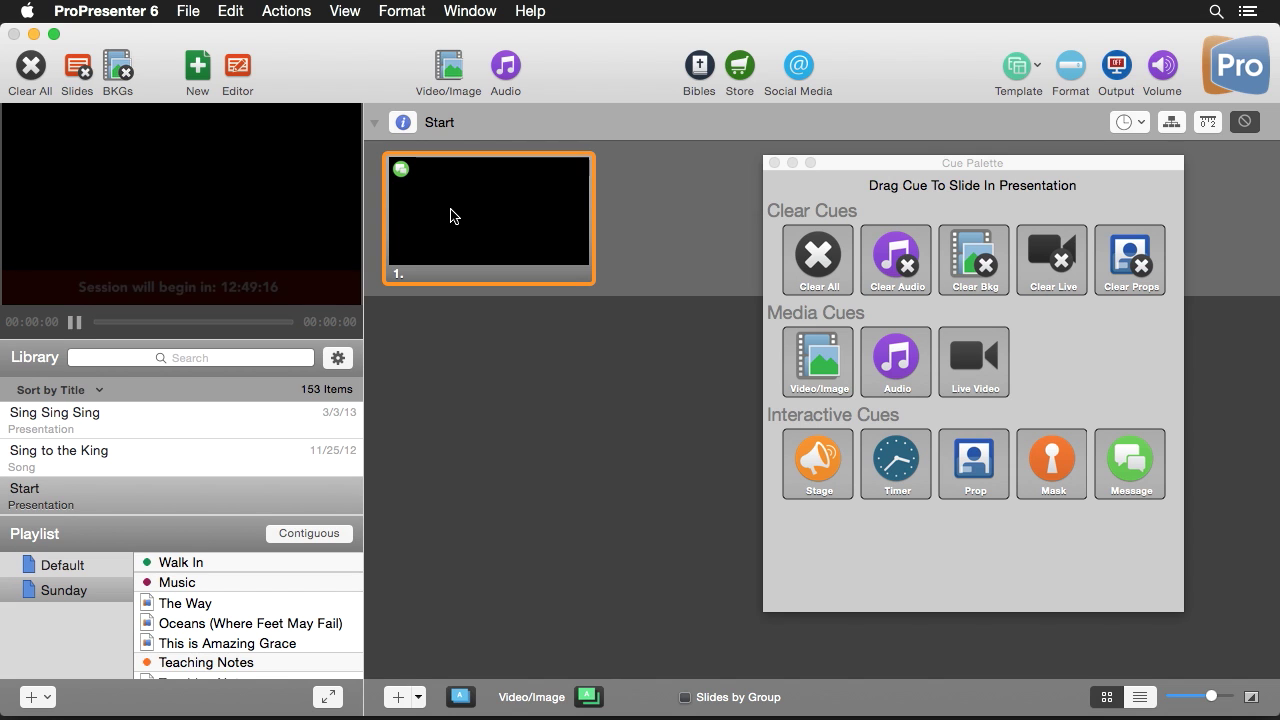
Clear the output, give the Start slide a 0-second timer, and add Start to Sunday under Walk In.
click(37, 73)
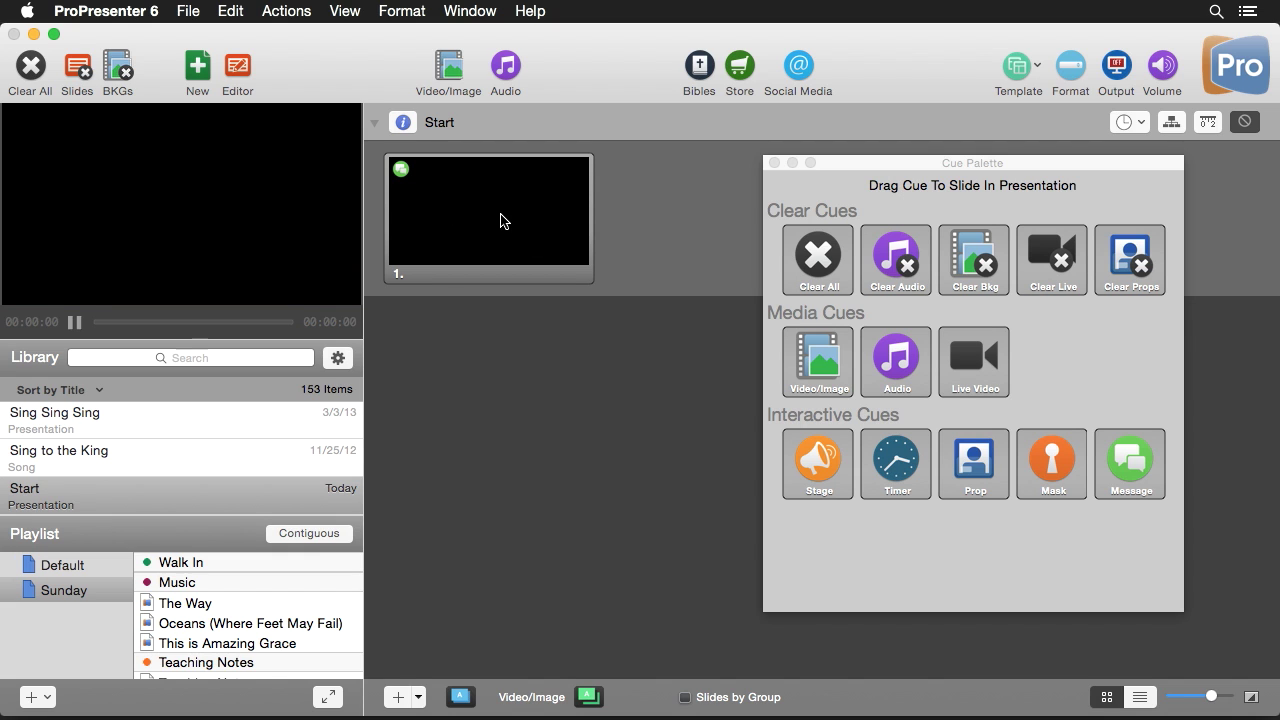
click(772, 163)
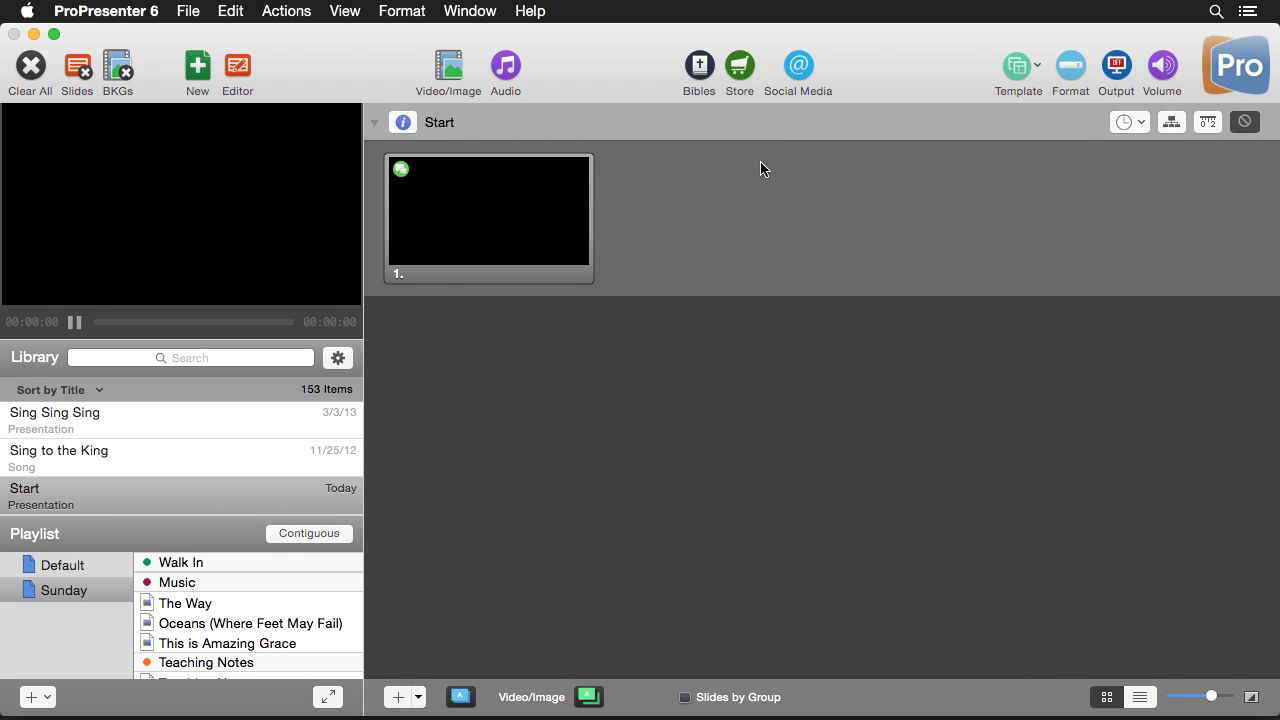
right_click(498, 209)
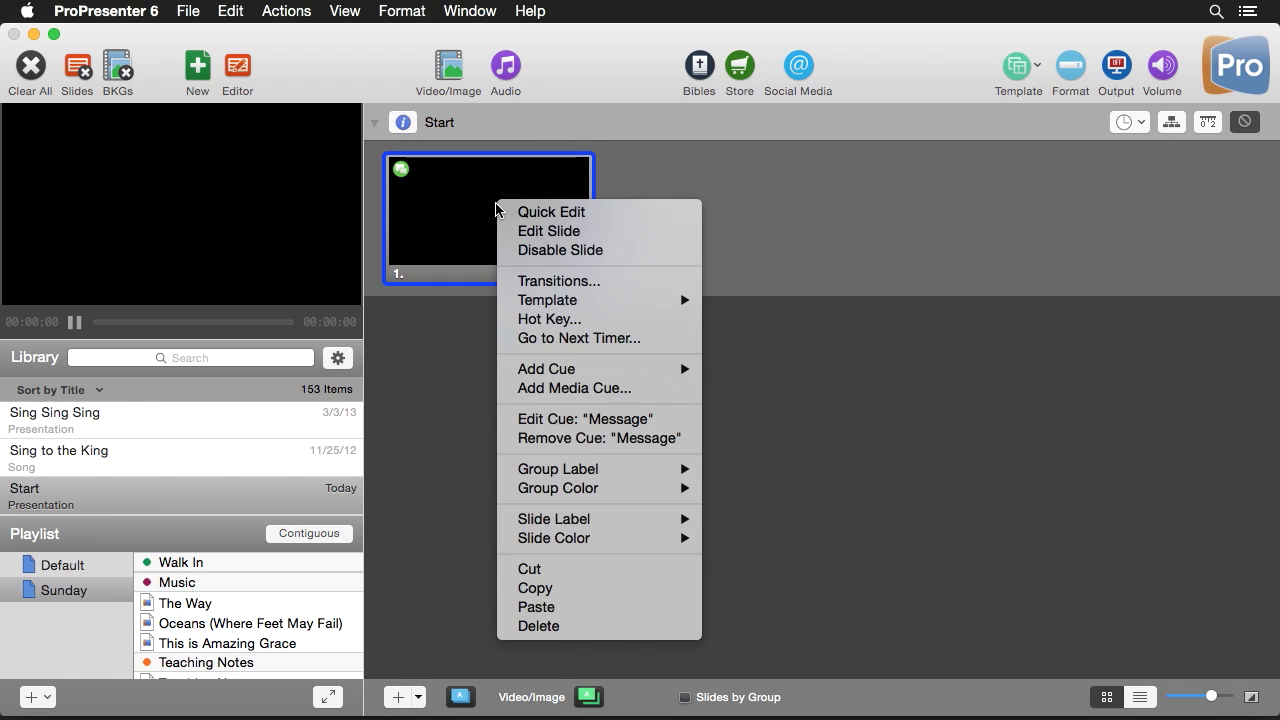
click(593, 338)
text(0)
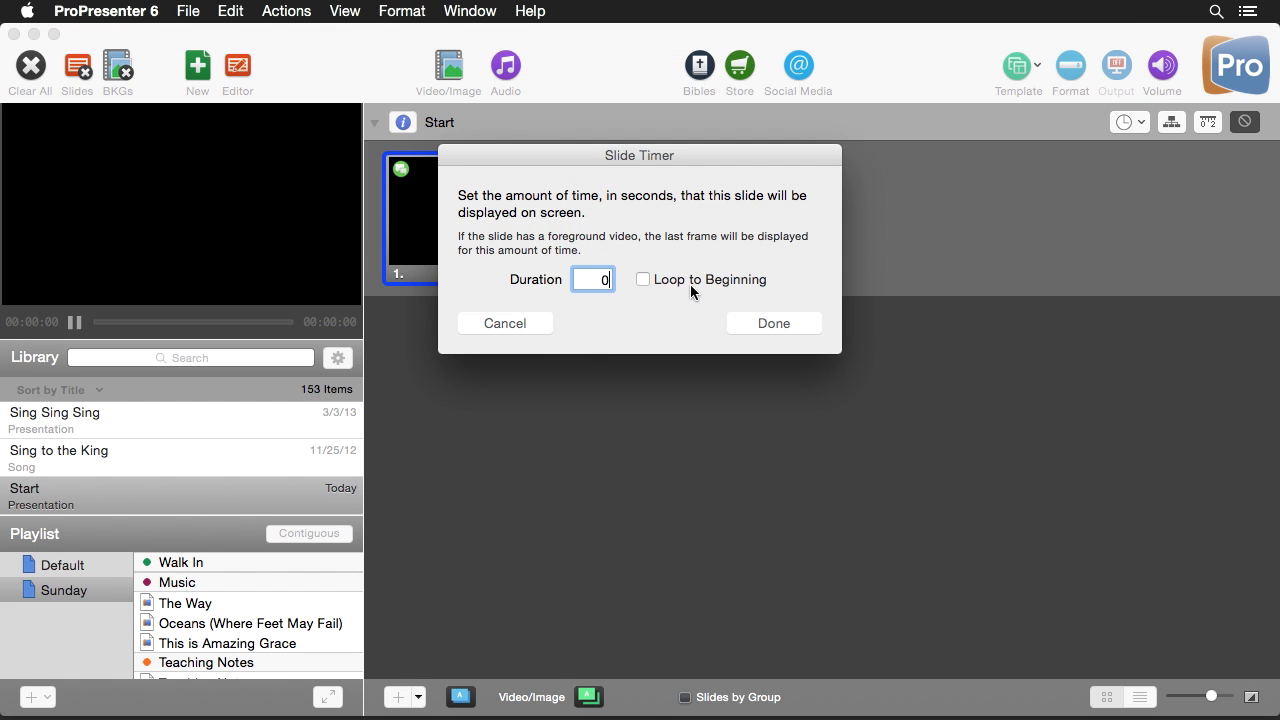
click(772, 321)
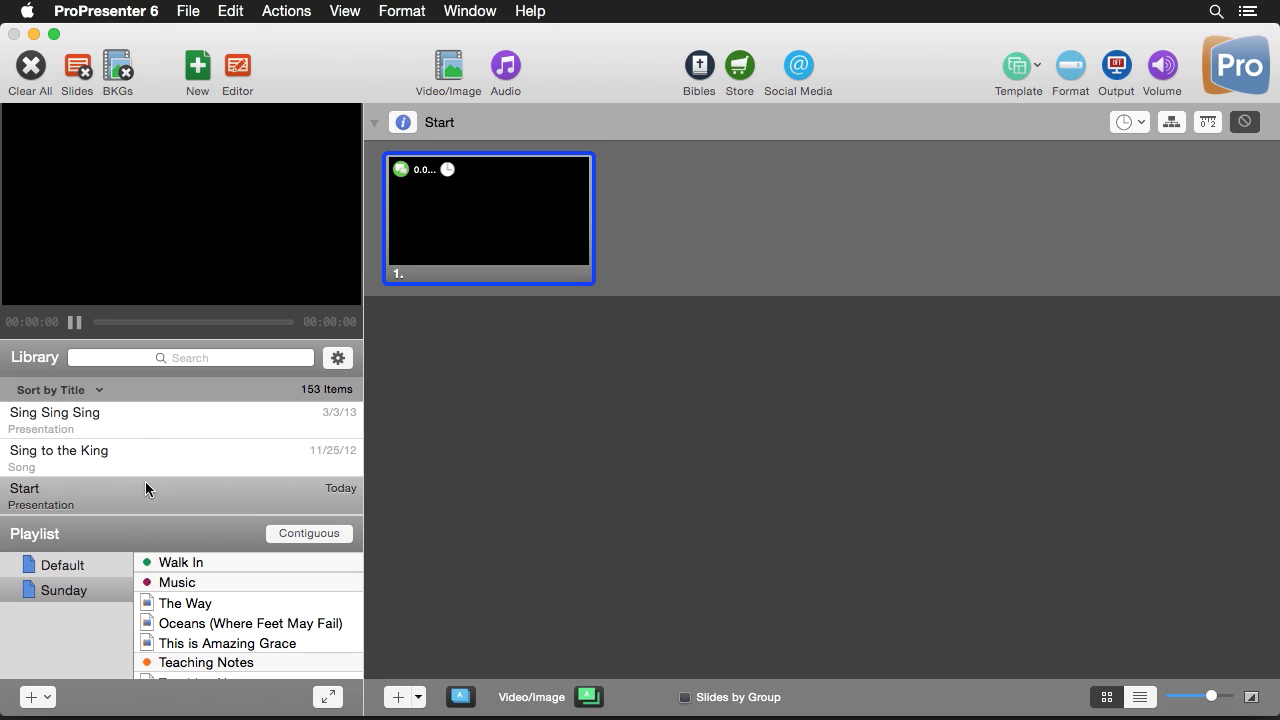
drag(137, 483, 220, 580)
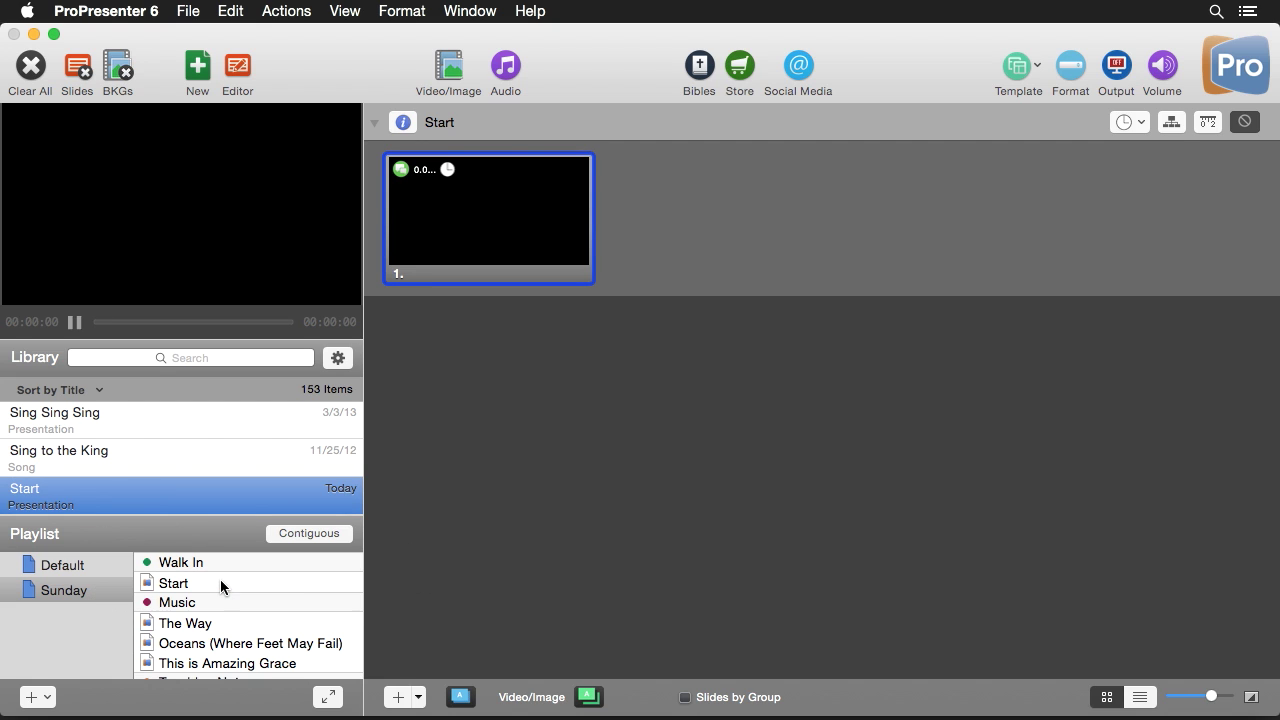
Add LOOP below Start in the Sunday playlist and turn on contiguous playback.
click(142, 362)
text(loop)
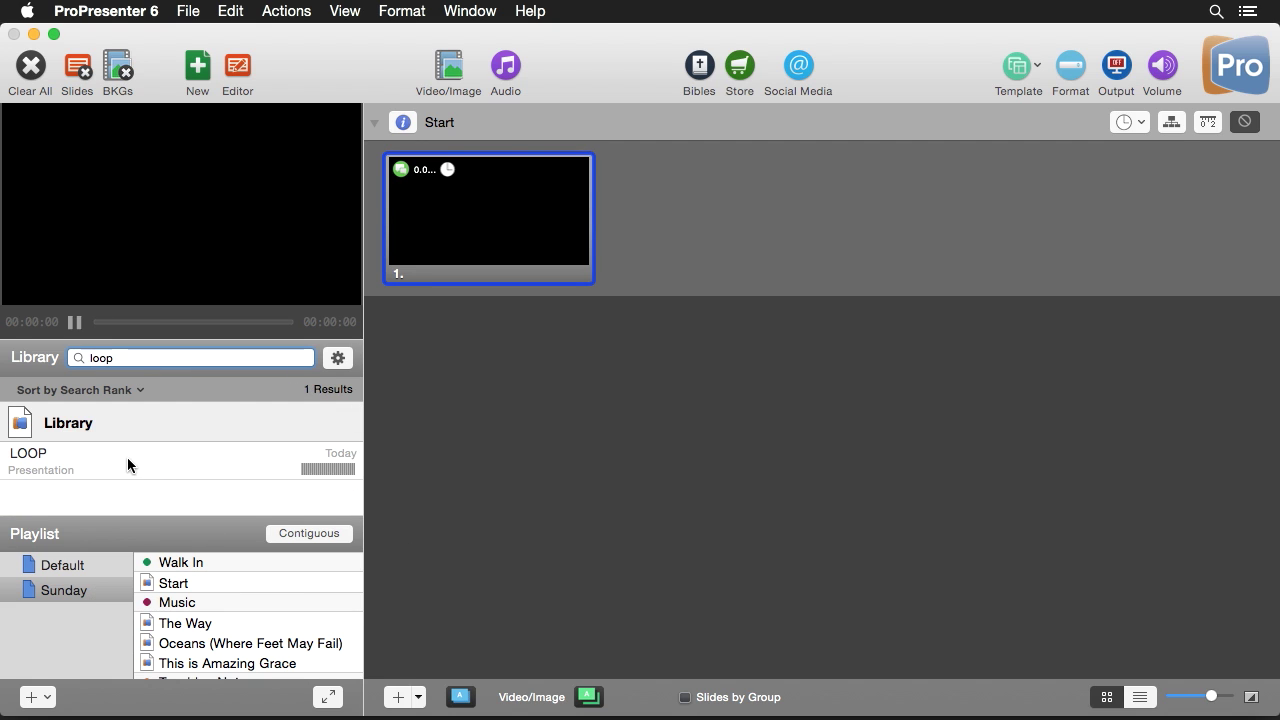
drag(127, 457, 246, 596)
click(331, 537)
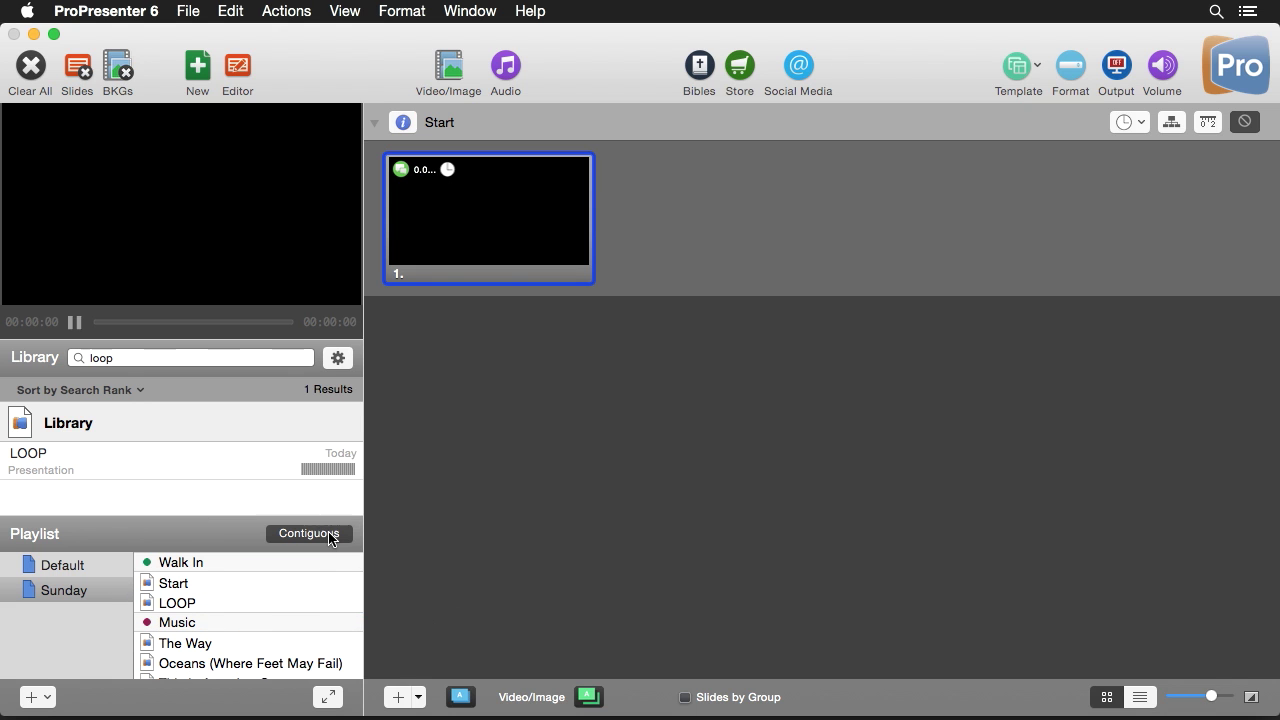
Run the Start slide to test the sequence into LOOP, then clear the output.
click(228, 586)
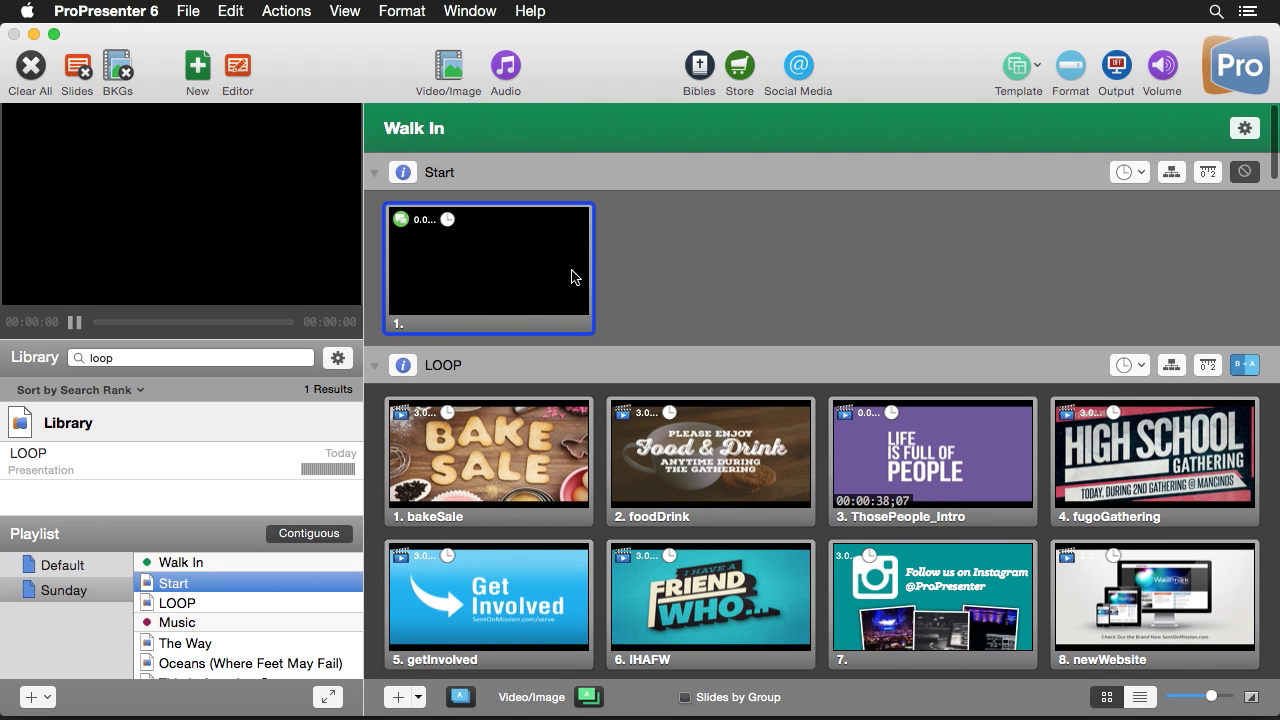
click(505, 256)
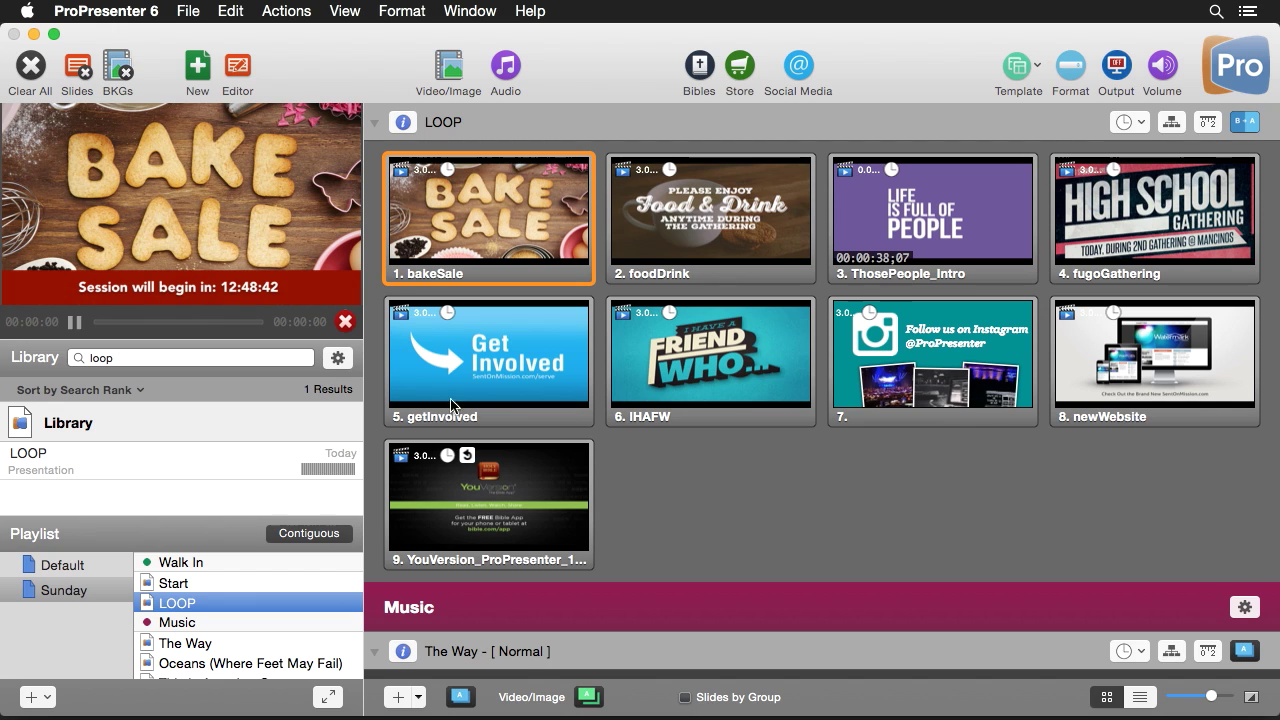
click(30, 68)
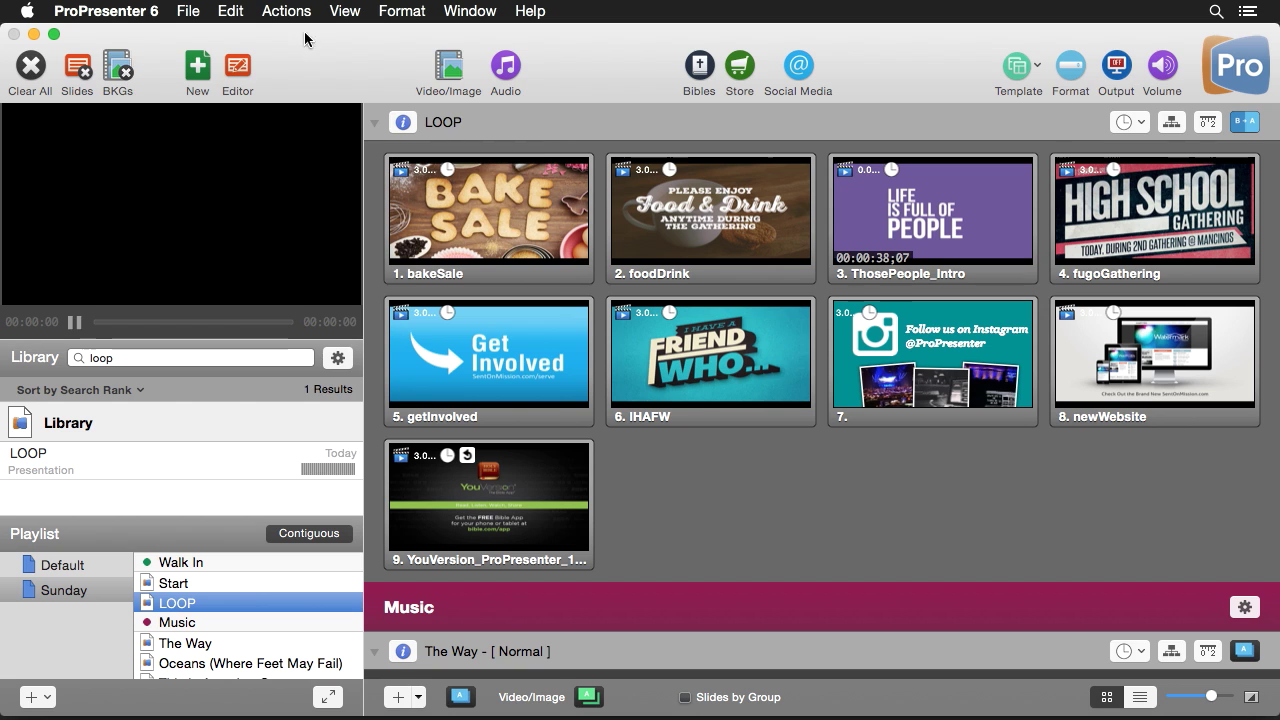
In the Scheduler, add an event targeting the Sunday playlist's Start item.
click(352, 14)
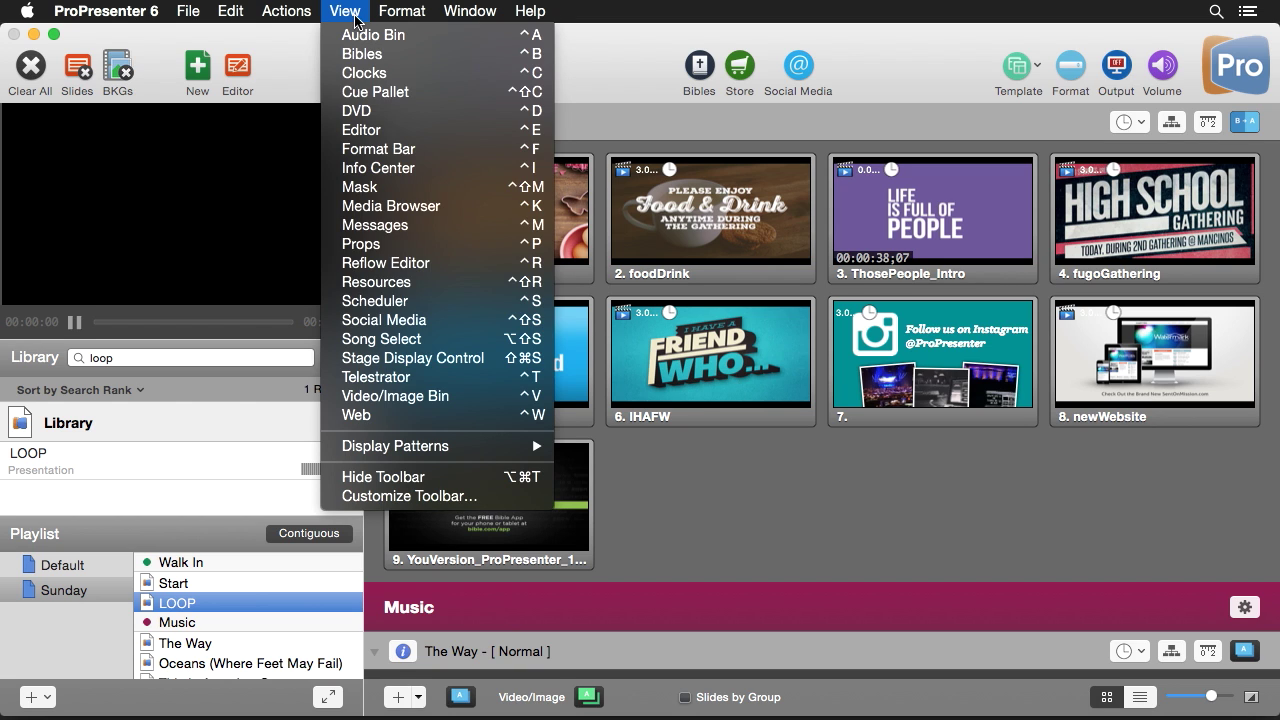
click(404, 303)
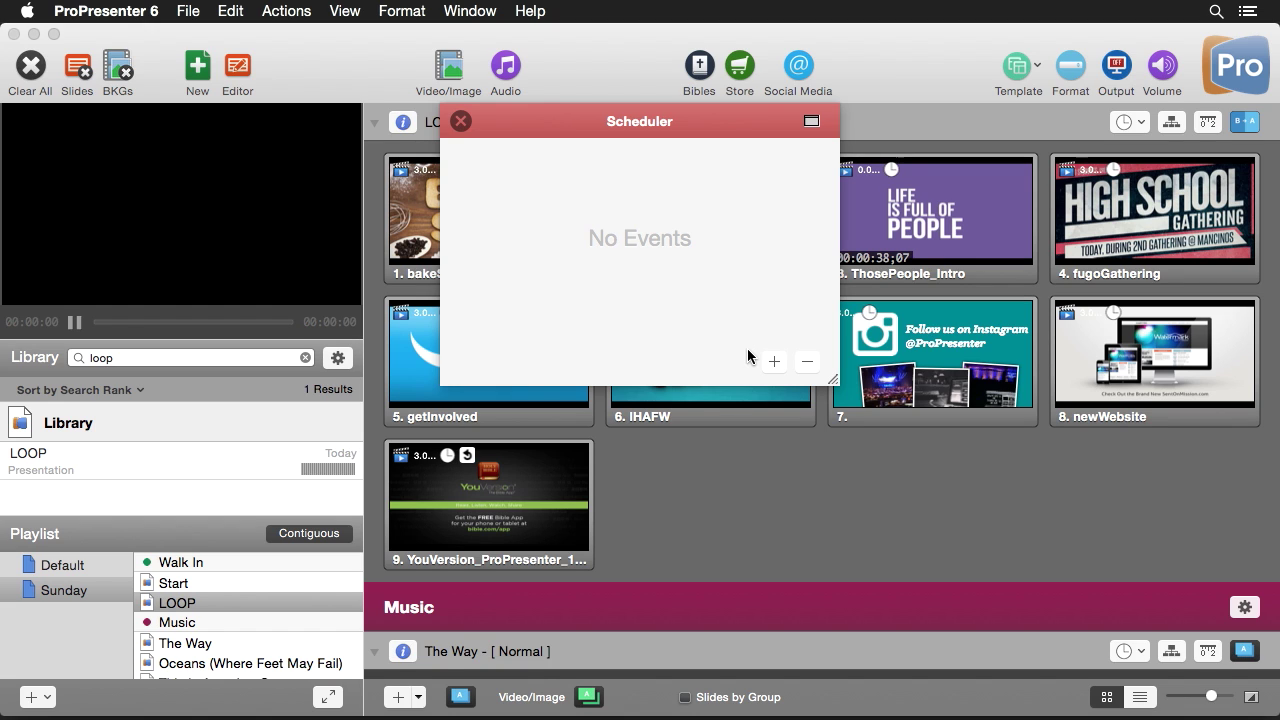
click(774, 361)
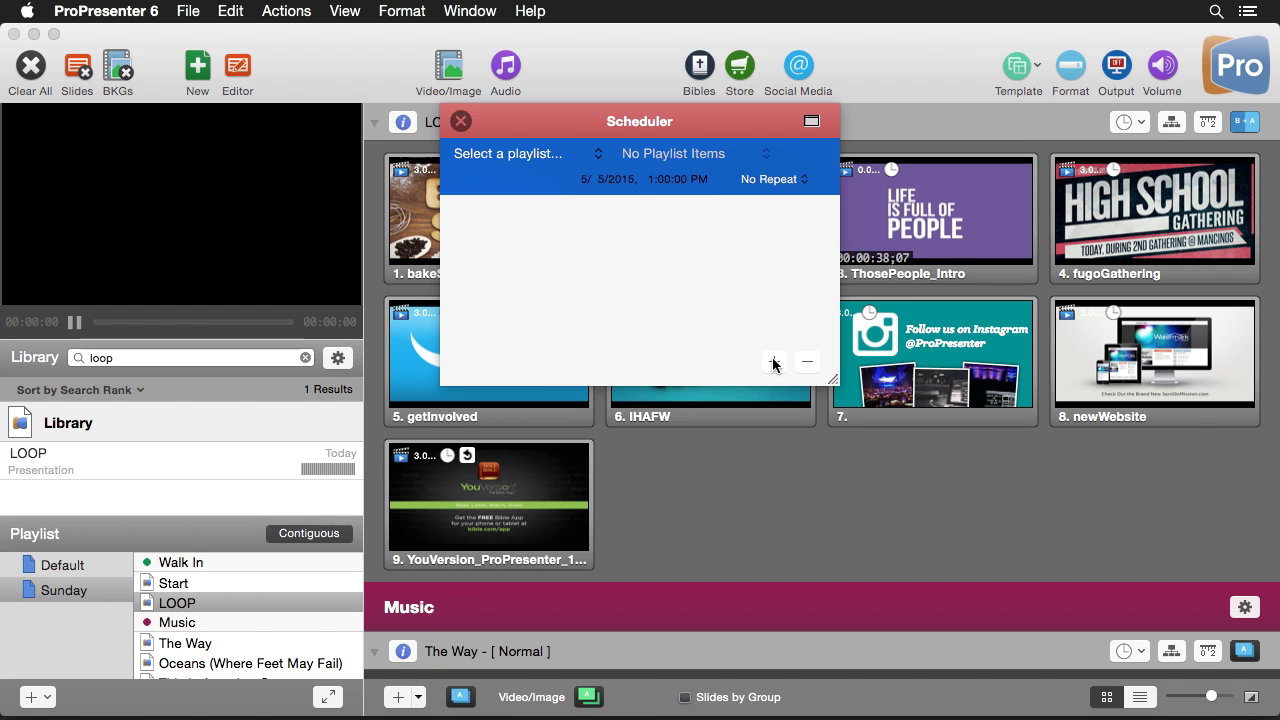
click(518, 154)
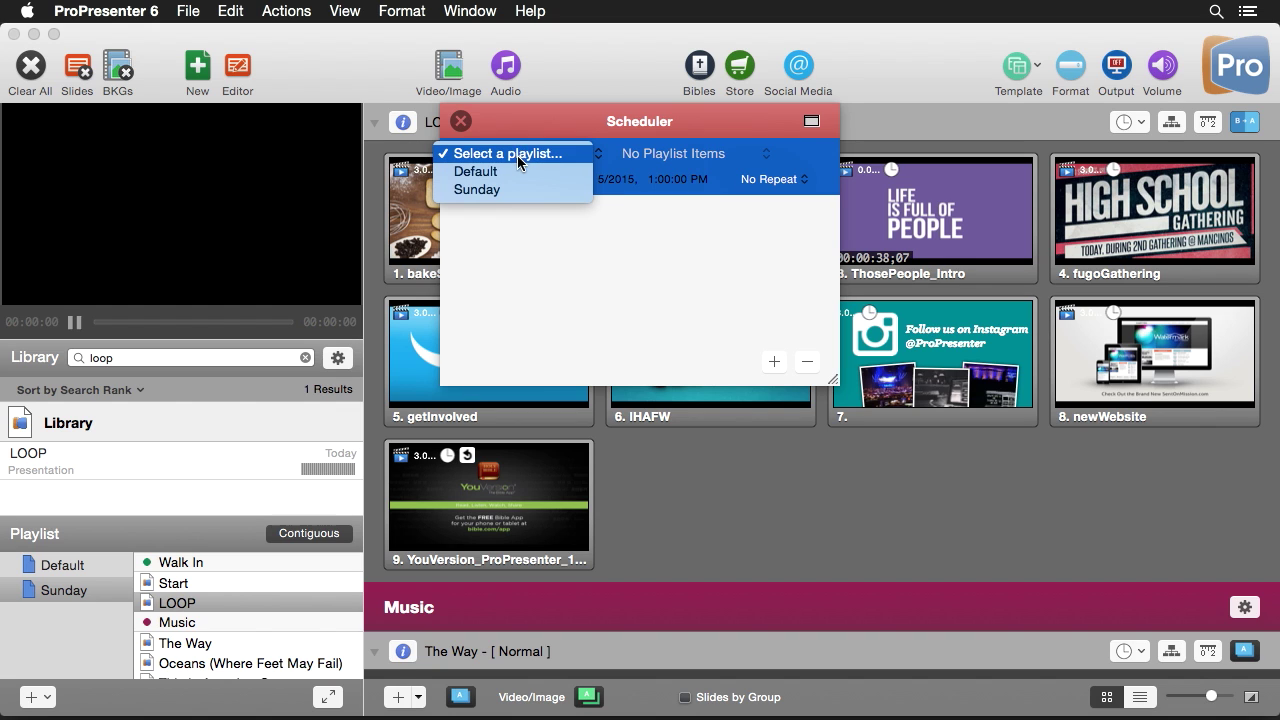
click(521, 189)
click(699, 155)
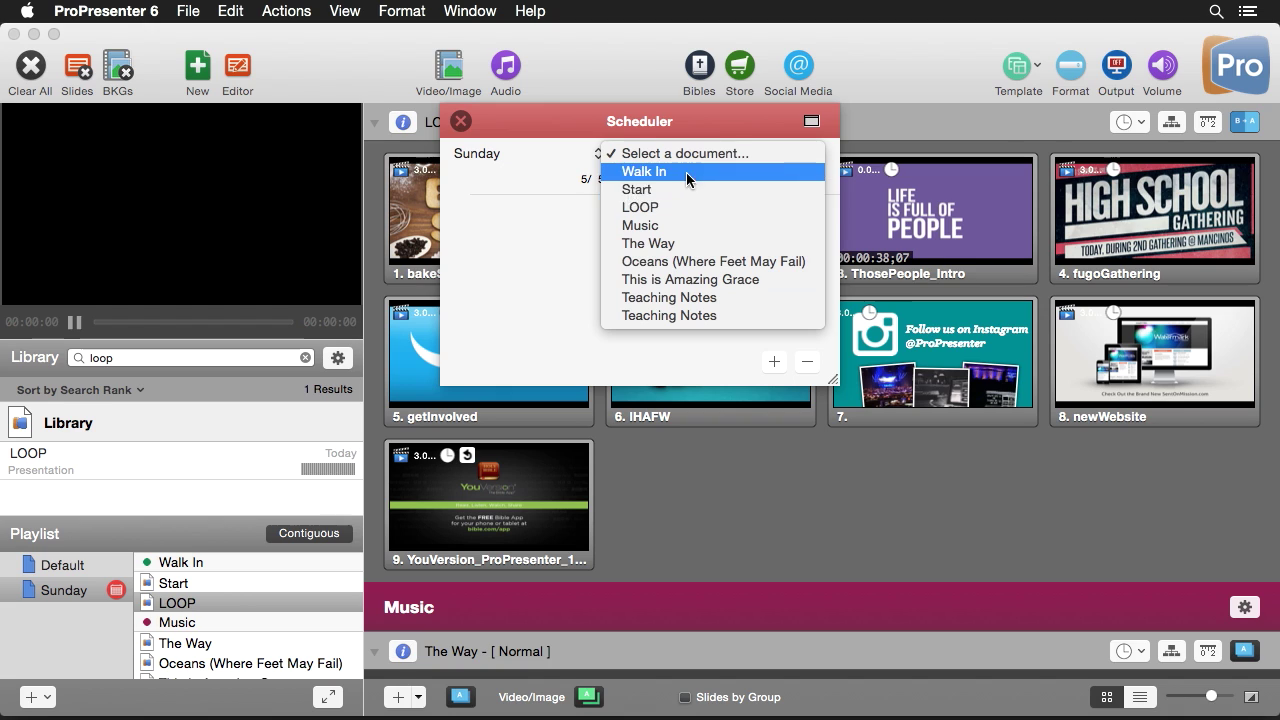
click(683, 189)
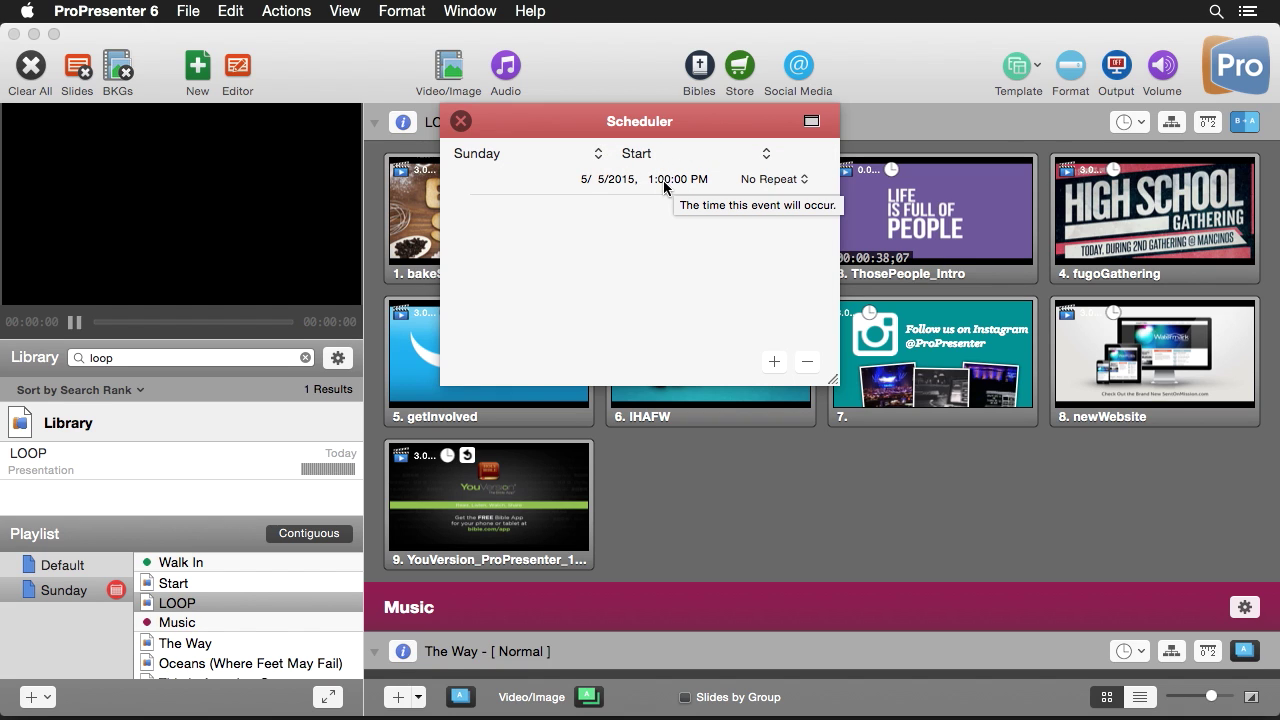
Set the event time to 12:30 PM with No Repeat and close the Scheduler.
click(665, 183)
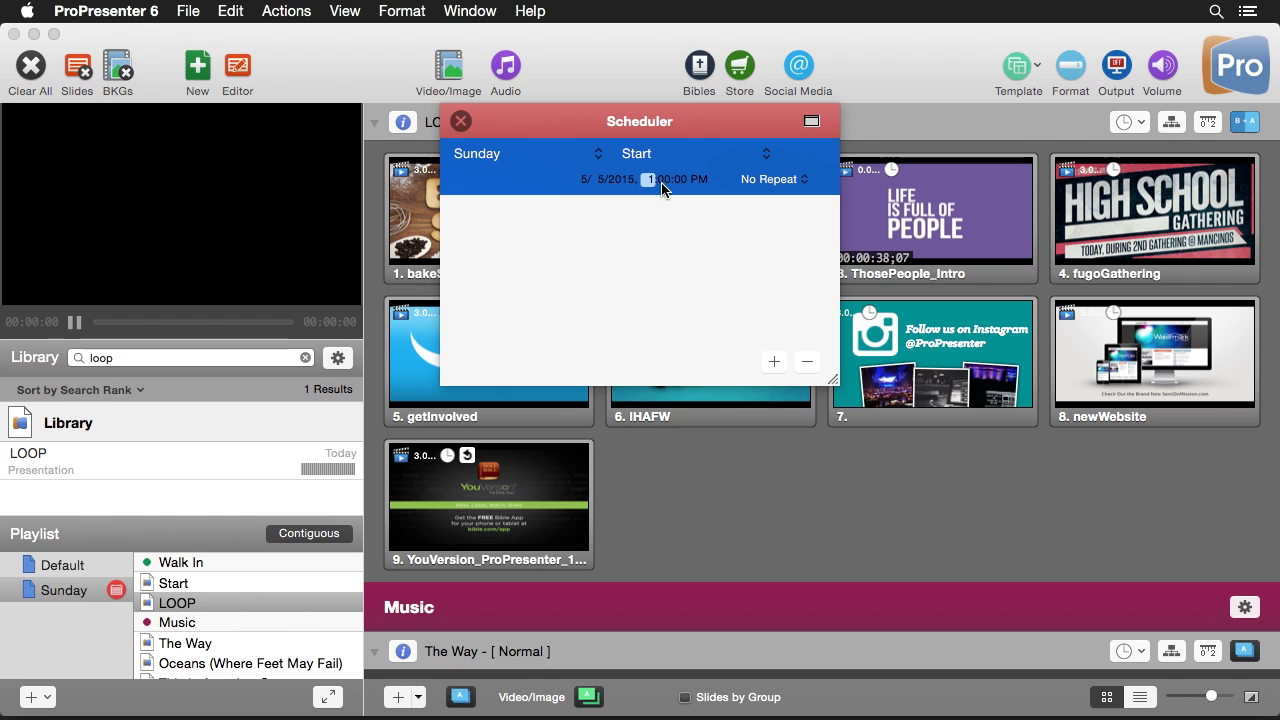
click(665, 182)
click(768, 179)
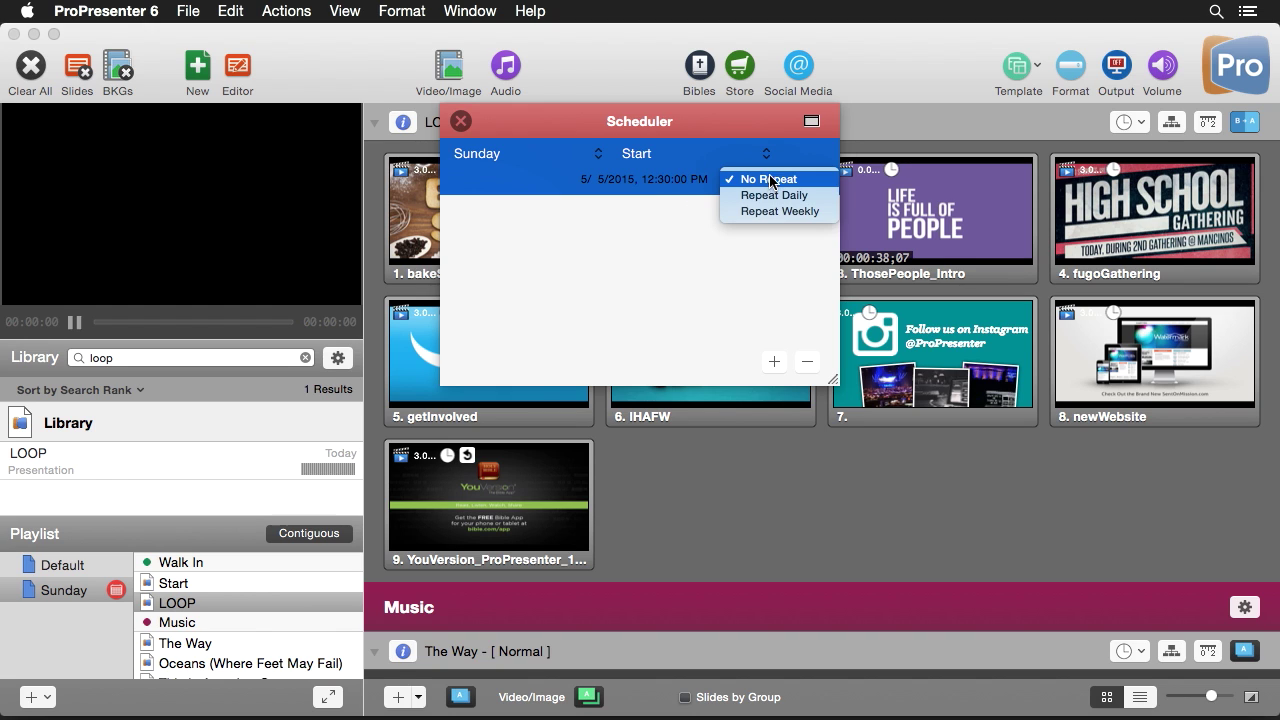
click(659, 240)
click(460, 122)
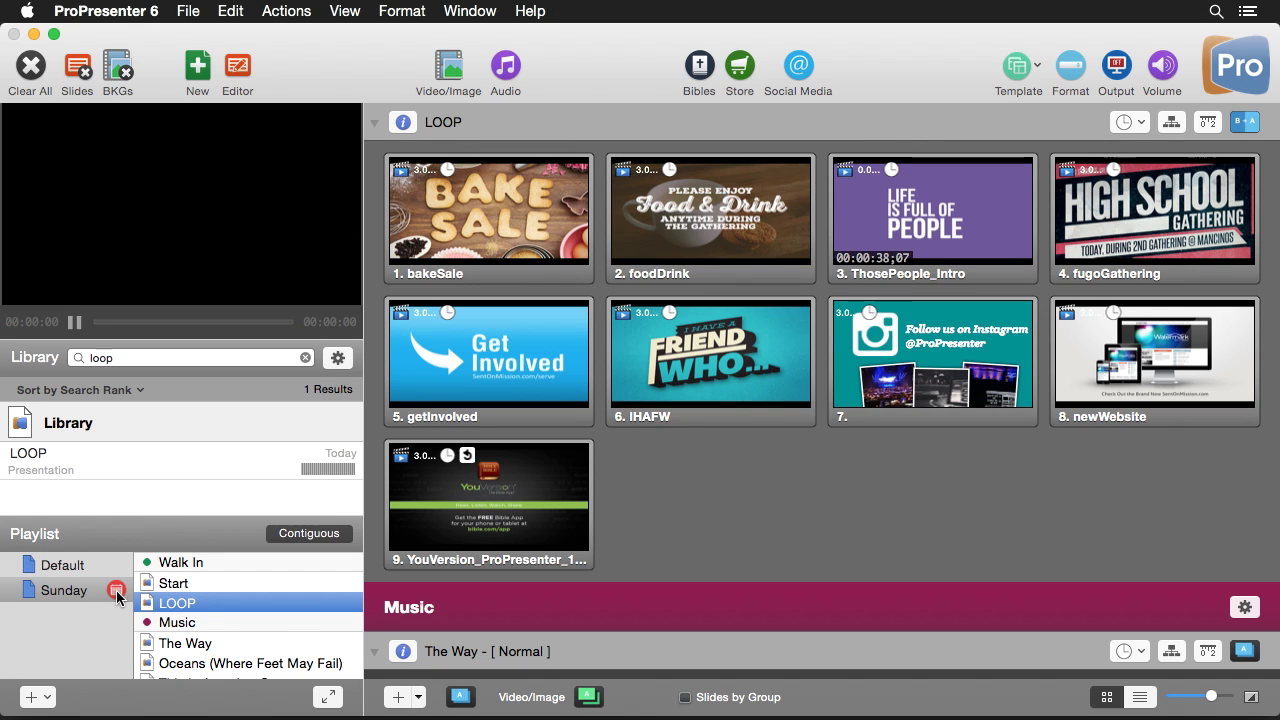
Run the Start slide from the Sunday playlist to launch LOOP with the countdown overlay.
click(204, 581)
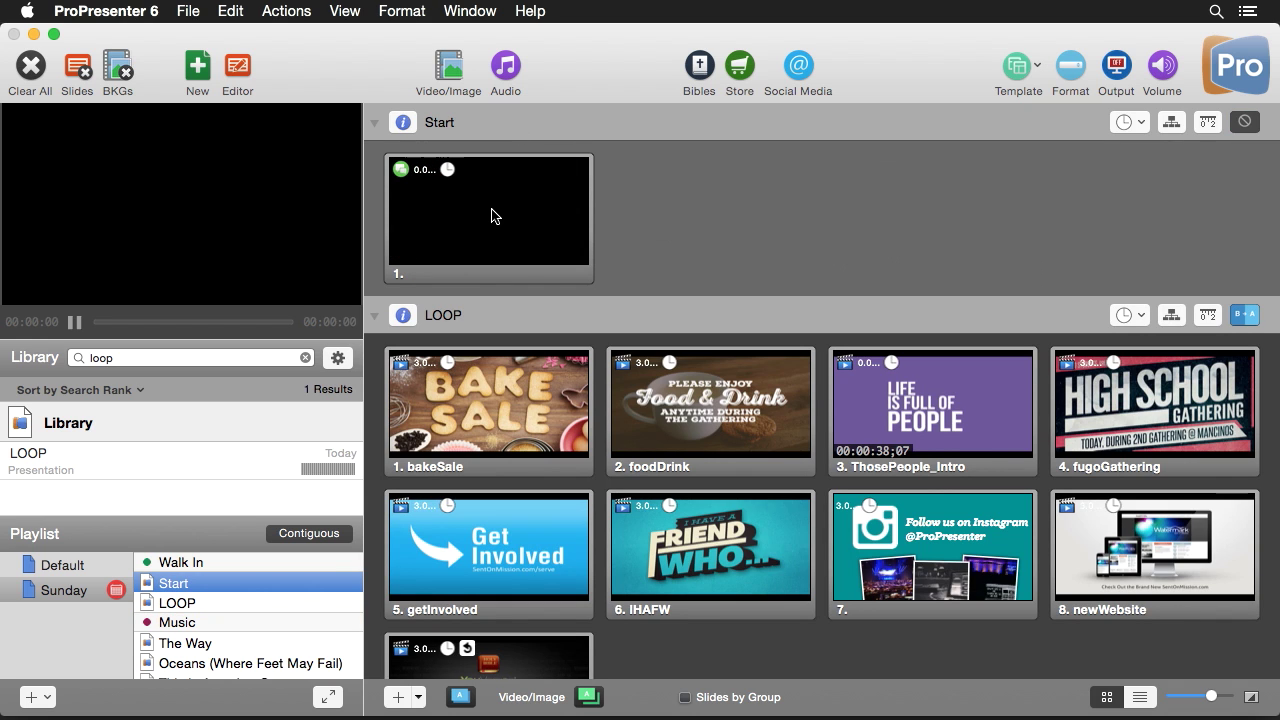
click(490, 208)
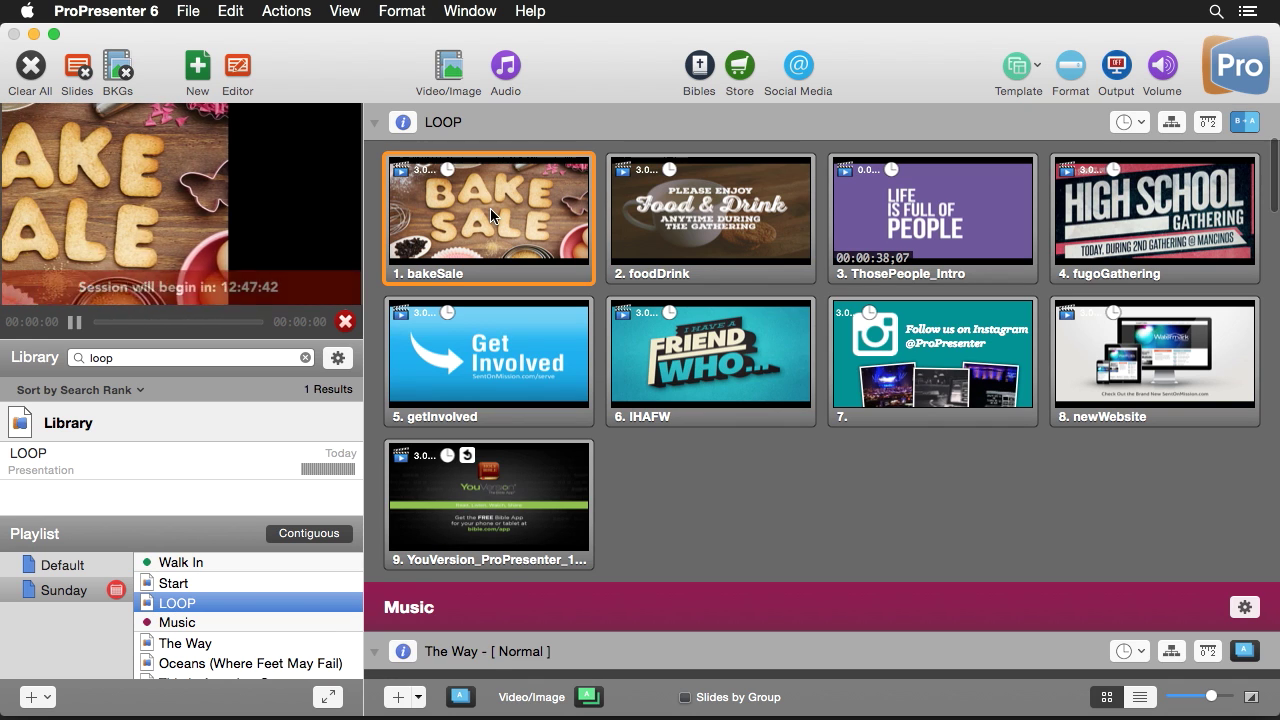